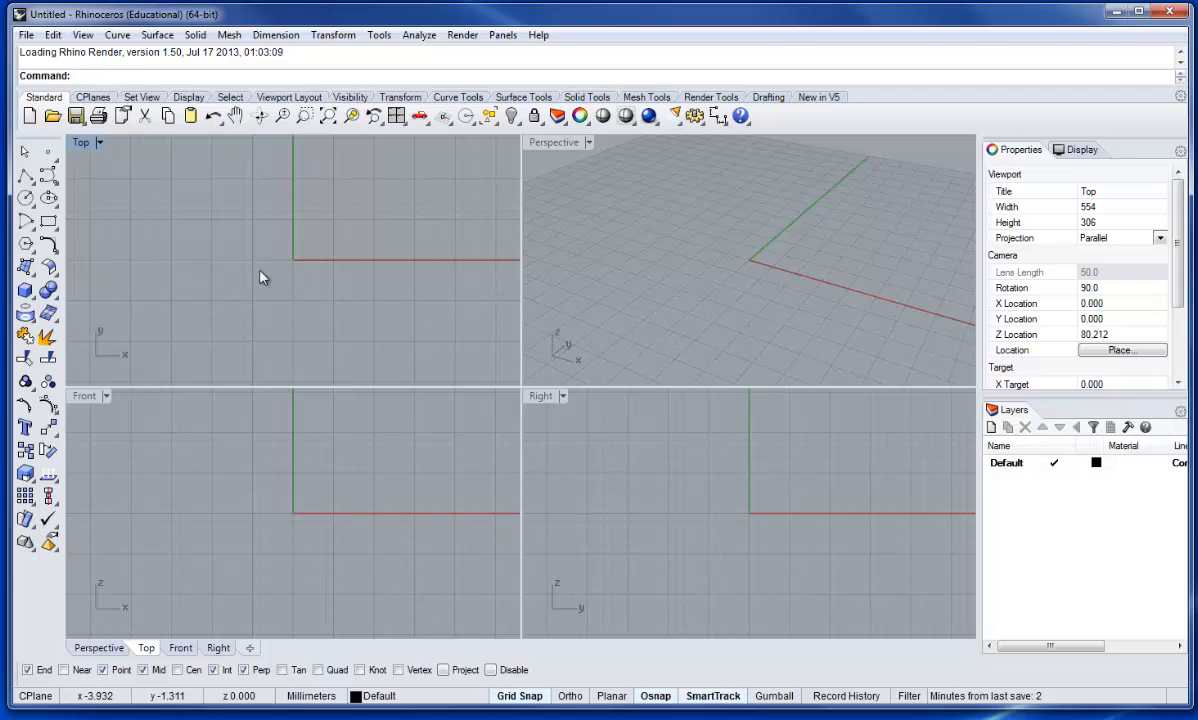
- Maximize the Top viewport and frame the construction grid around the origin
double_click(81, 143)
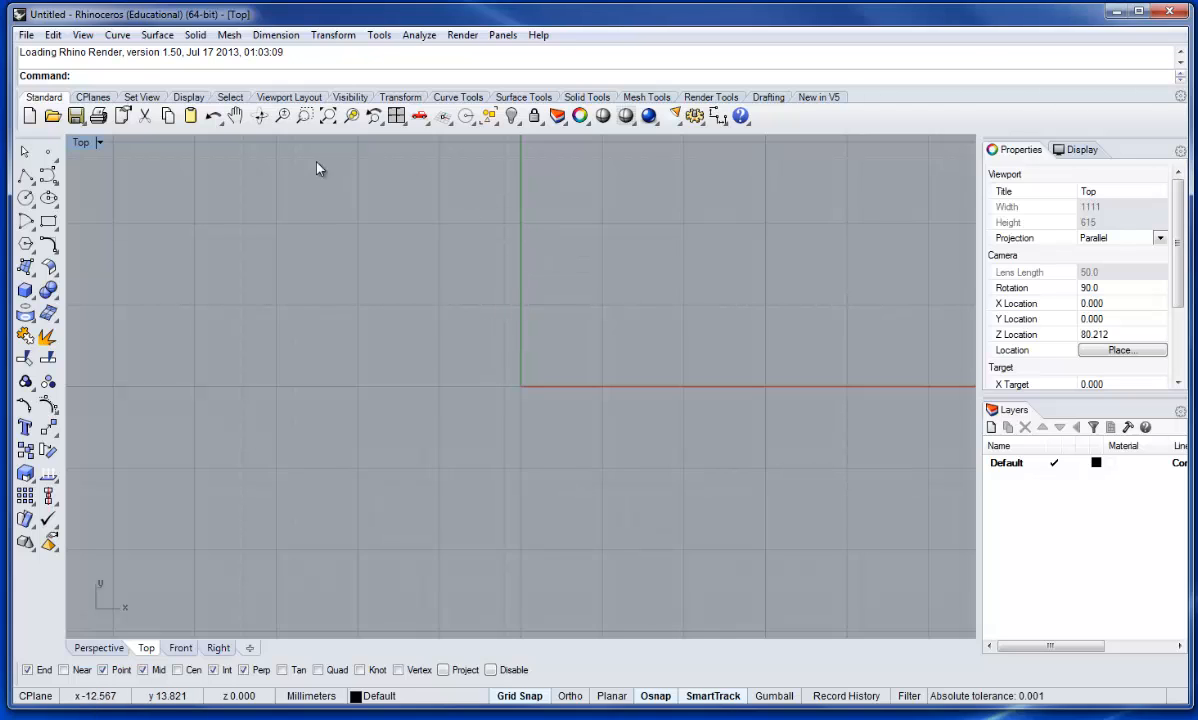
left_click(282, 116)
left_click_drag(395, 270, 432, 327)
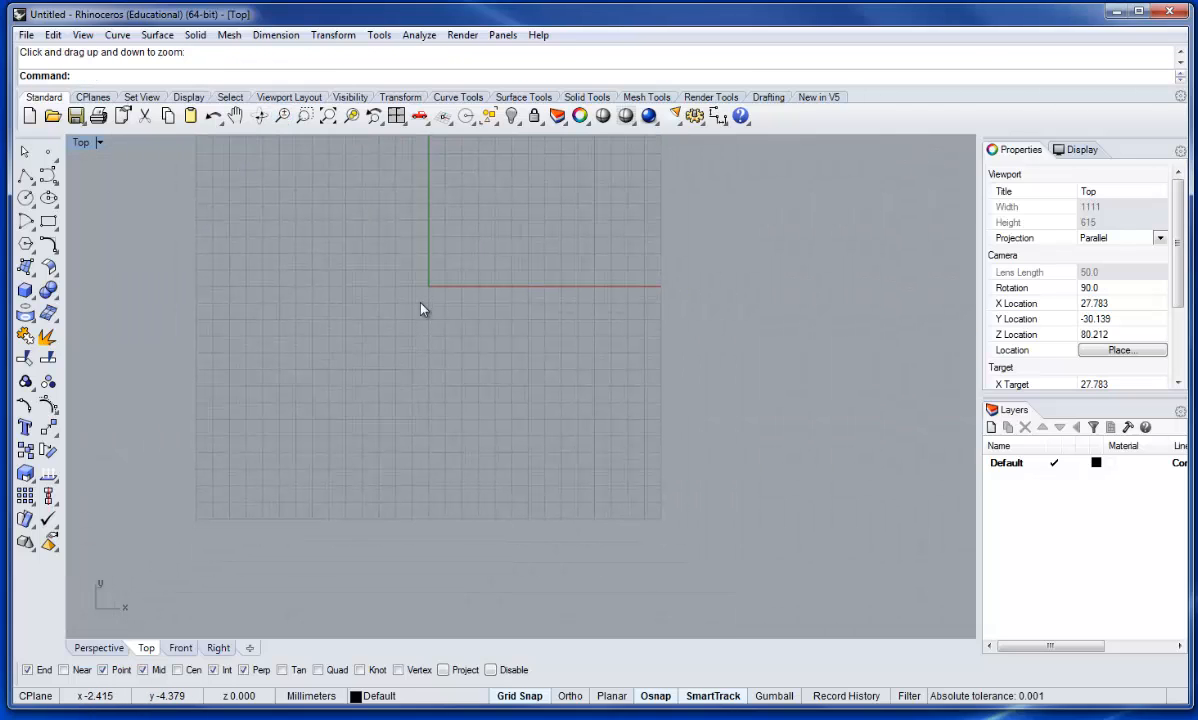
right_click_drag(422, 304, 503, 406)
mouse_move(483, 352)
right_mouse_down("ctrl")
mouse_move(497, 374)
mouse_move(493, 336)
right_mouse_up("ctrl")
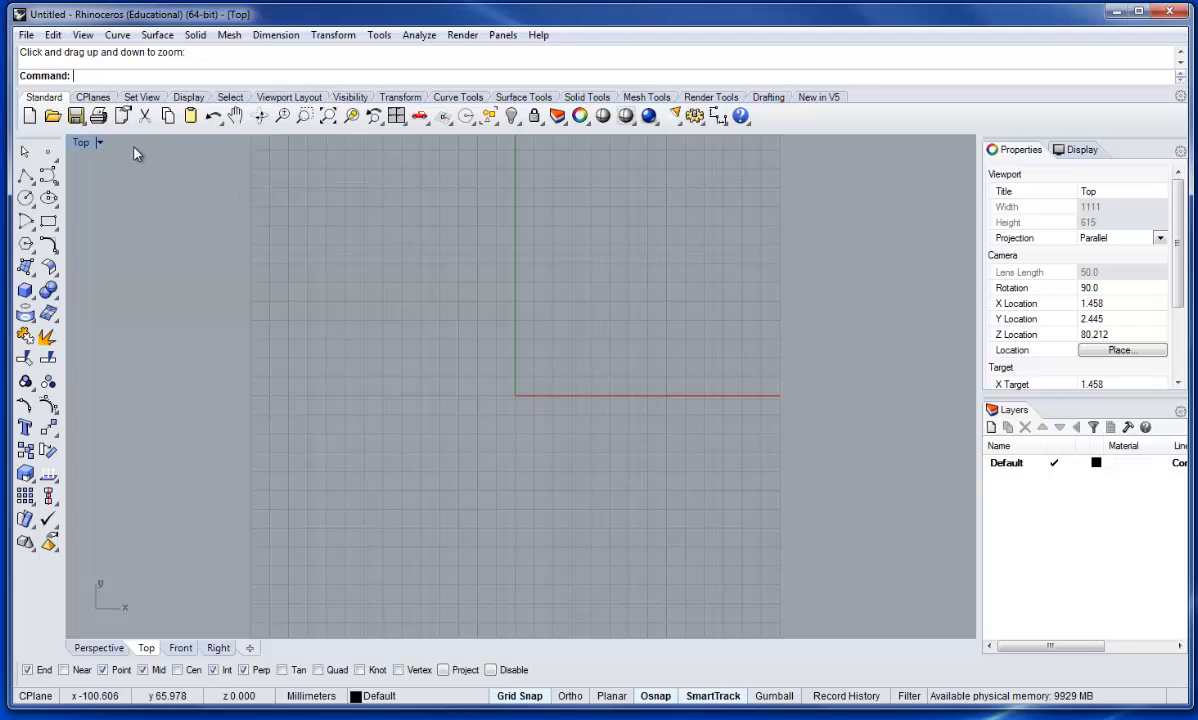
left_click(99, 143)
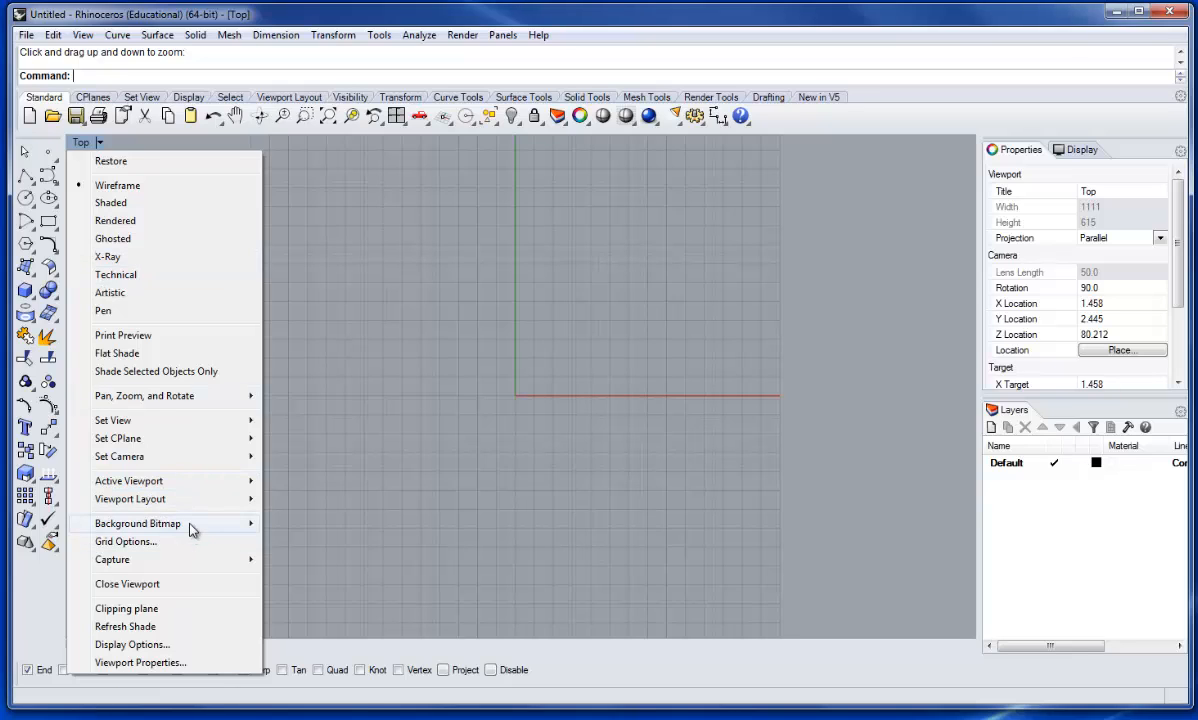
mouse_move(250, 524)
left_click(330, 491)
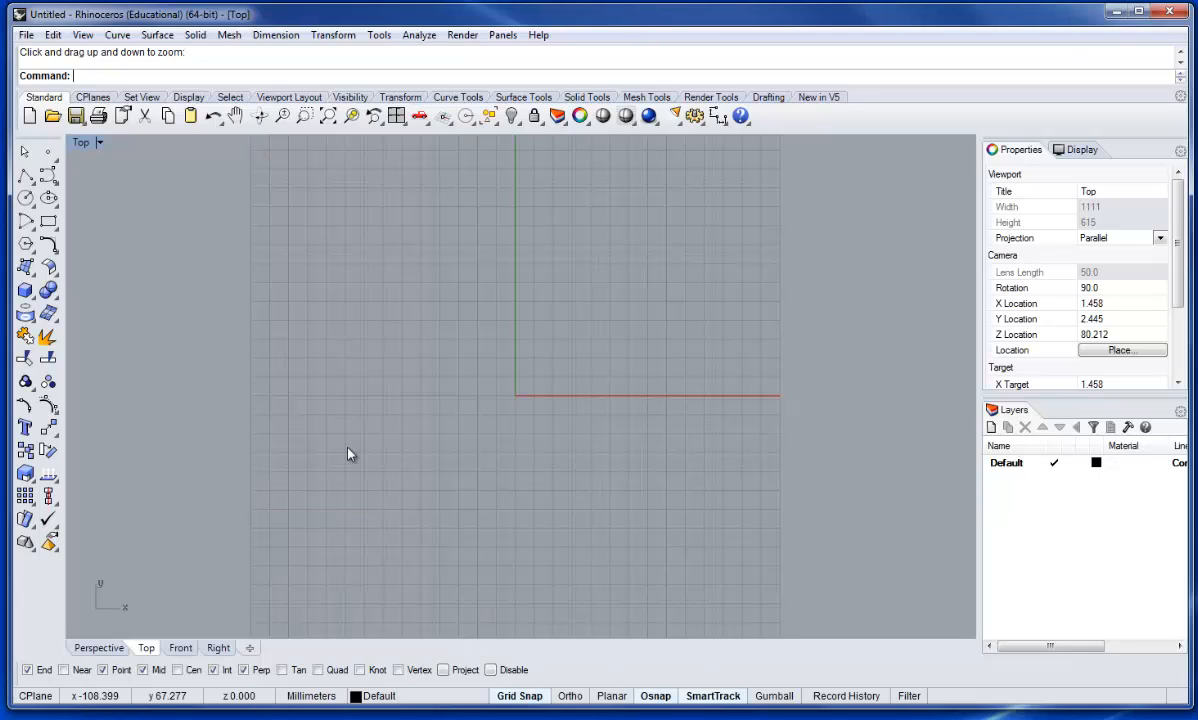
- Place the Desktop image WP_20130911_001 as a background bitmap spanning the upper-left area of the Top view grid with the BackgroundBitmap command
type("Back")
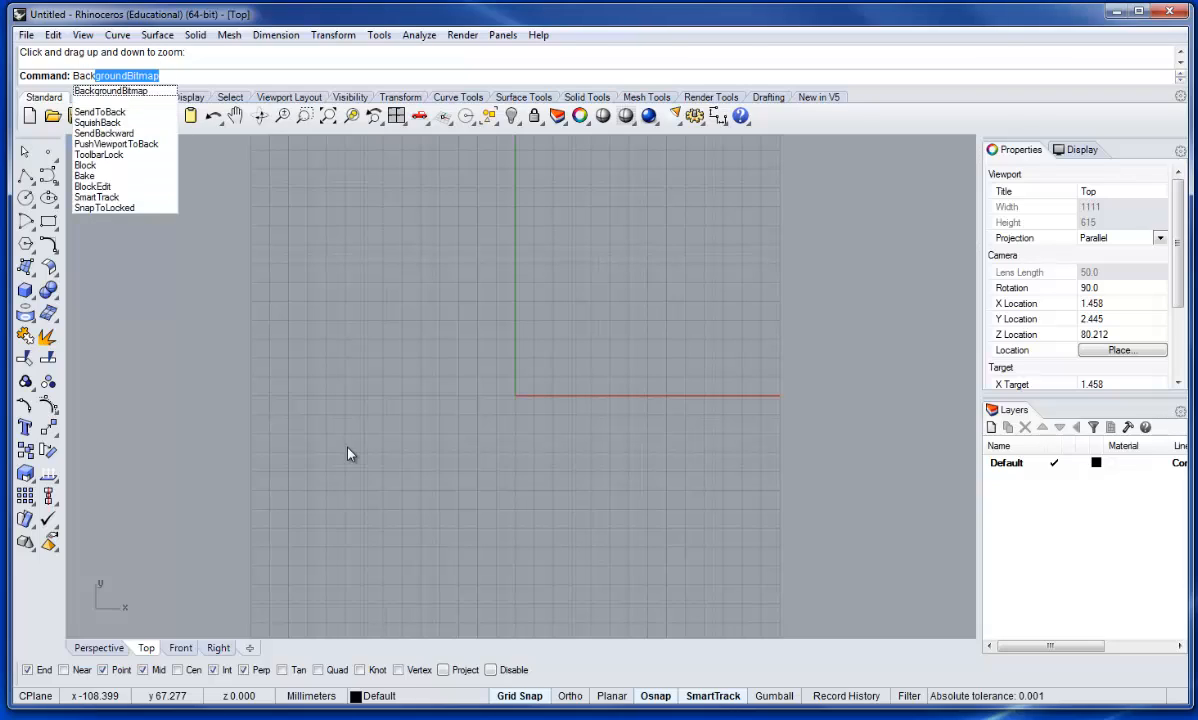
key("Return")
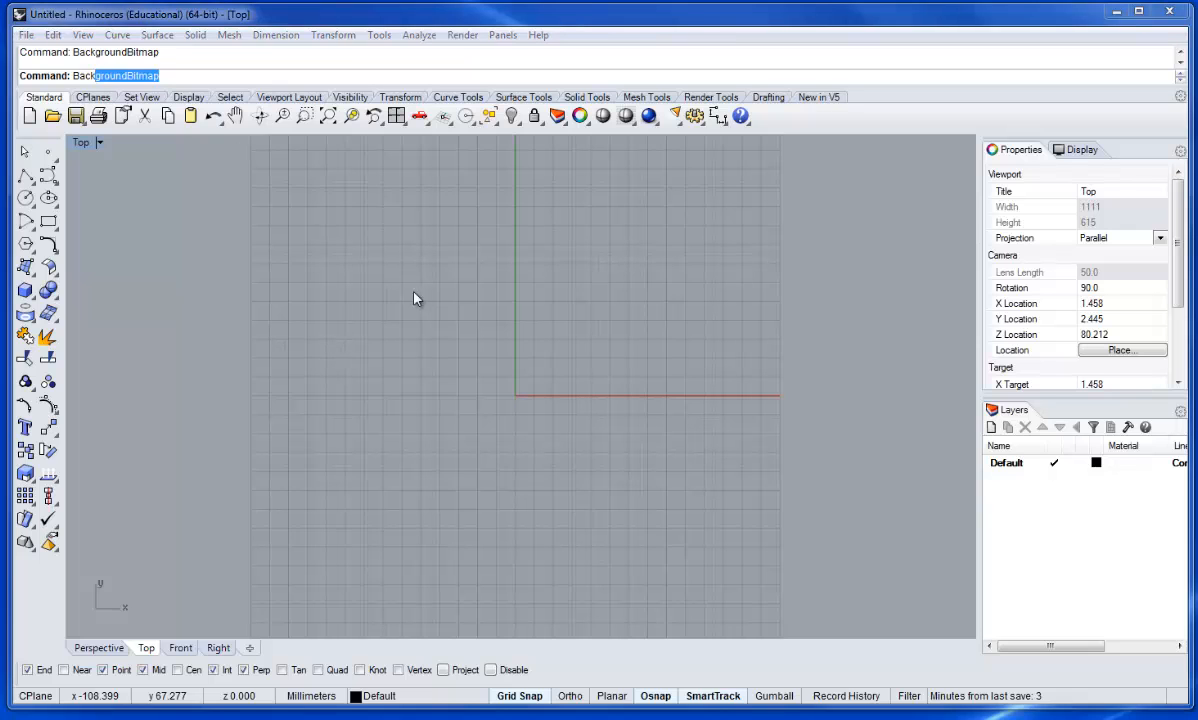
key("Return")
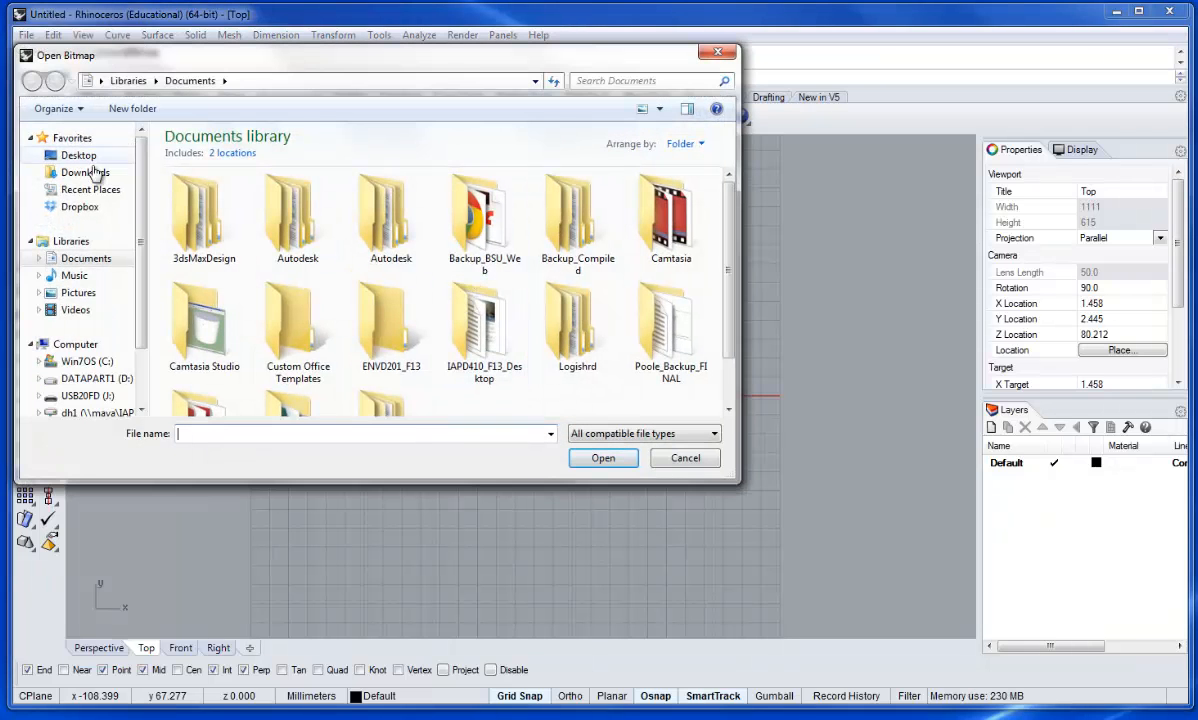
left_click(79, 155)
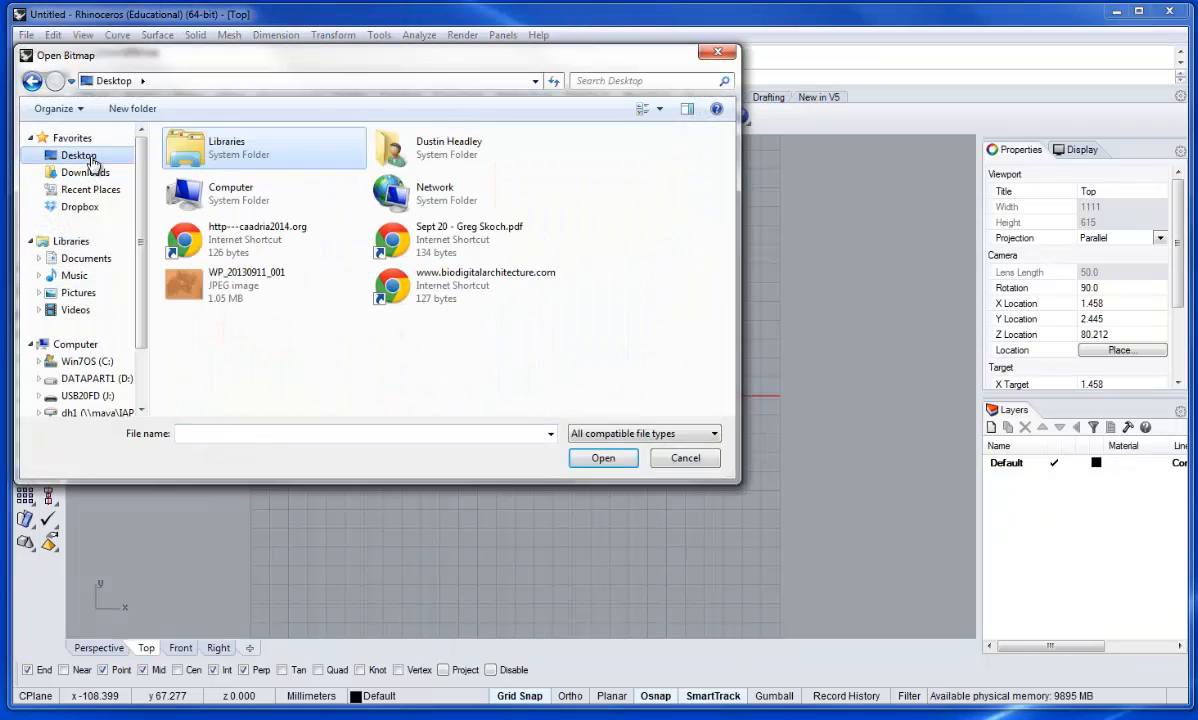
left_click(230, 293)
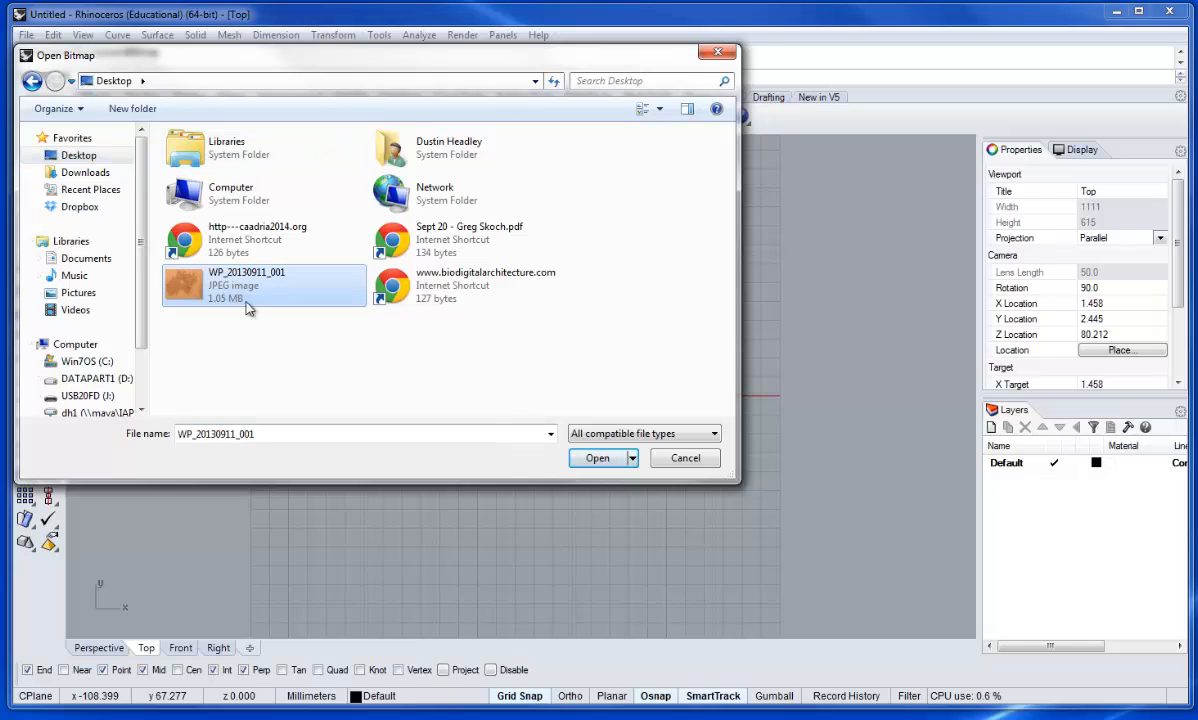
double_click(238, 290)
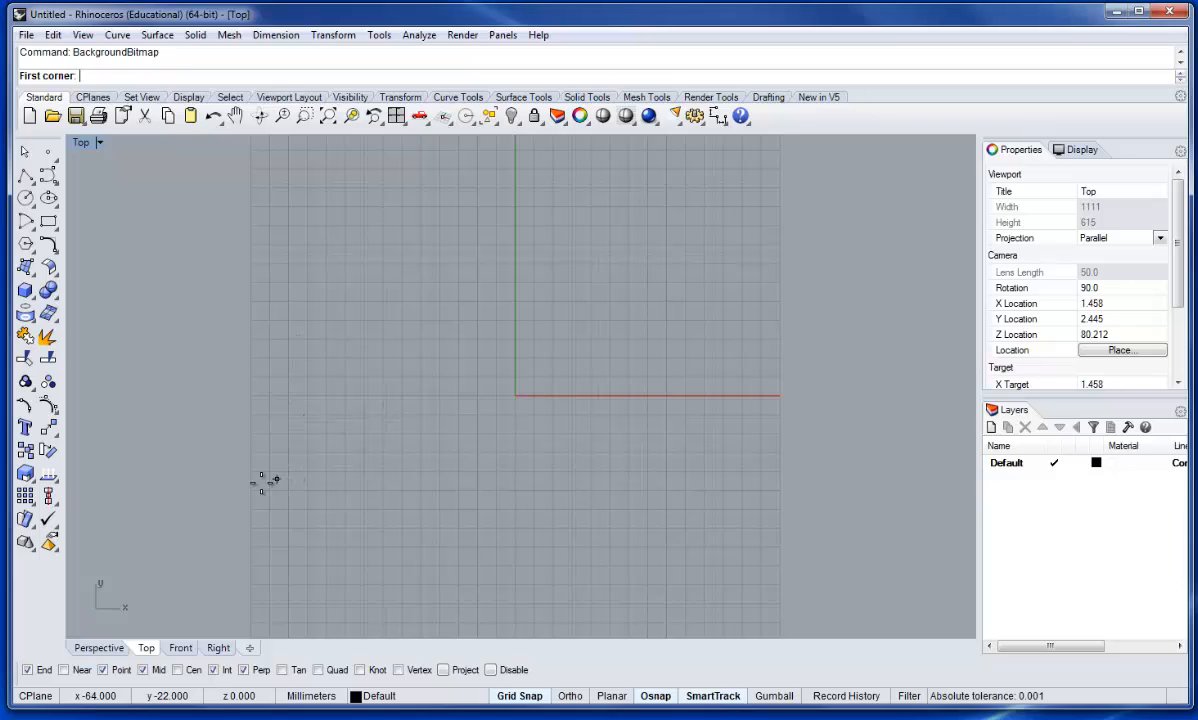
left_click(228, 500)
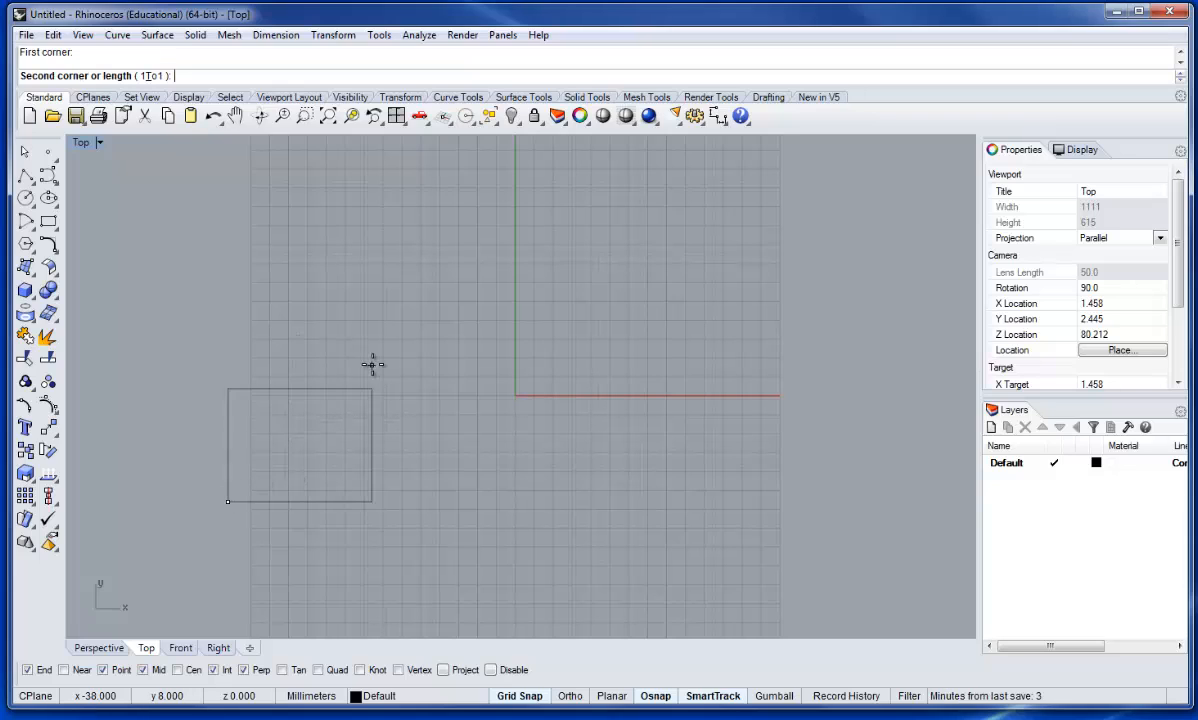
left_click(501, 177)
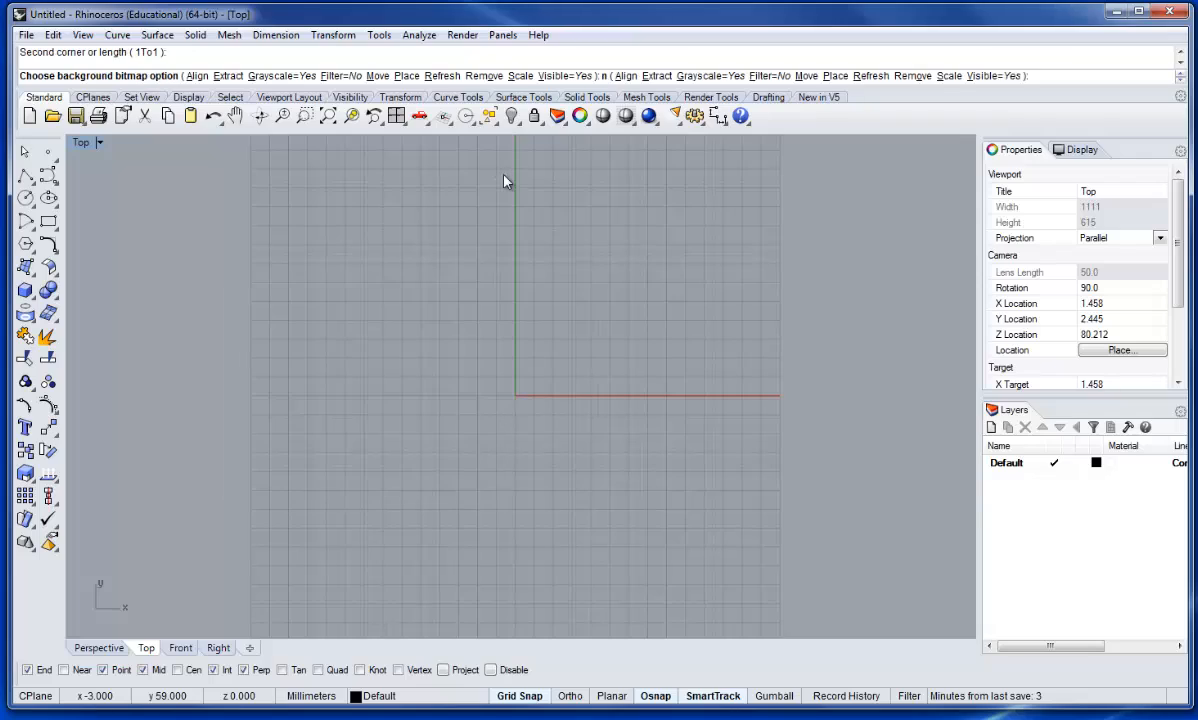
- Leave the background bitmap options and turn off Grid Snap for free point placement over the image
scroll(363, 376, "up", 5)
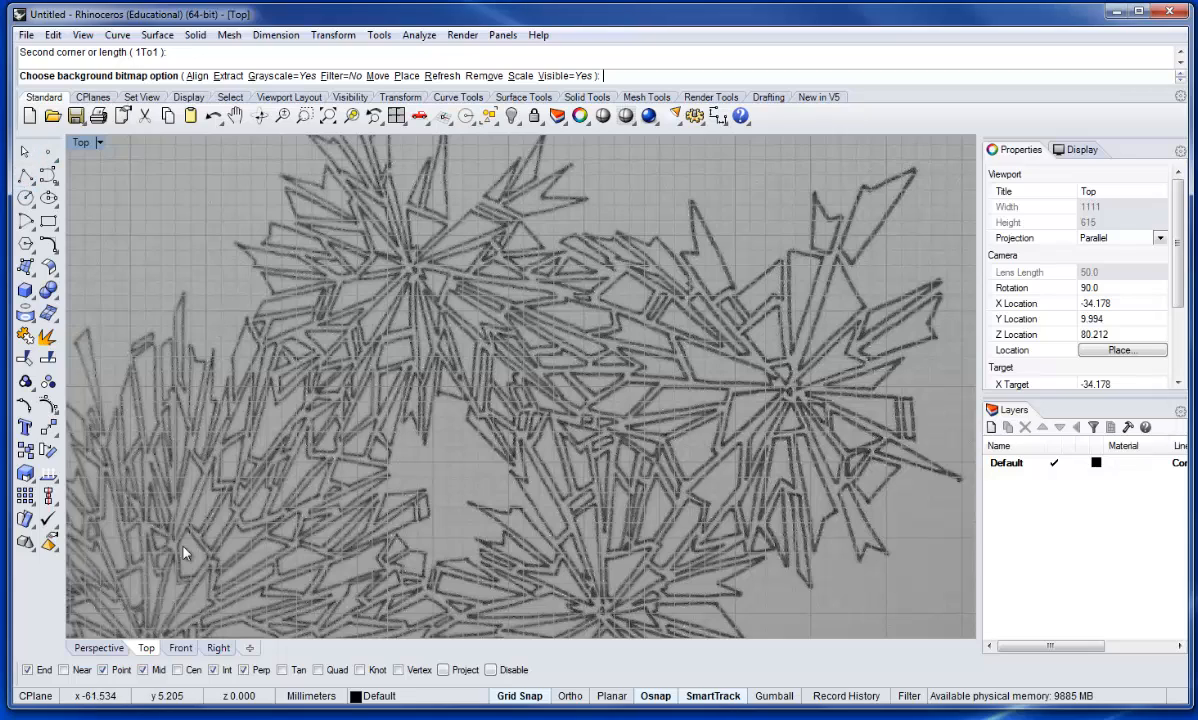
left_click(26, 175)
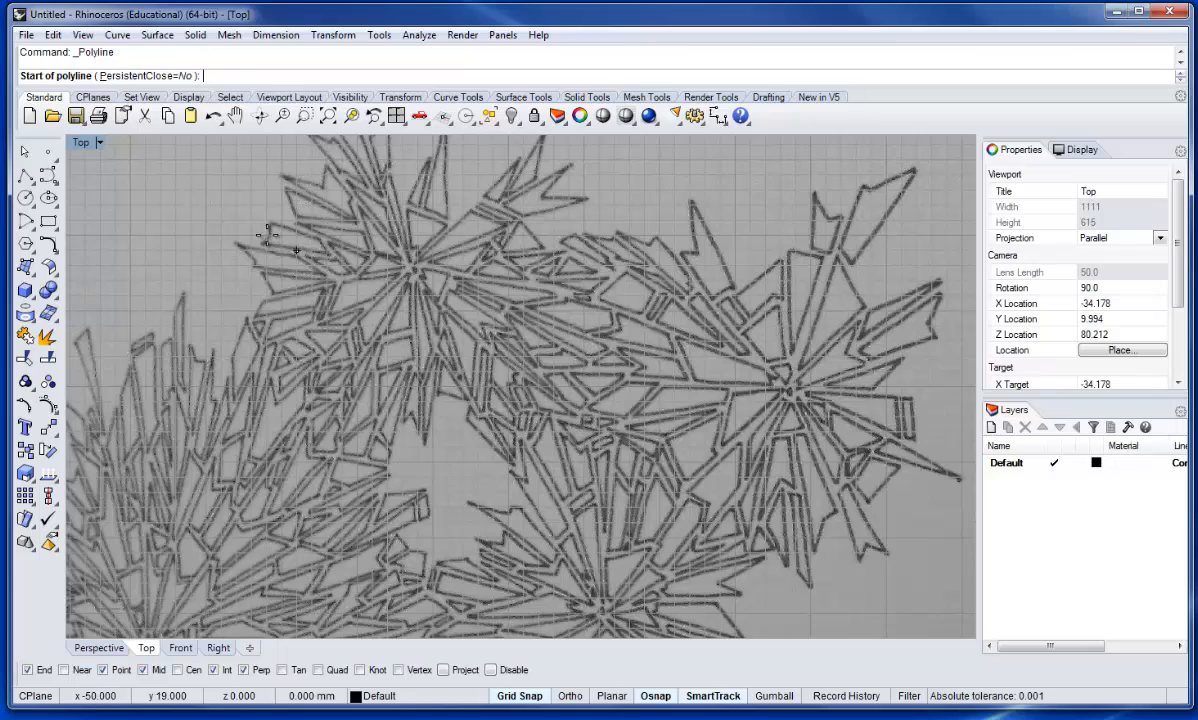
key("Escape")
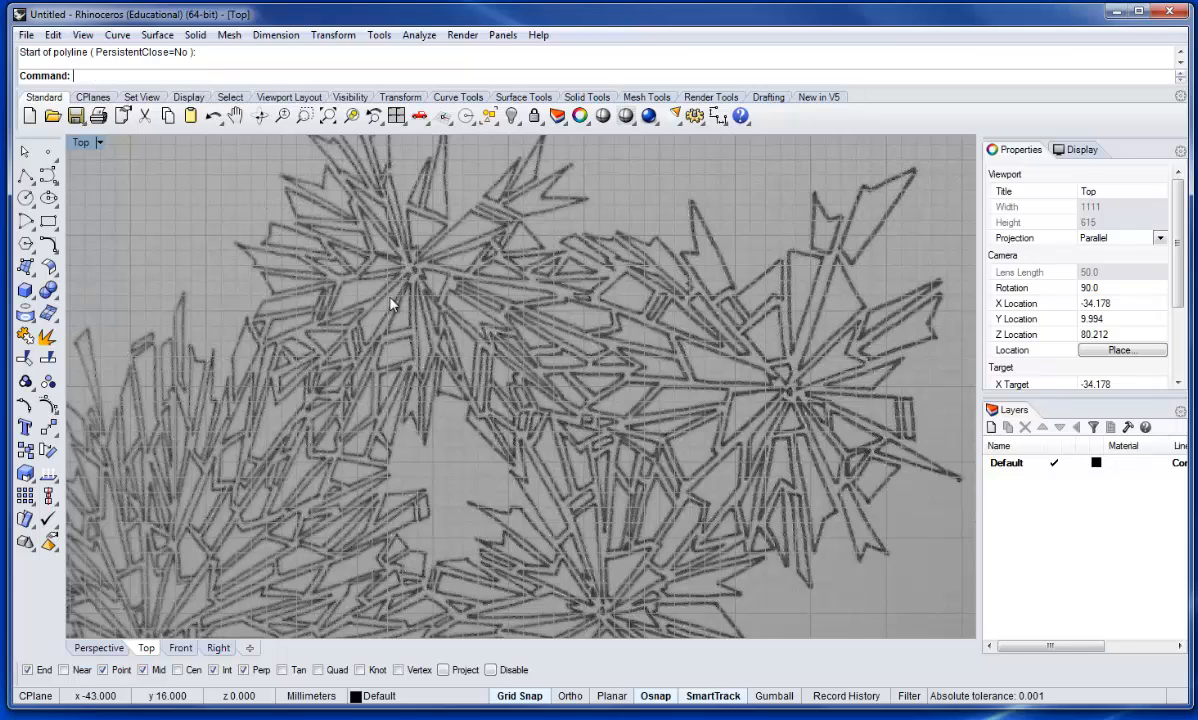
left_click(520, 698)
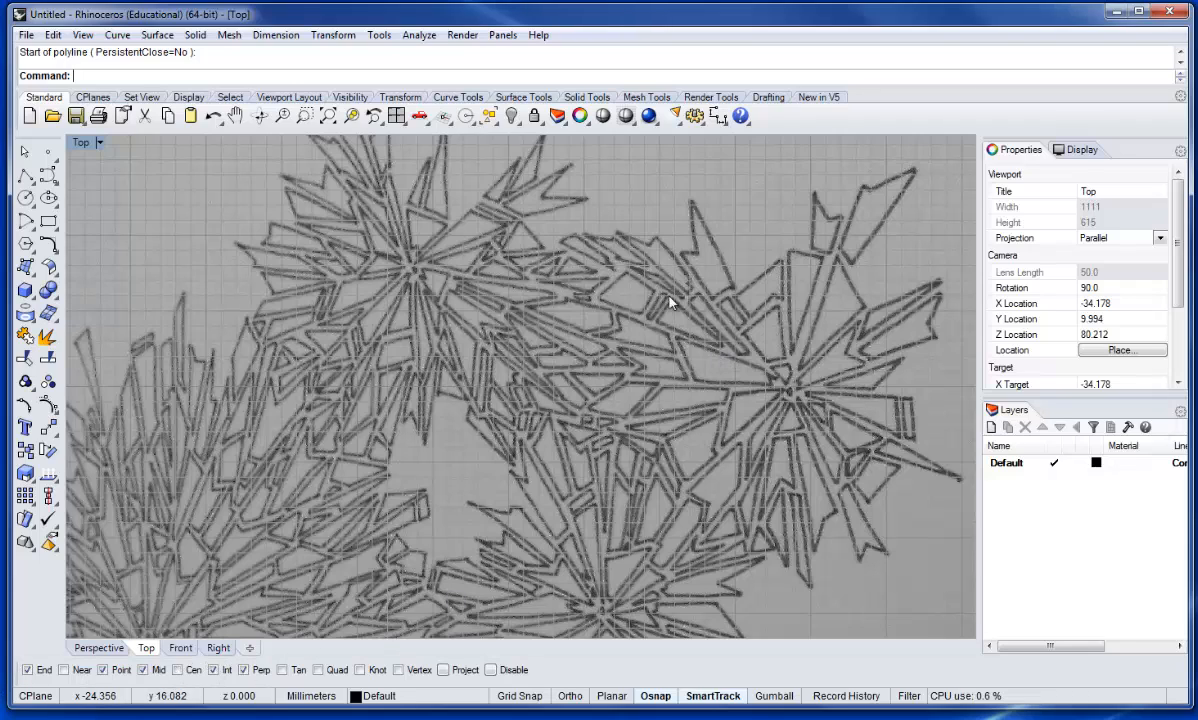
- Examine the radiating line clusters in the background bitmap, both up close and as a whole
scroll(463, 280, "down", 5)
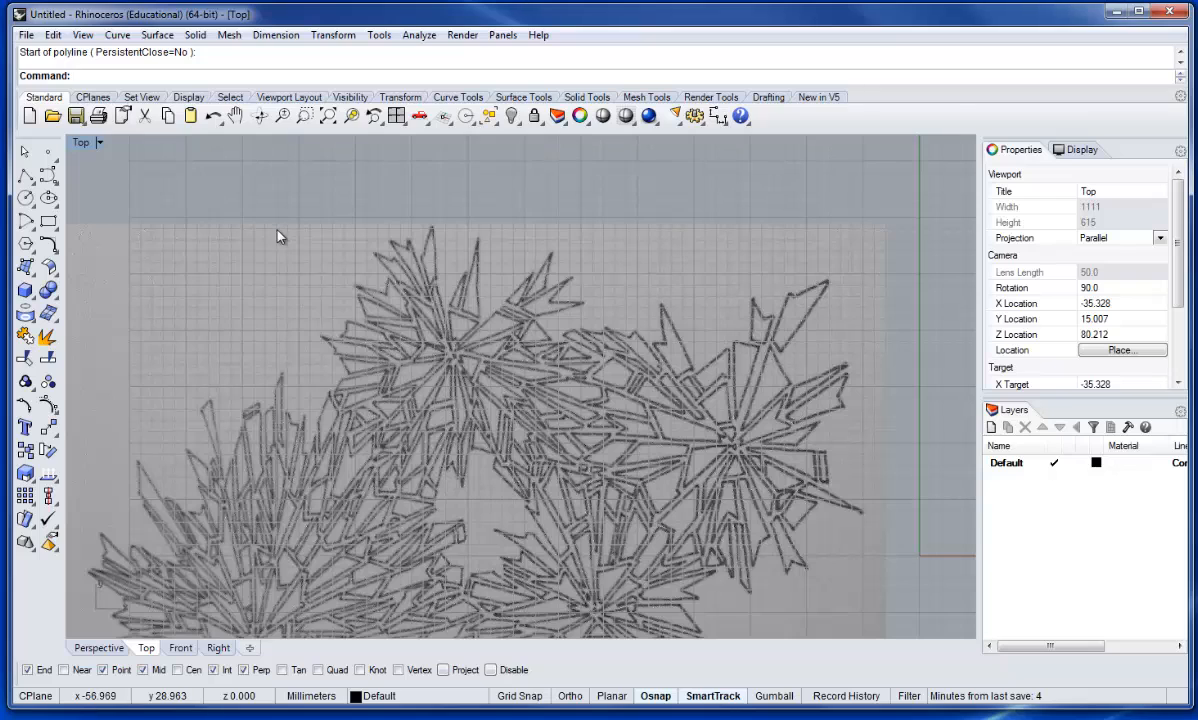
right_click_drag(296, 246, 304, 200)
mouse_move(309, 246)
right_mouse_down()
mouse_move(300, 322)
mouse_move(254, 268)
mouse_move(414, 286)
mouse_move(302, 286)
mouse_move(295, 252)
right_mouse_up()
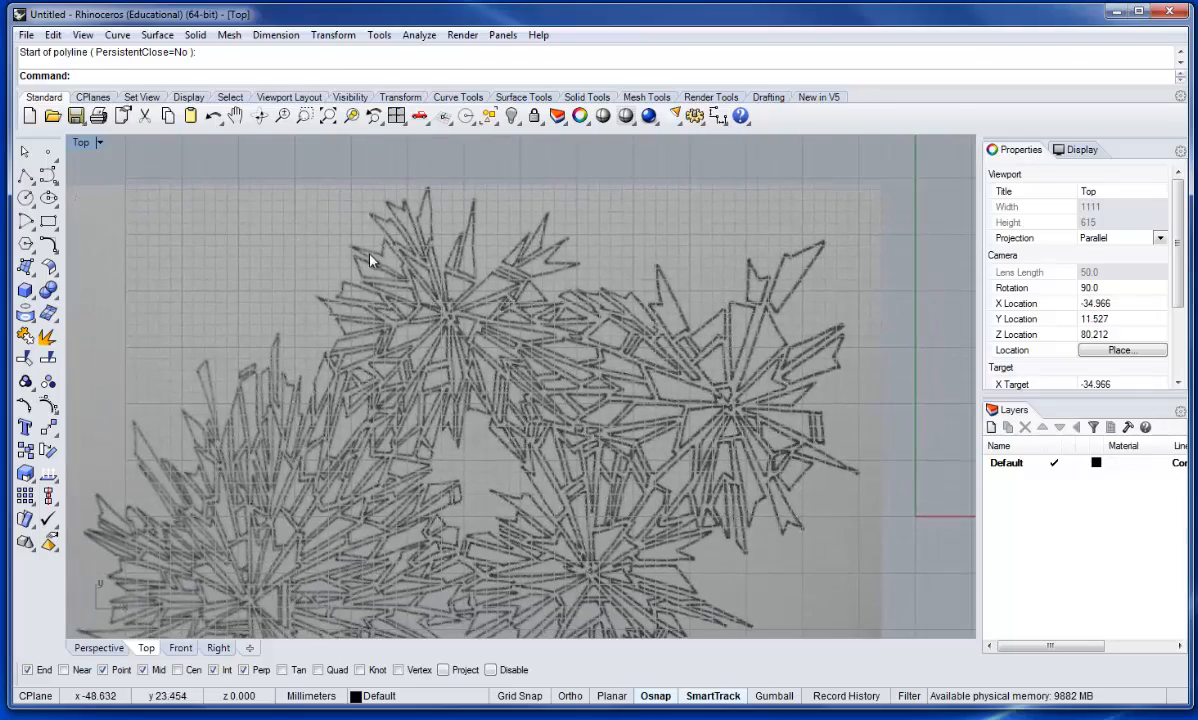
scroll(362, 260, "down", 5)
scroll(370, 320, "up", 6)
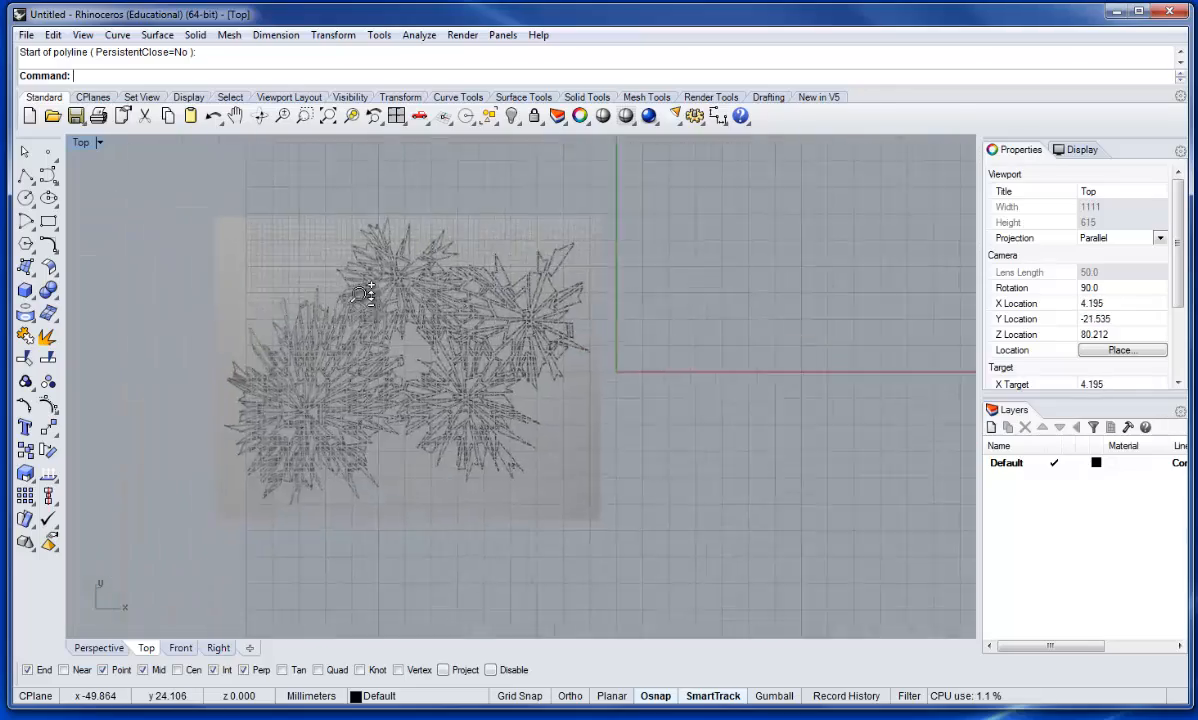
scroll(355, 230, "up", 4)
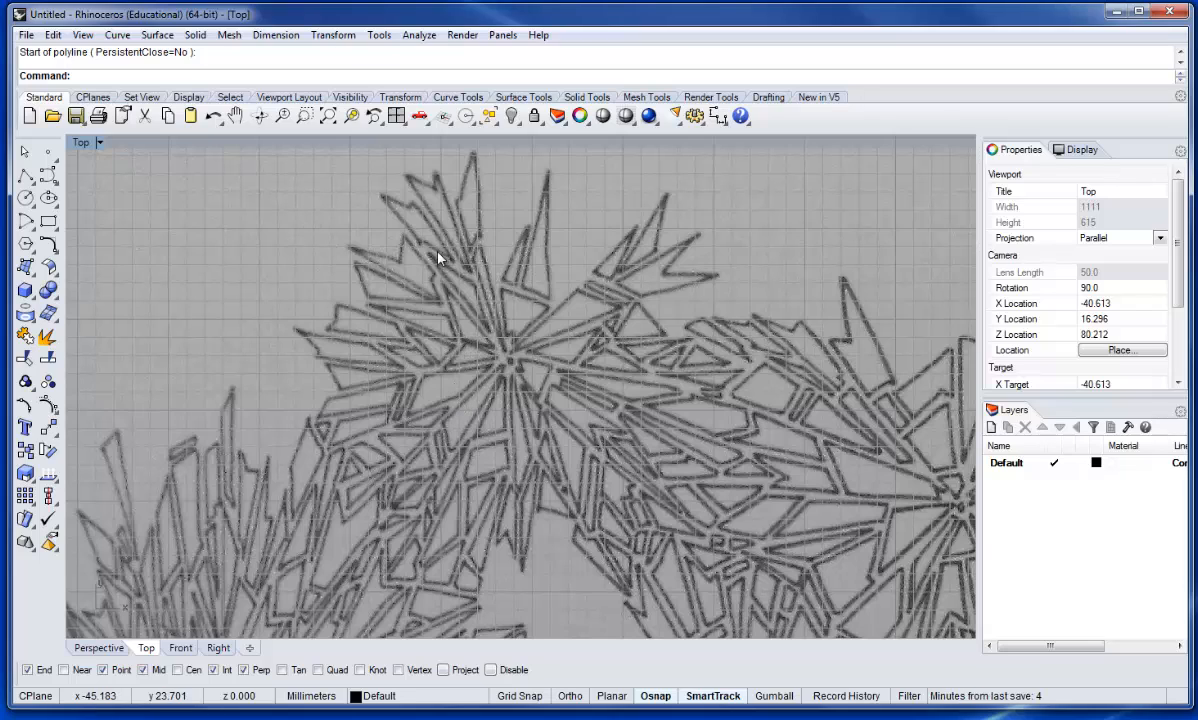
scroll(432, 266, "down", 3)
right_click_drag(421, 297, 445, 245)
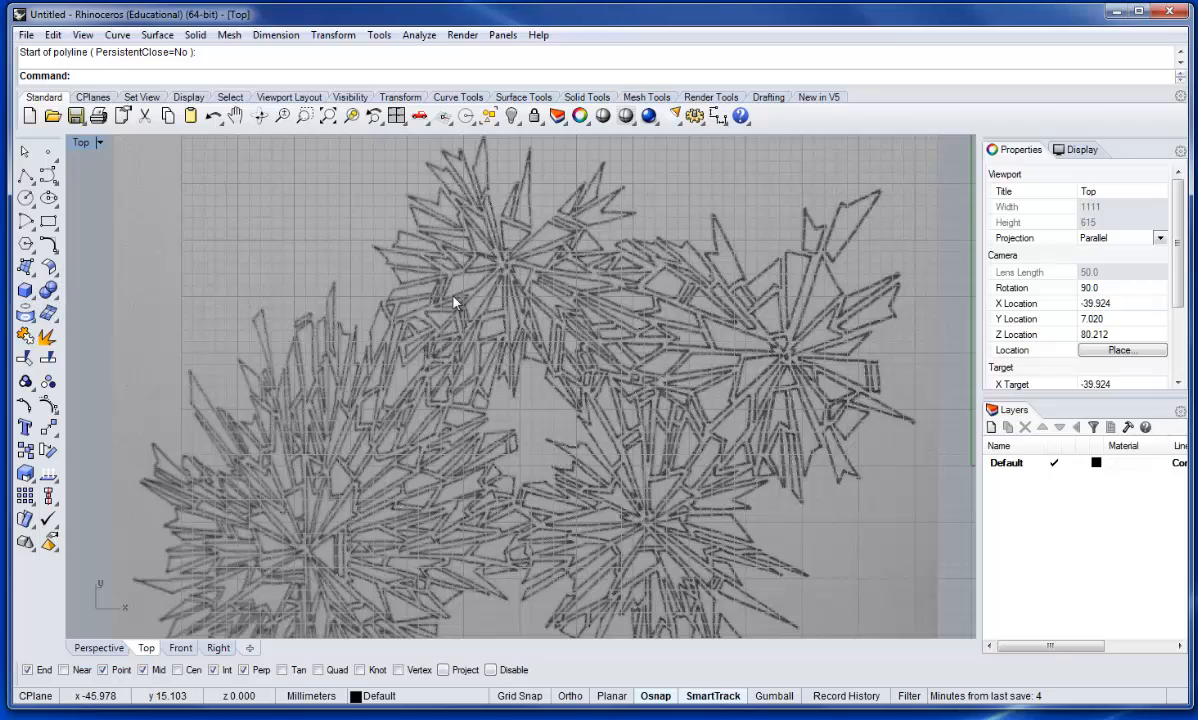
right_click_drag(472, 210, 450, 252)
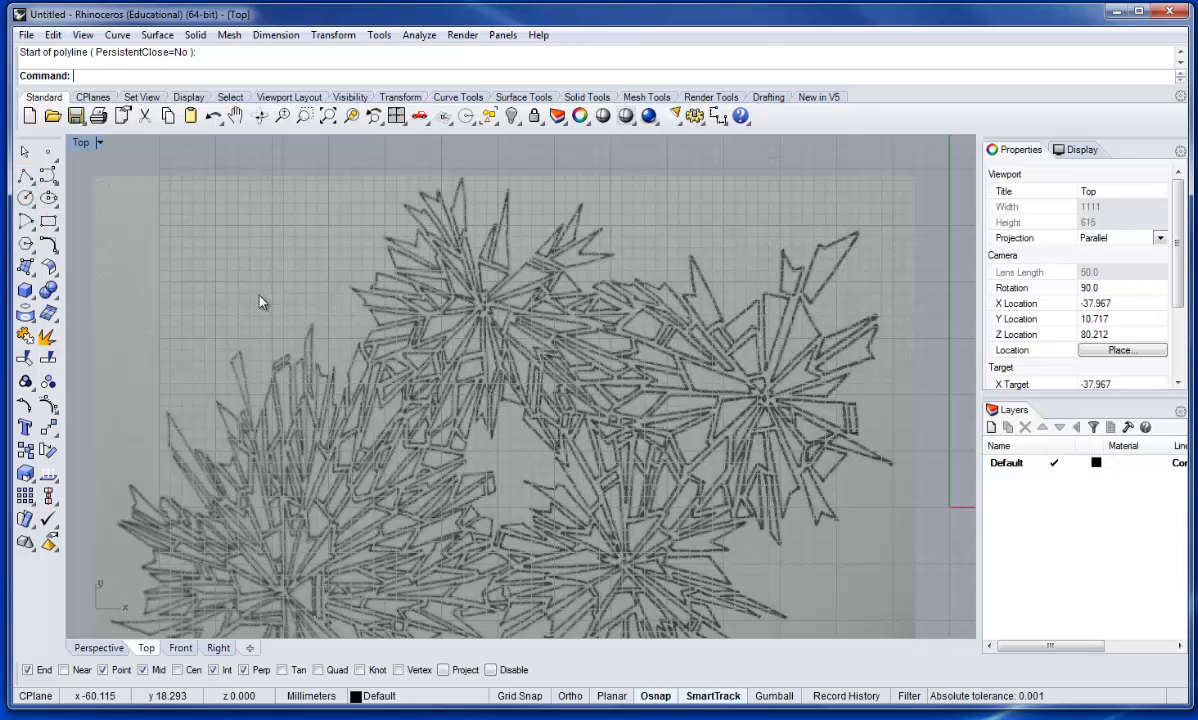
- Draw a short center-based arc in the blank upper-left corner of the background bitmap
left_click(26, 199)
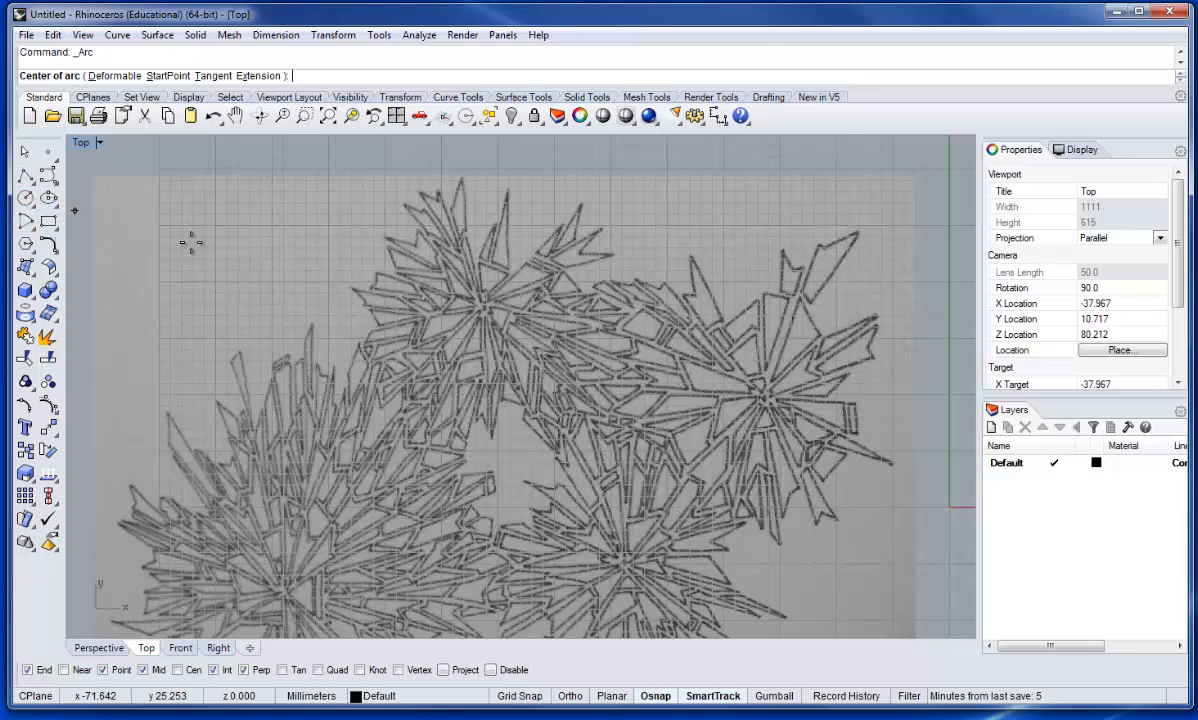
left_click(201, 260)
left_click(174, 215)
left_click(238, 219)
key("Return")
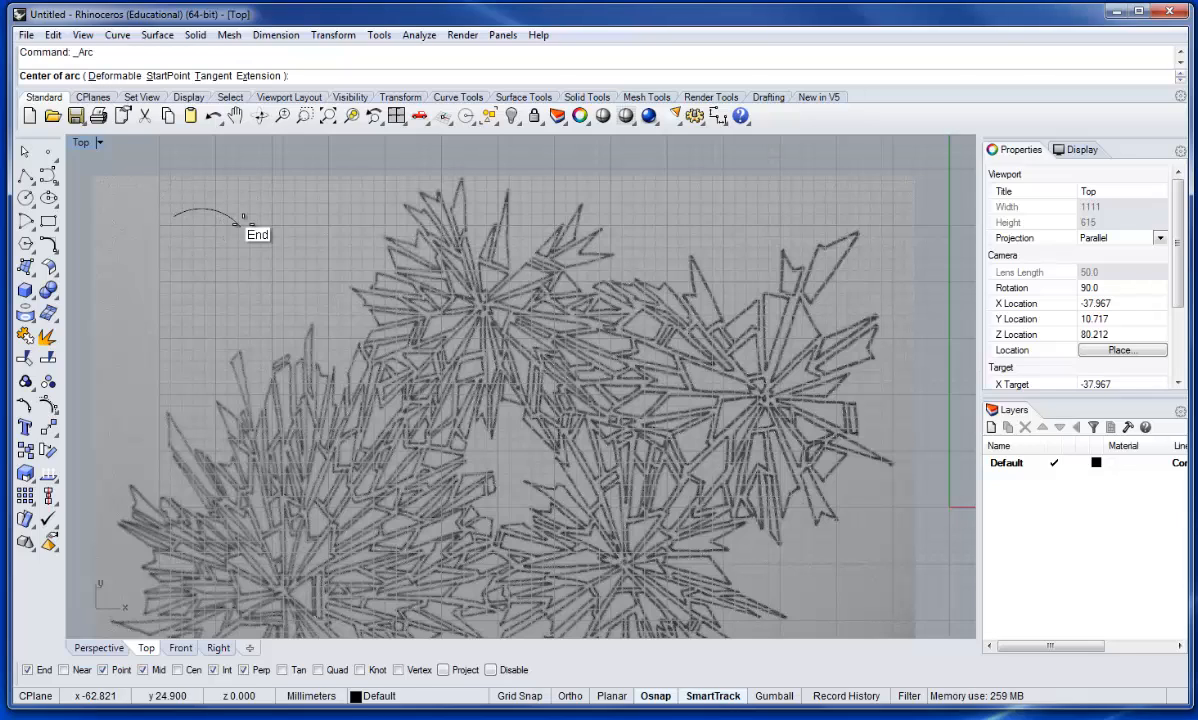
- Draw a second, downward-bulging arc starting at the right end of the first arc
left_click(243, 224)
key("Escape")
key("Return")
left_click(285, 193)
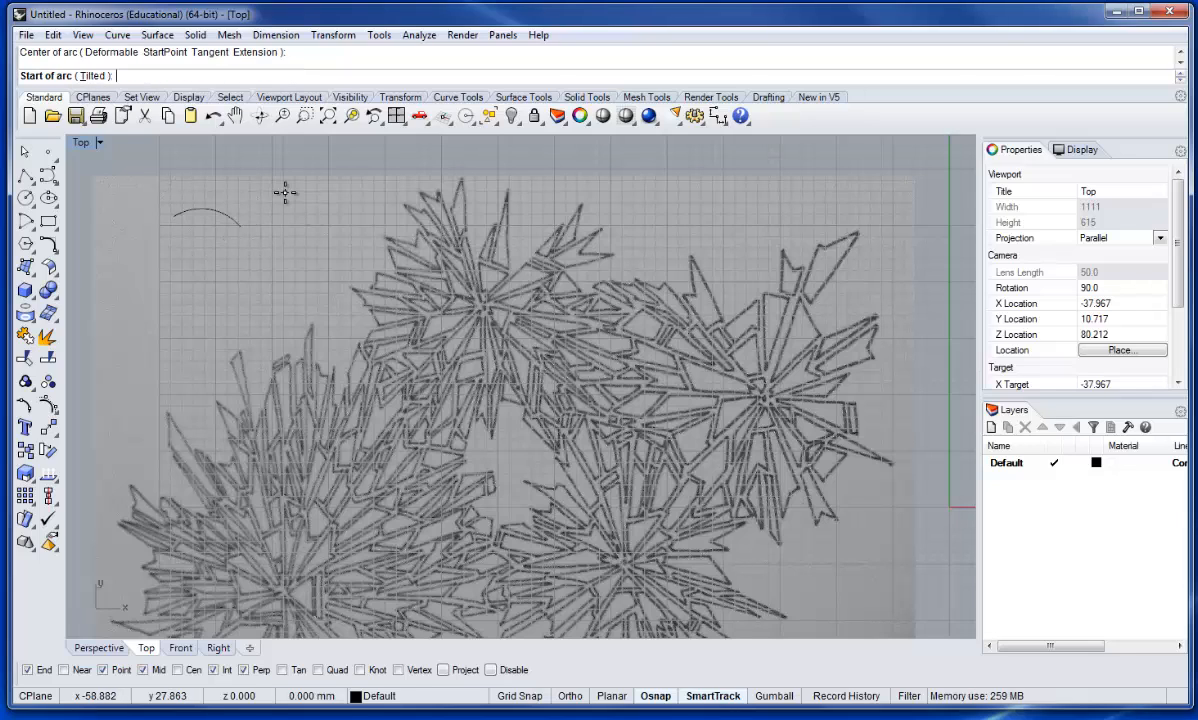
left_click(243, 226)
left_click(370, 192)
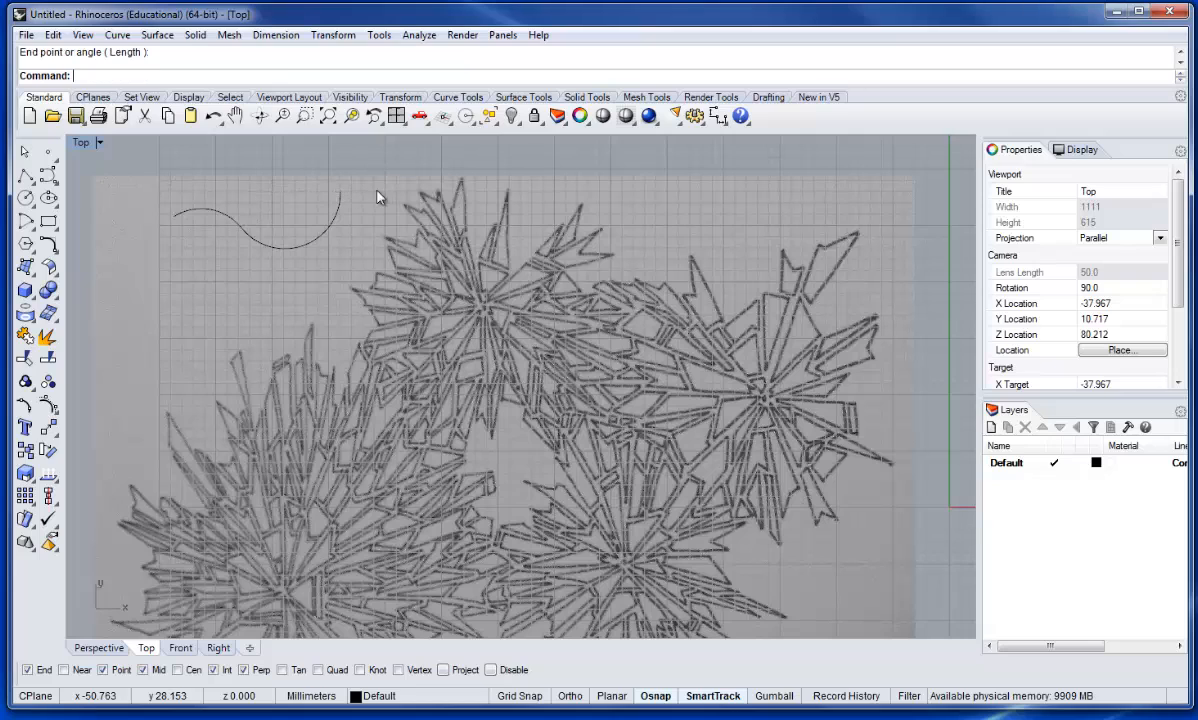
- Draw a third short arc upward from the second arc's free end, and undo all three arcs
key("Return")
left_click(533, 184)
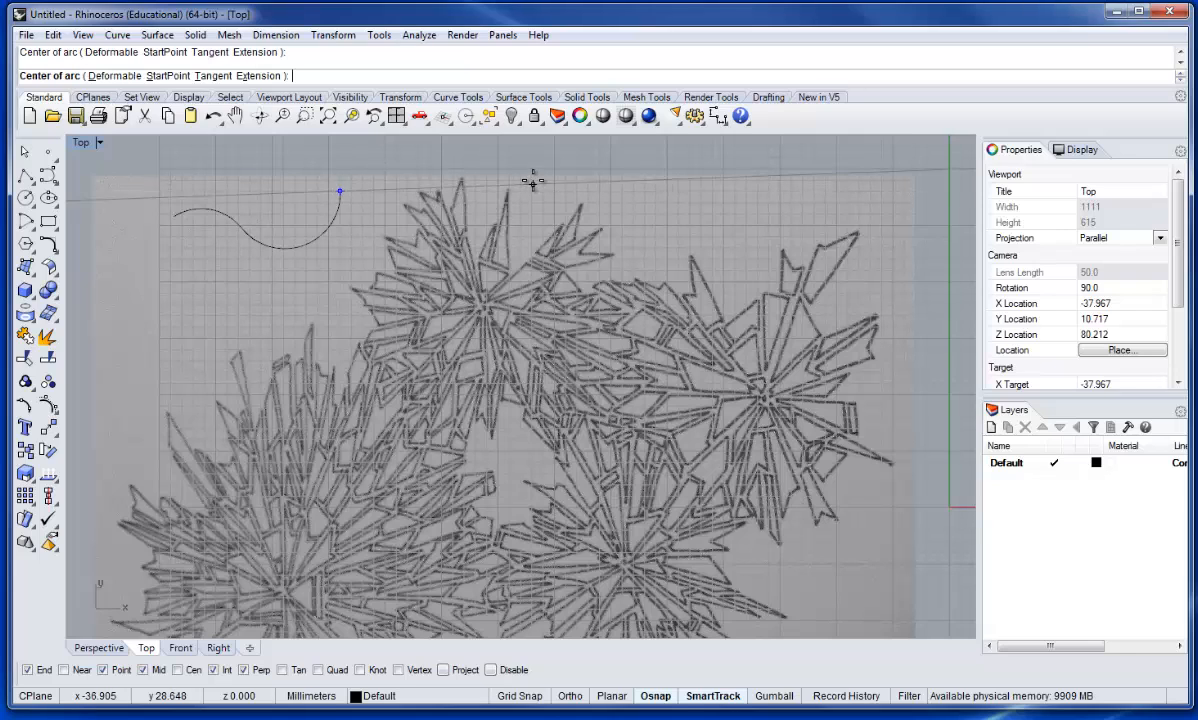
left_click(341, 178)
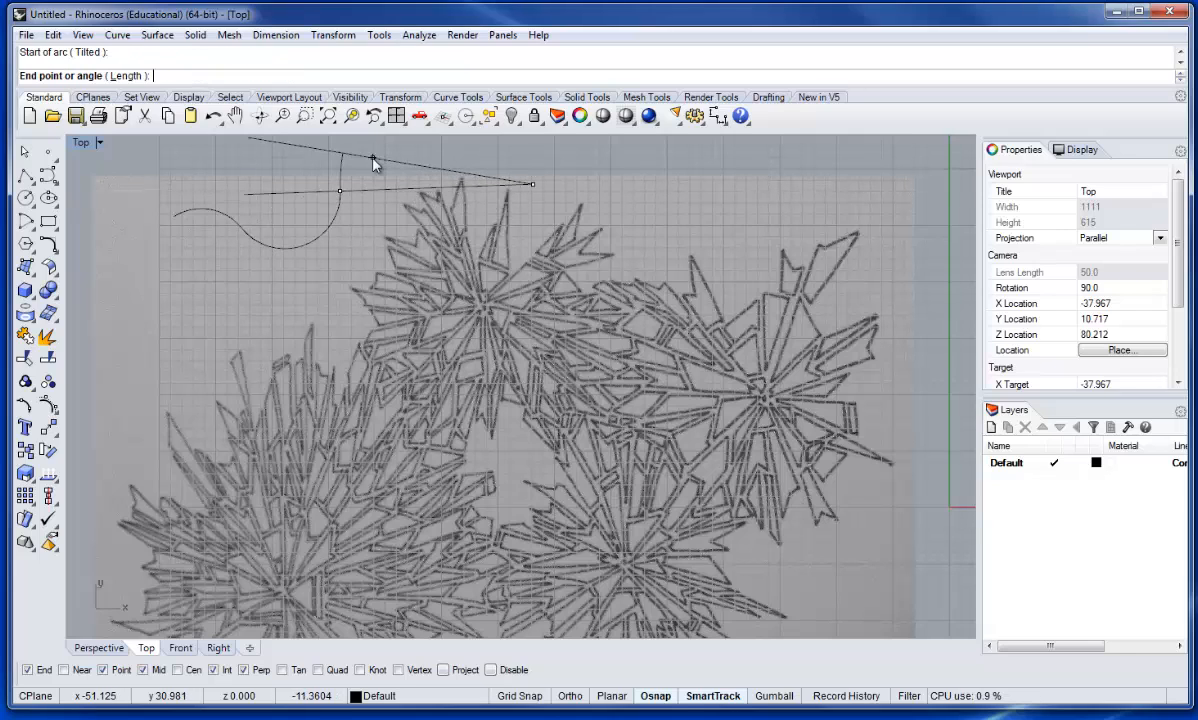
left_click(374, 160)
right_click_drag(375, 199, 397, 228)
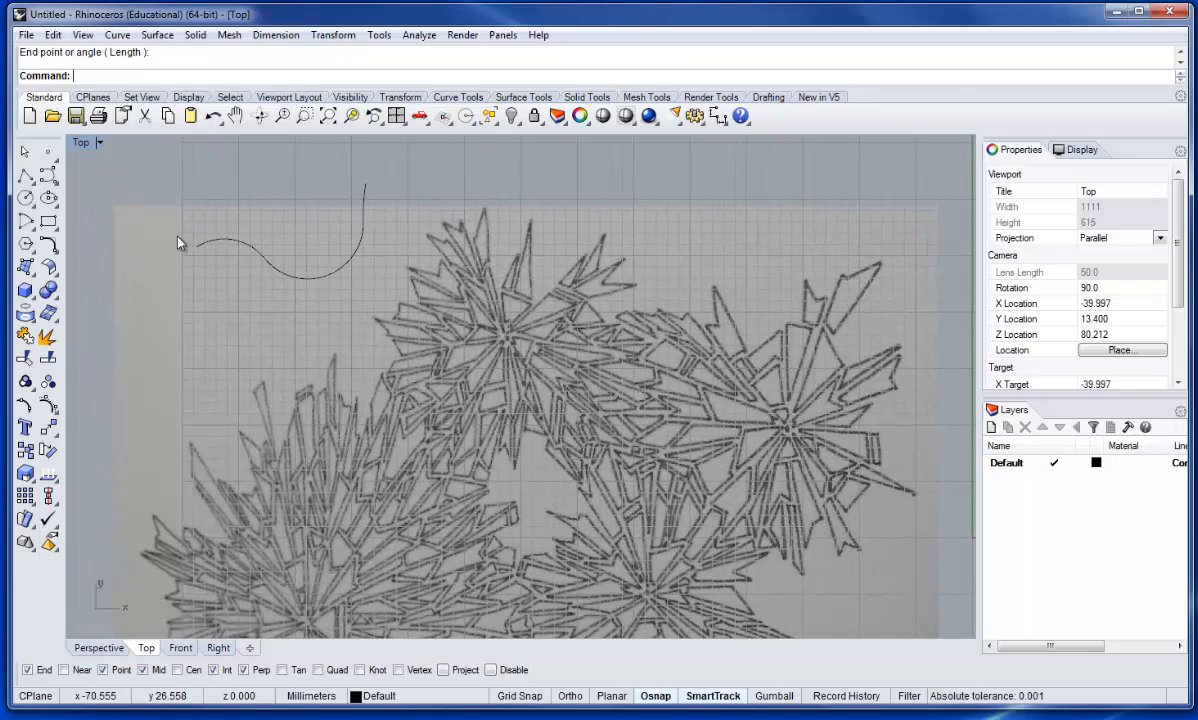
key("ctrl+z")
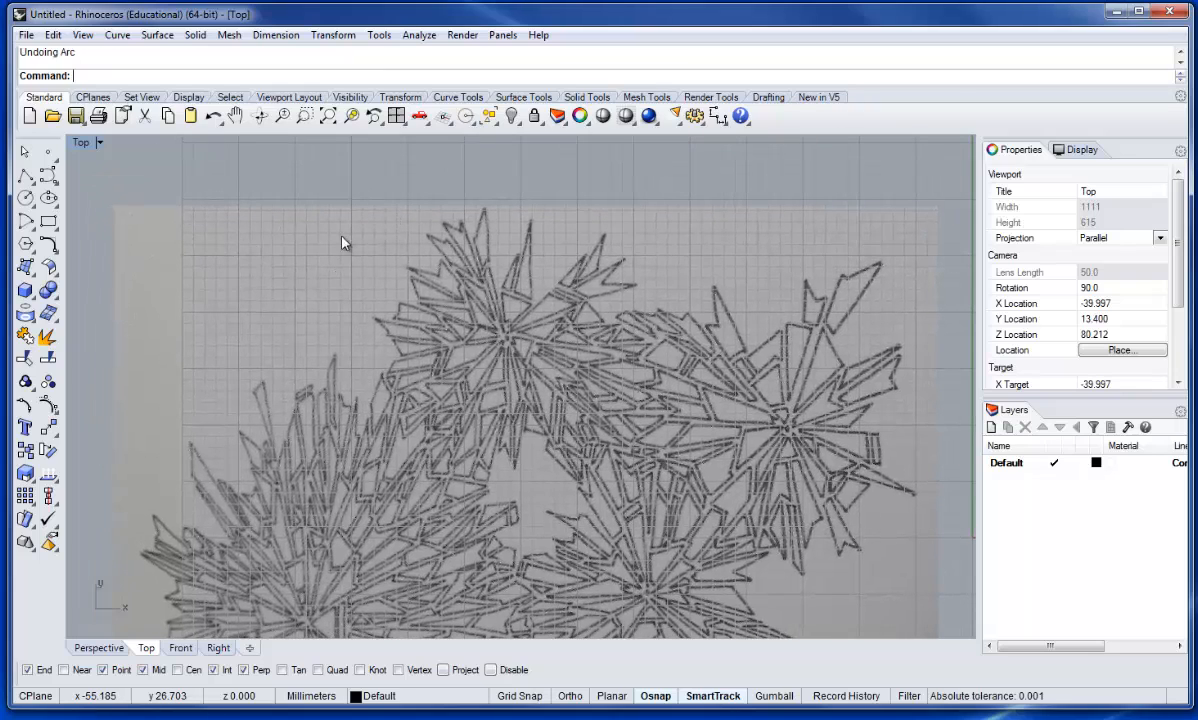
- Draw an open wavy degree-3 control-point curve with six points across the bitmap's blank upper-left area, and select it
left_click(47, 175)
left_click(104, 340)
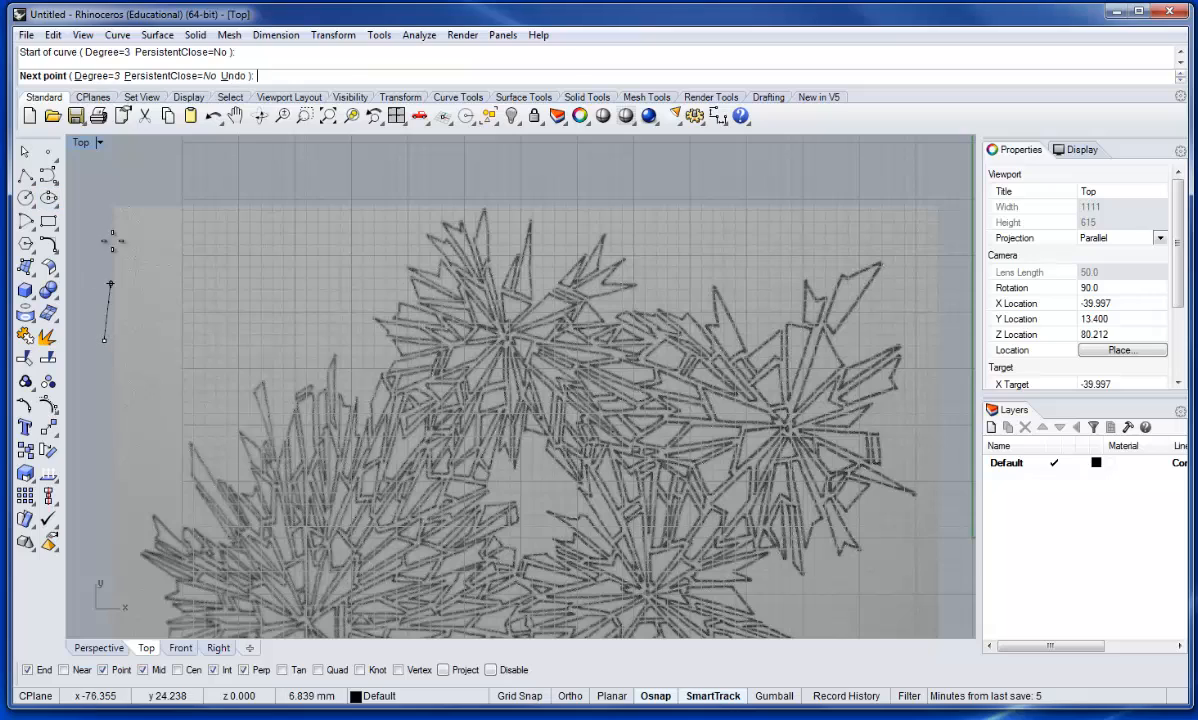
left_click(155, 202)
left_click(159, 372)
left_click(208, 386)
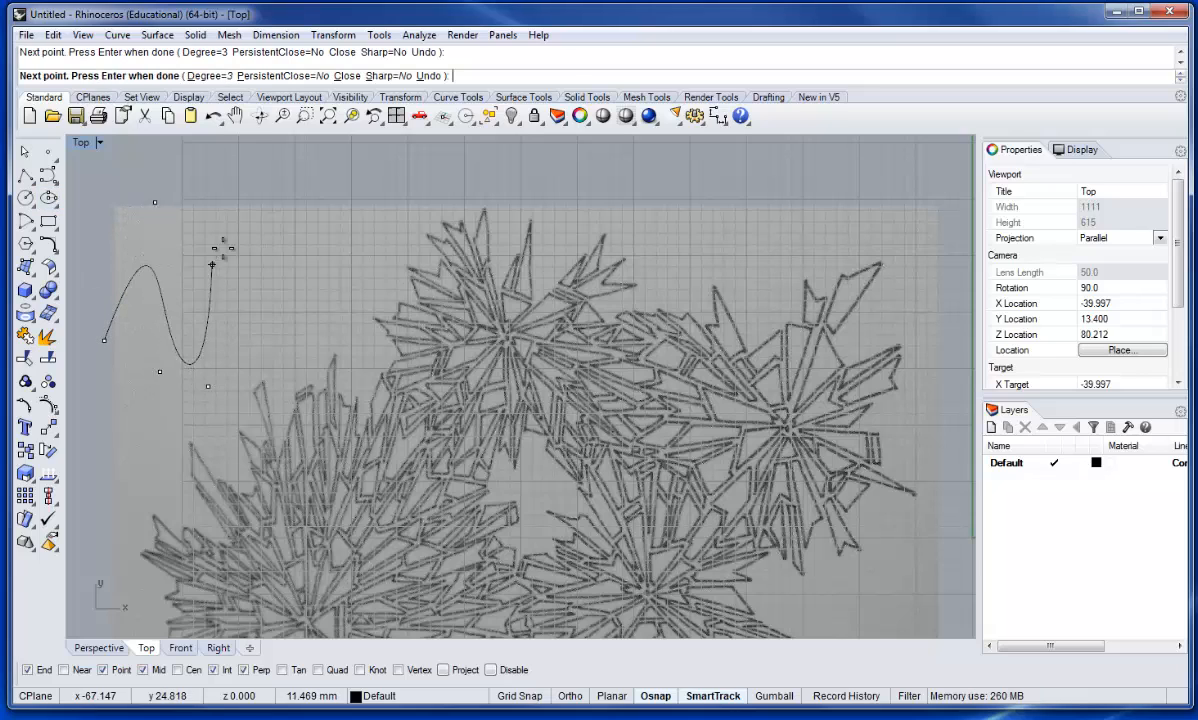
left_click(244, 230)
left_click(396, 180)
key("Return")
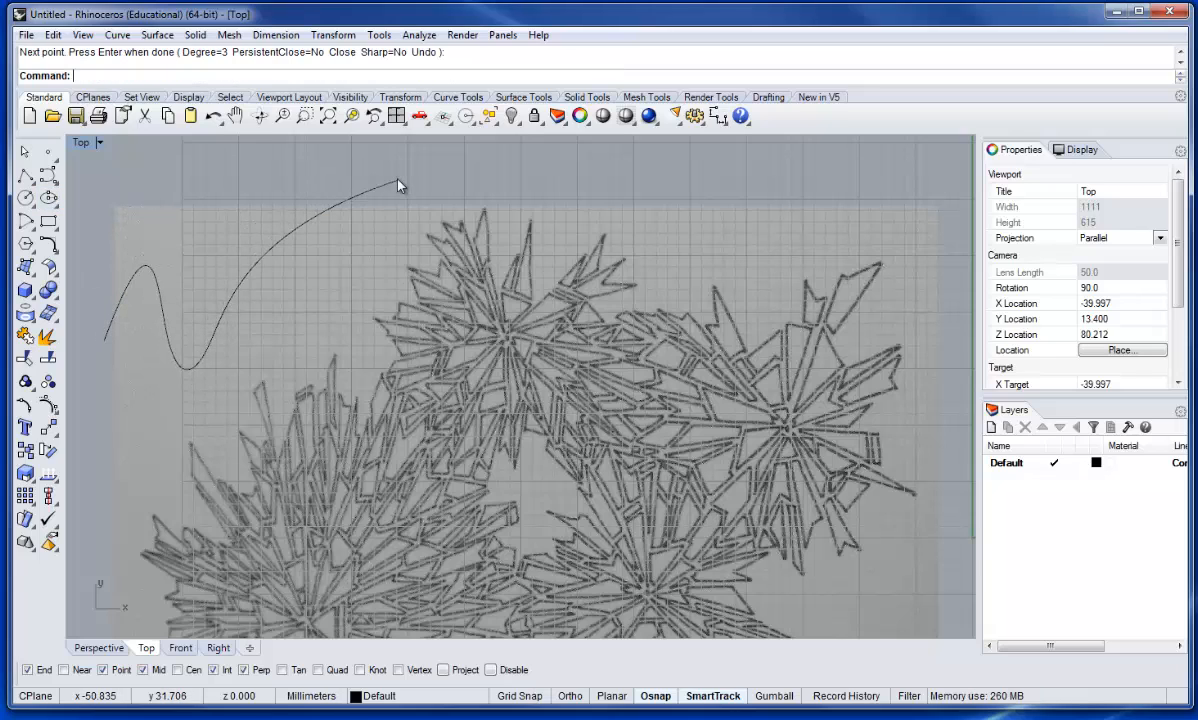
left_click(322, 223)
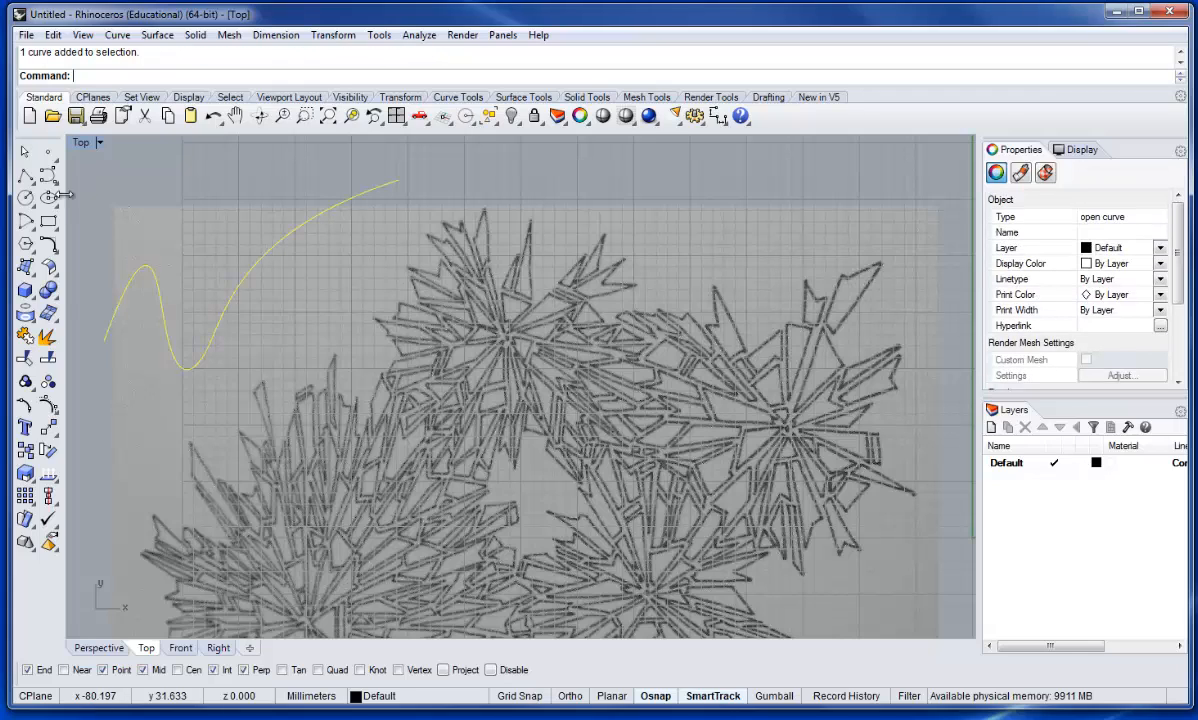
- Show the wavy curve's control points, move the fifth one slightly up and to the right, and hide the points
left_click(48, 406)
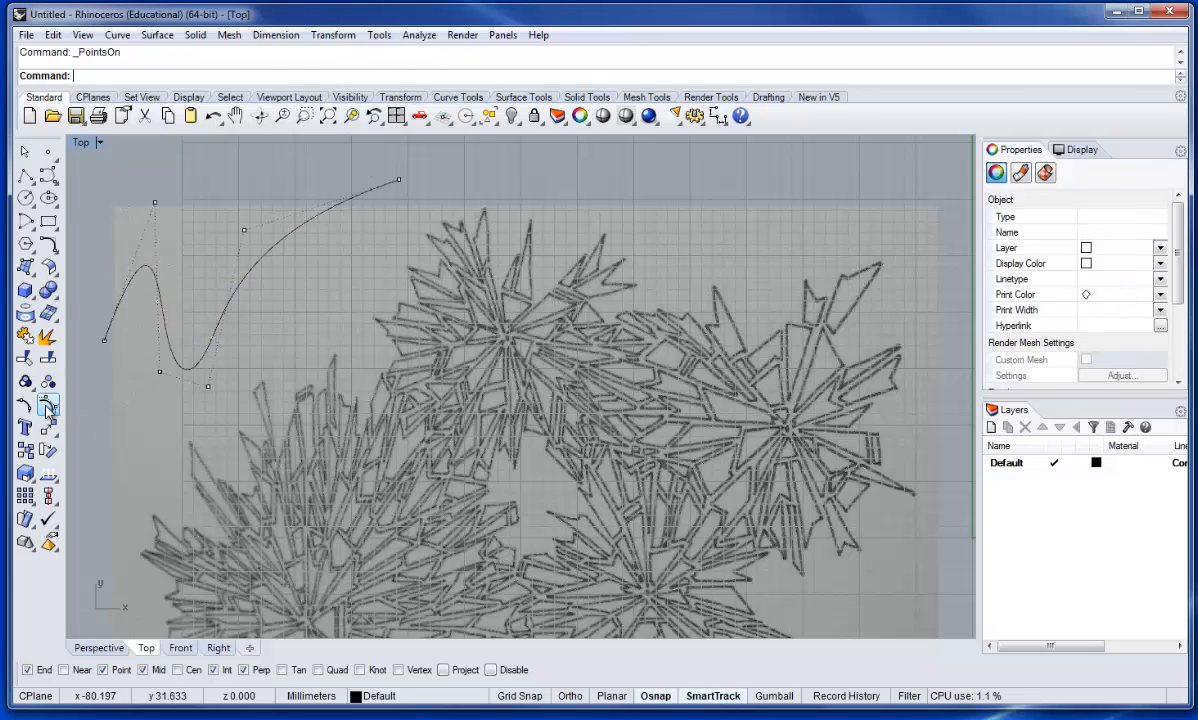
mouse_move(243, 230)
left_mouse_down()
mouse_move(214, 182)
mouse_move(237, 178)
mouse_move(346, 321)
mouse_move(251, 212)
left_mouse_up()
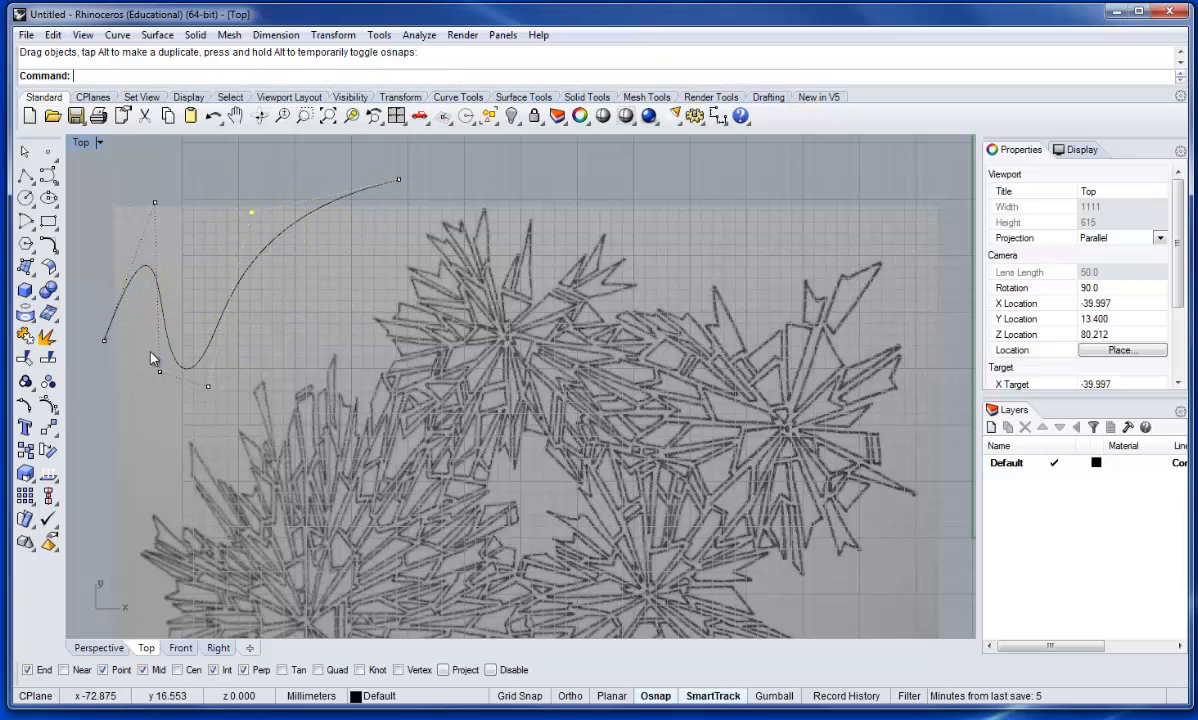
key("Escape")
- Show the wavy curve's edit points and move the fourth one up and to the right to reshape the curve
left_click(217, 313)
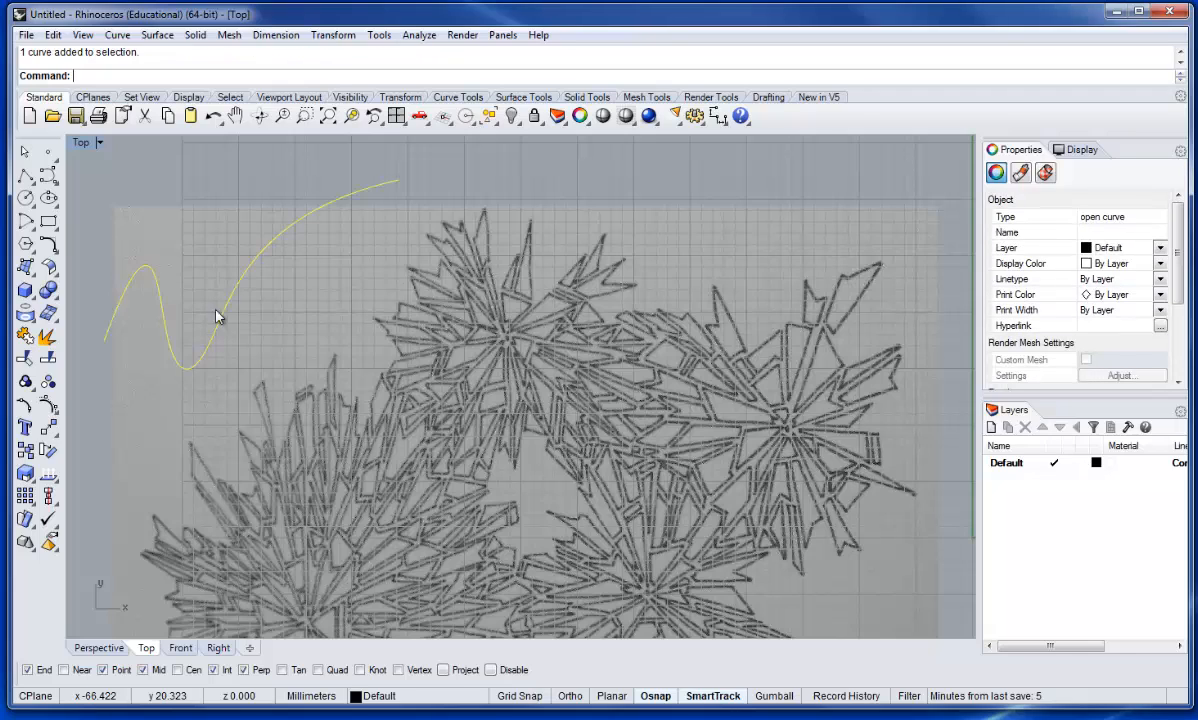
left_click(24, 381)
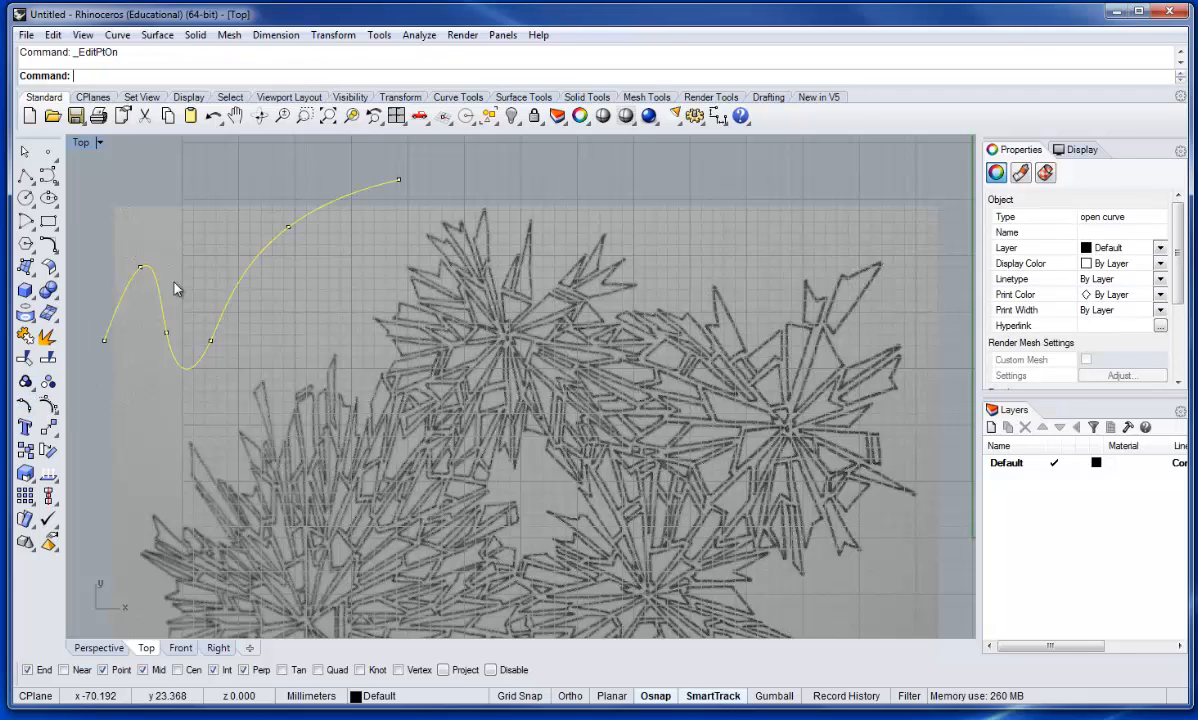
left_click(212, 342)
left_click_drag(213, 344, 280, 296)
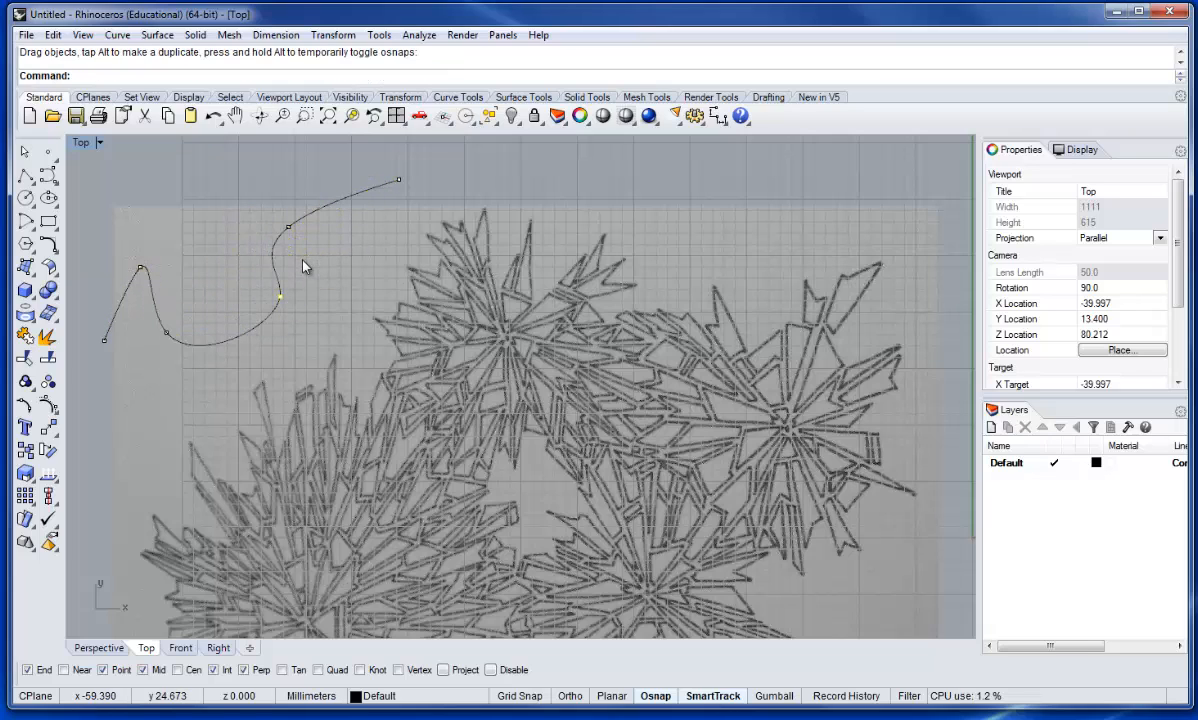
- Delete the reshaped wavy curve from the blank area of the background bitmap
left_click(276, 277)
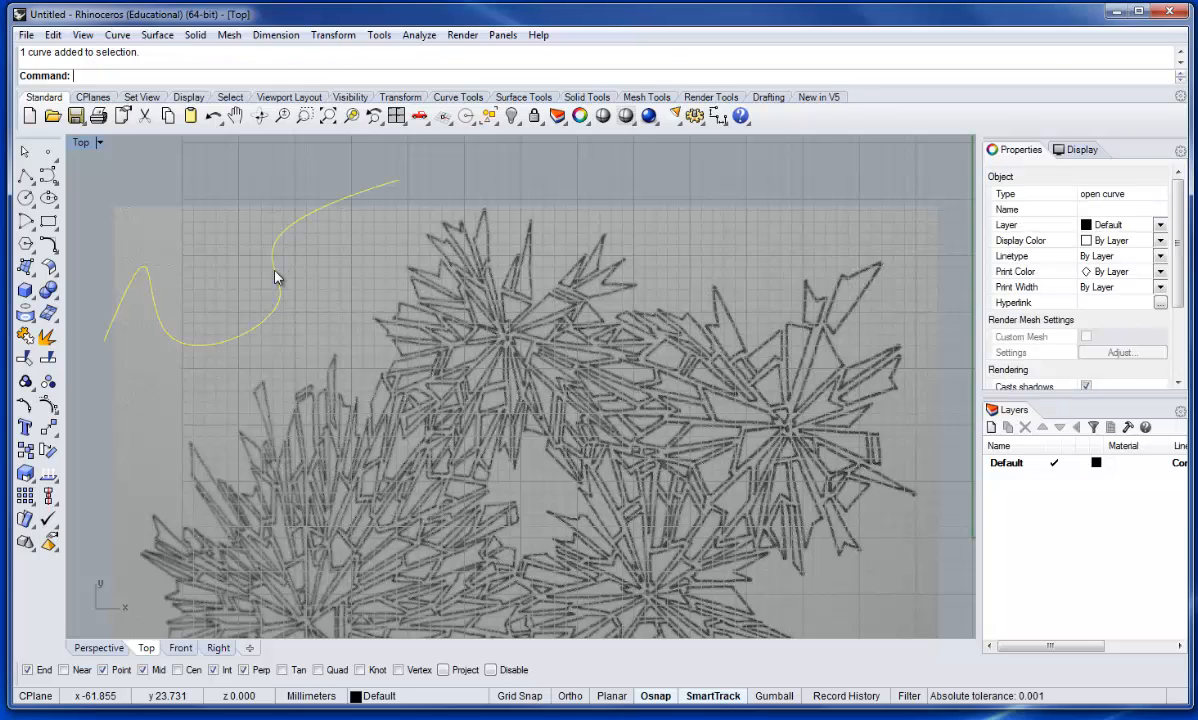
key("Delete")
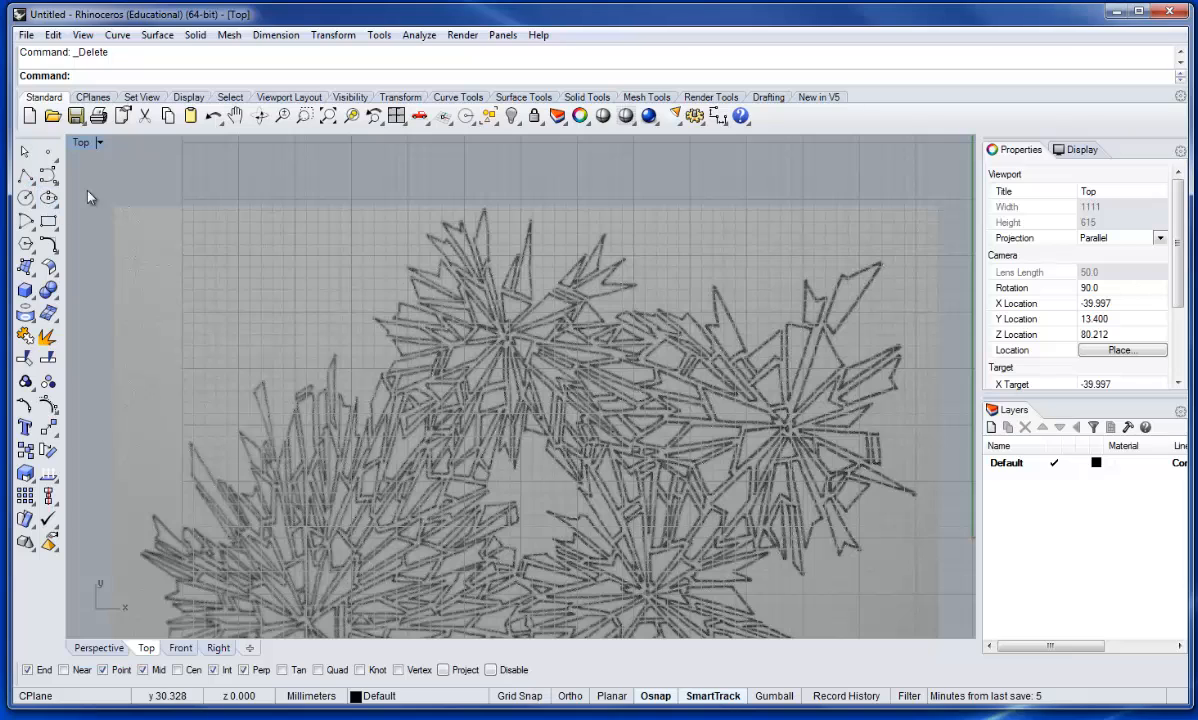
- With grid snap on, draw a 12 by 12 mm rectangle starting at the origin, beside the background bitmap
scroll(235, 225, "down", 5)
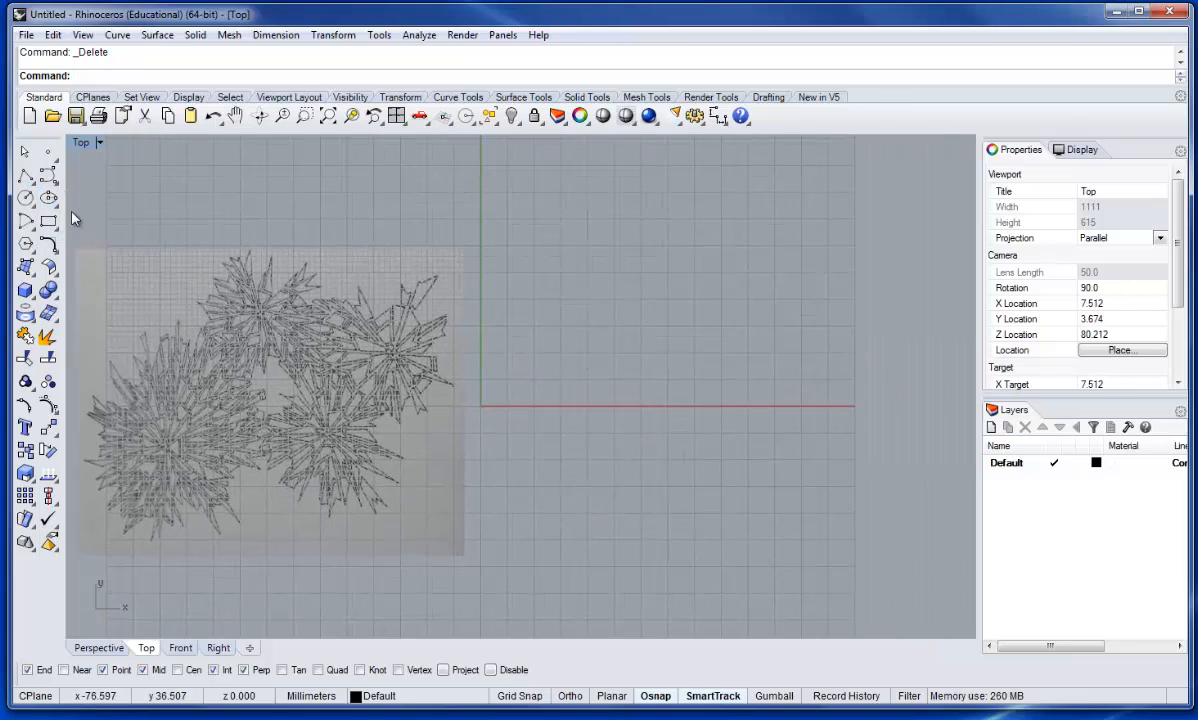
left_click(48, 221)
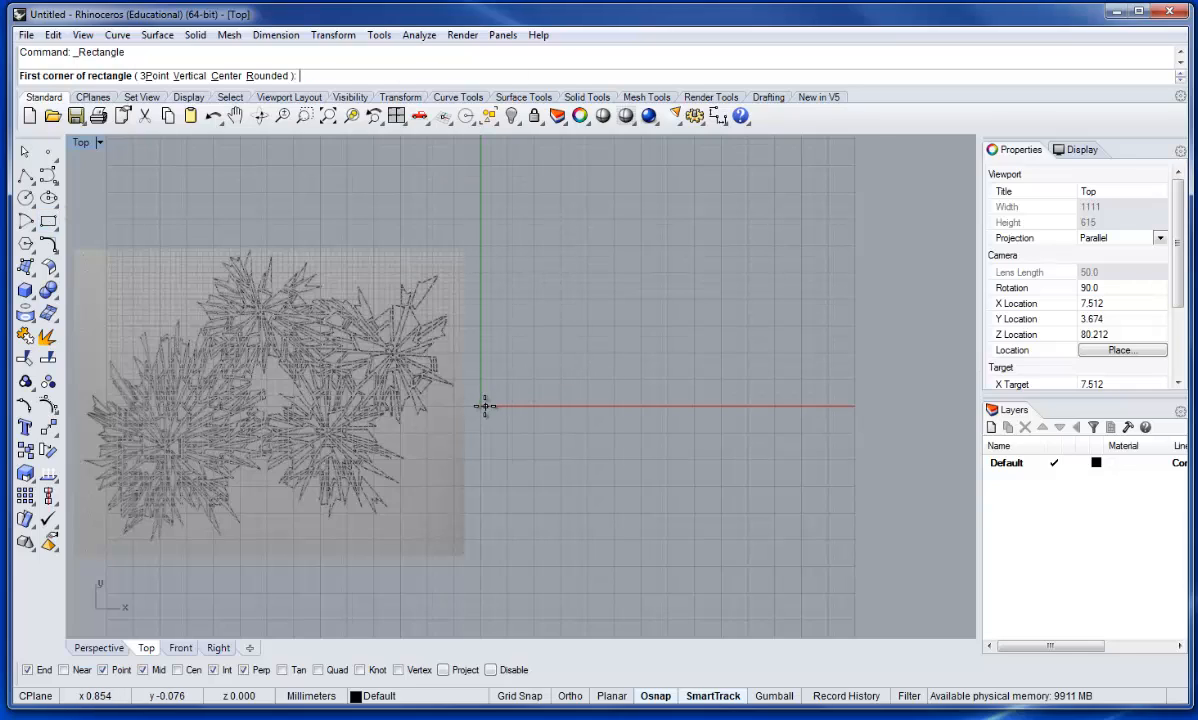
left_click(510, 698)
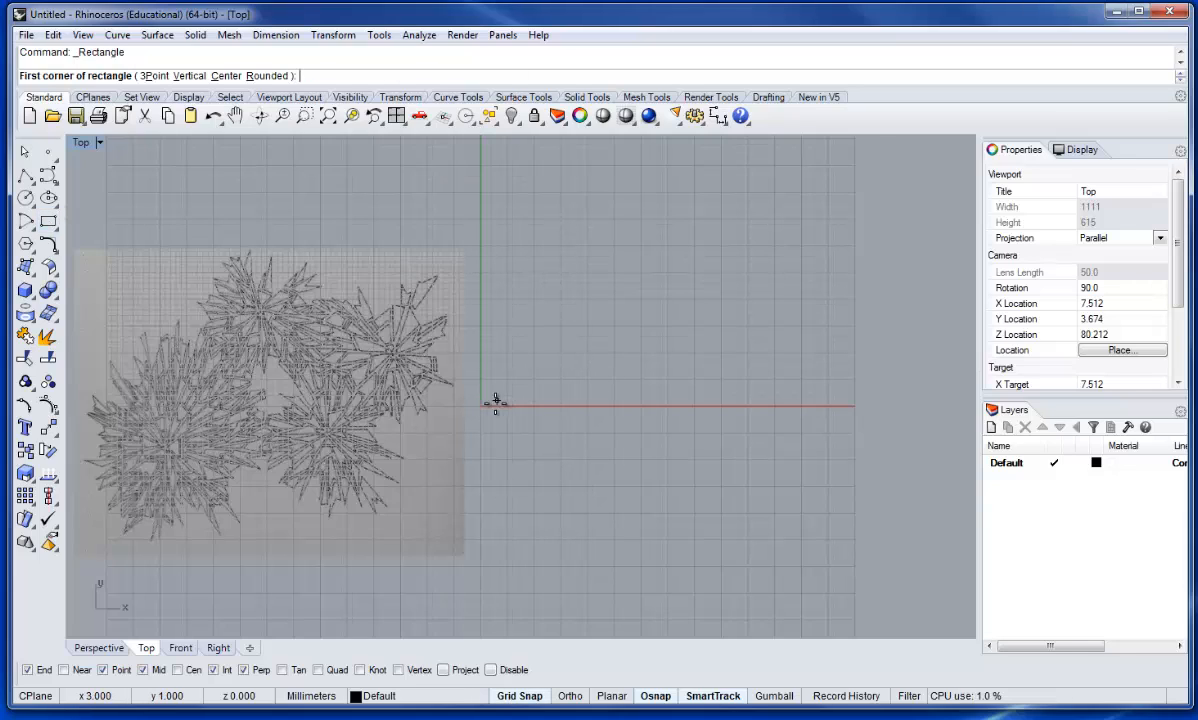
left_click(481, 405)
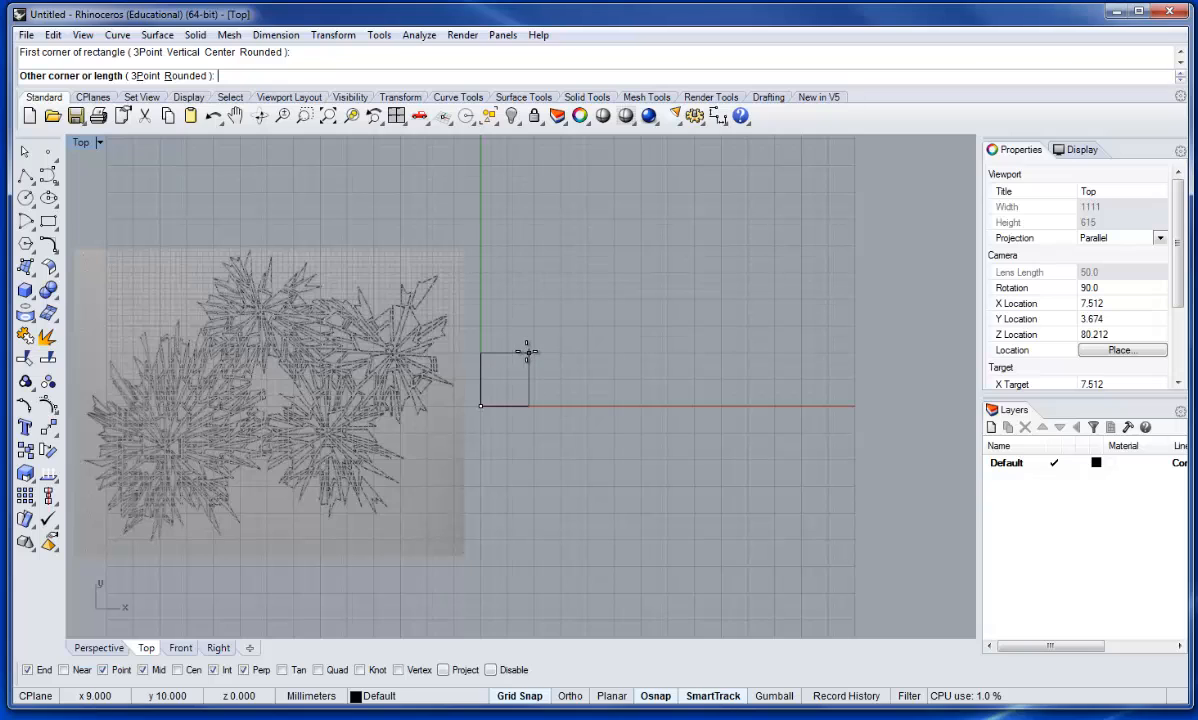
type("12")
key("Return")
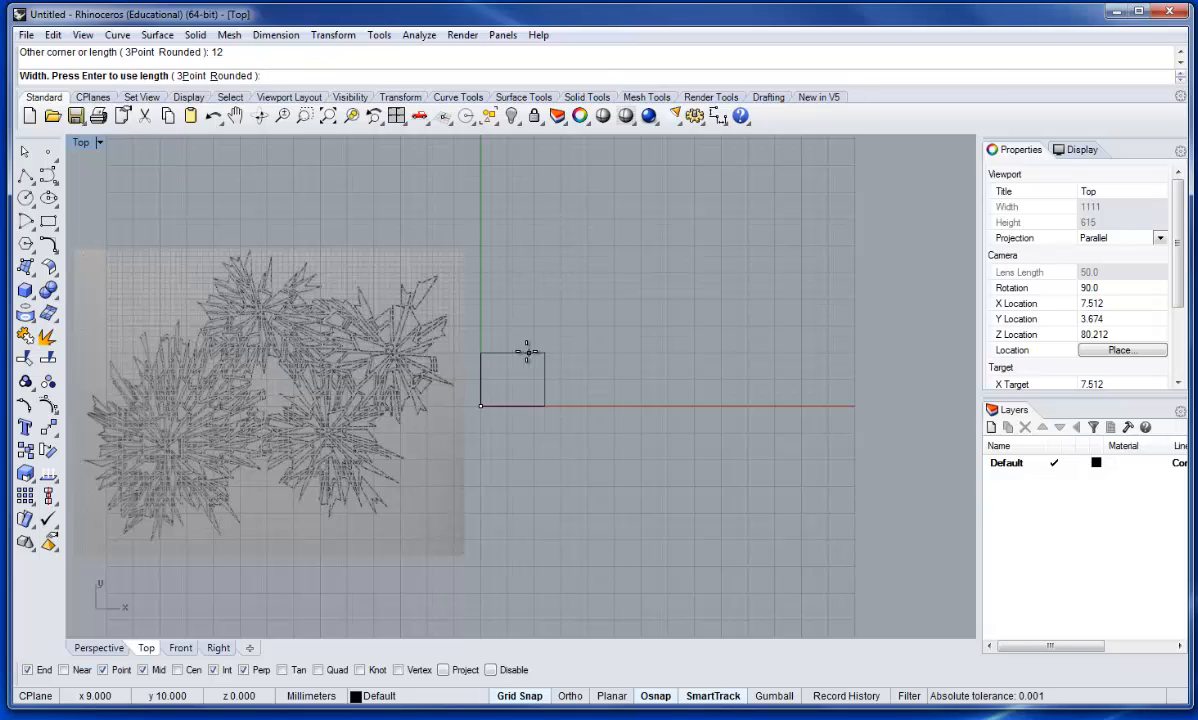
type("12")
key("Return")
scroll(485, 390, "up", 3)
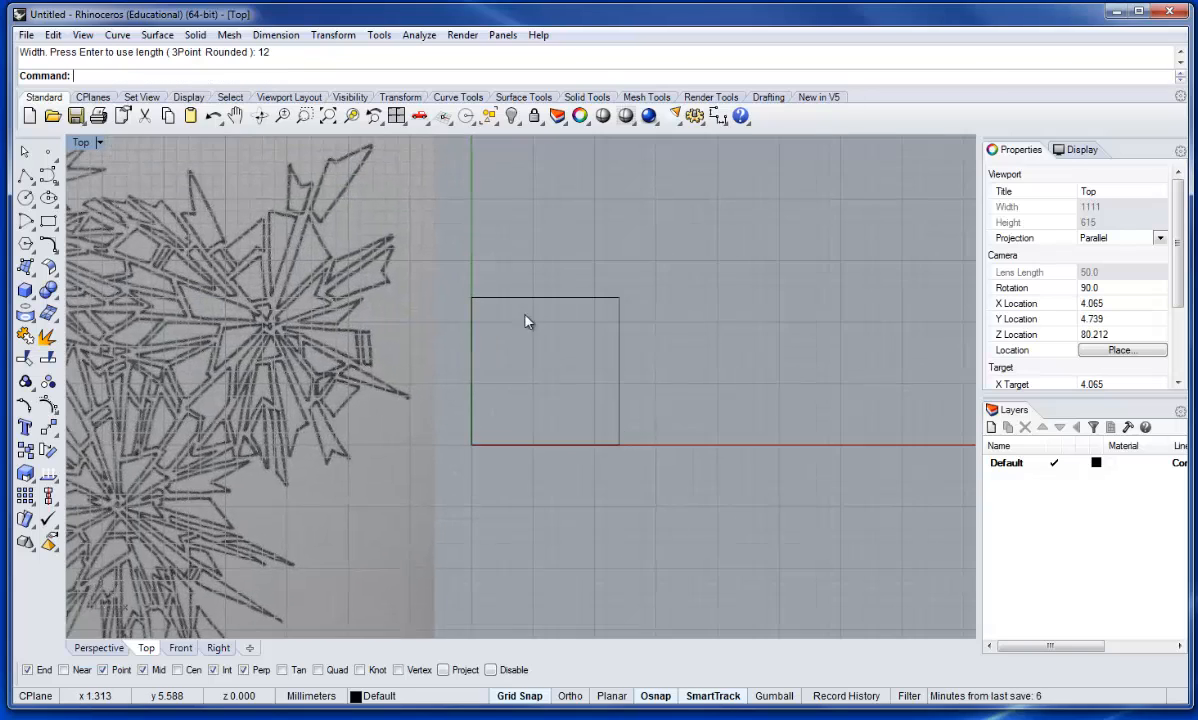
- Examine the background drawing's size against the 12 mm square and look at the available Scale tools
left_click(586, 297)
left_click(576, 342)
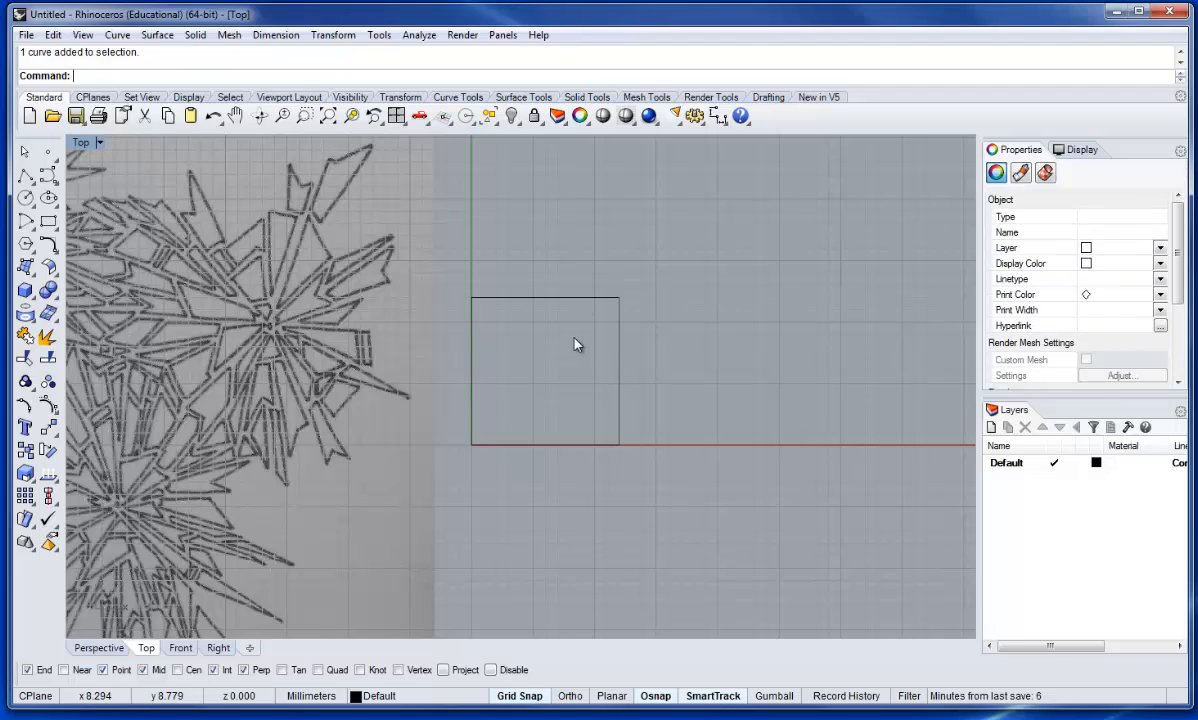
right_click_drag(557, 293, 702, 283)
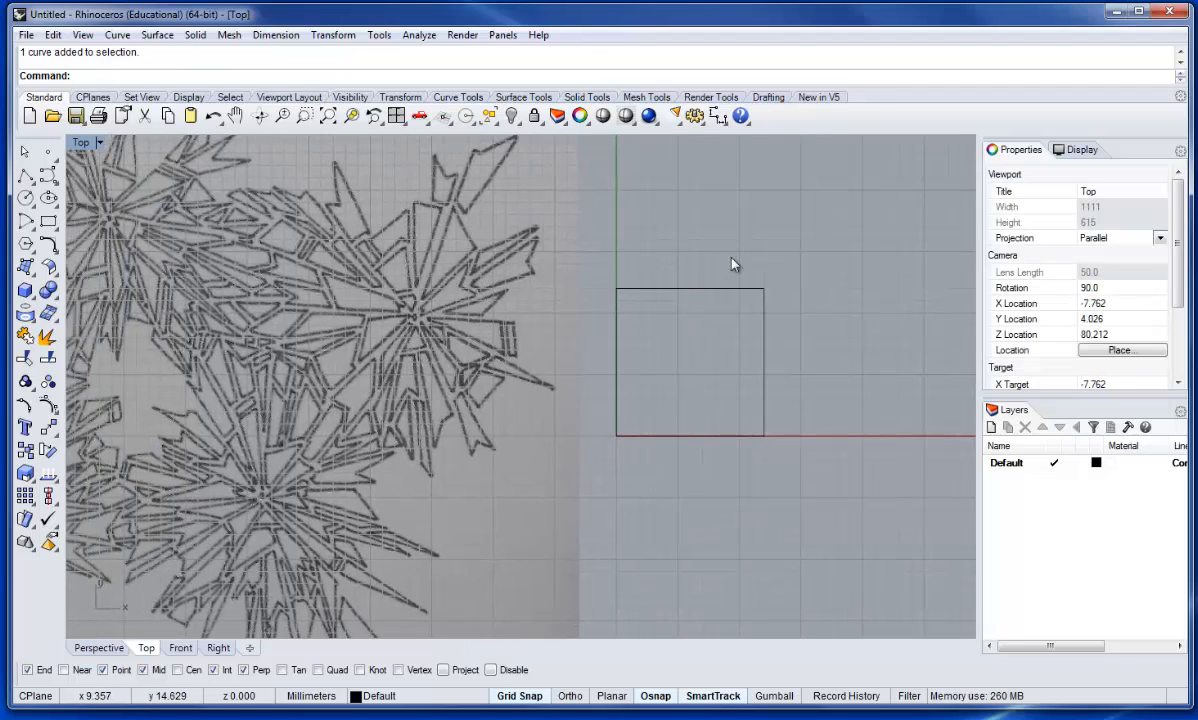
right_click_drag(711, 229, 773, 294)
scroll(783, 310, "down", 8)
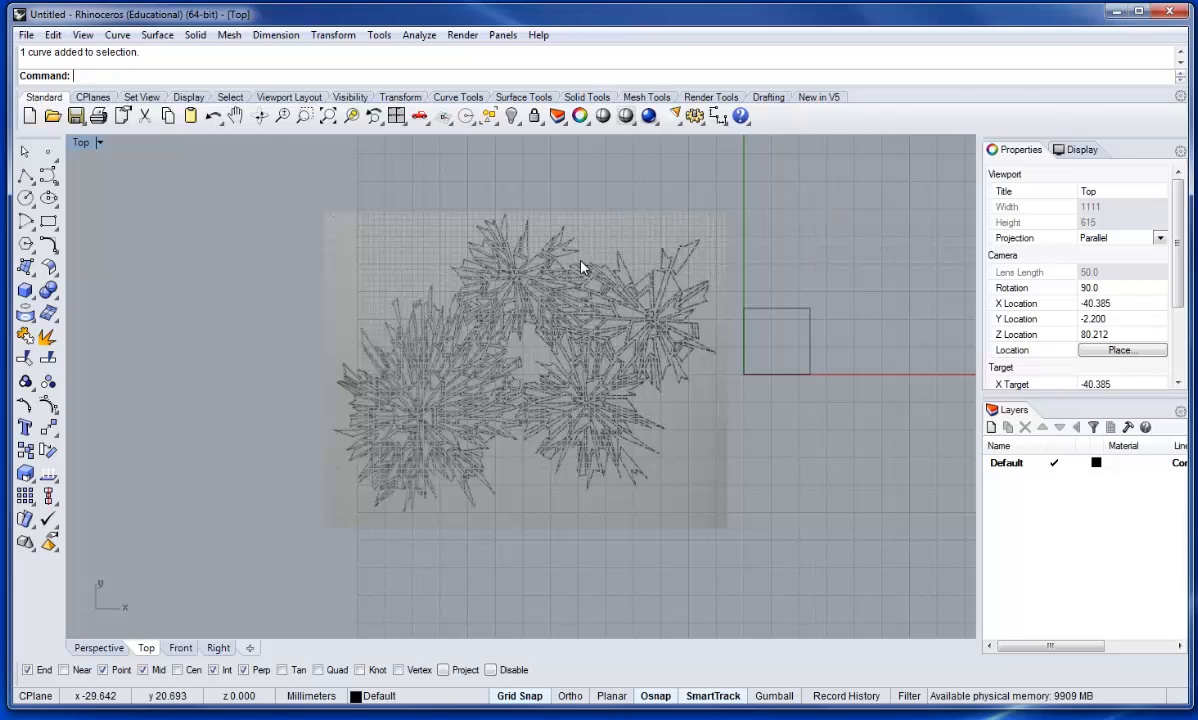
left_click(25, 474)
left_click_drag(42, 450, 163, 457)
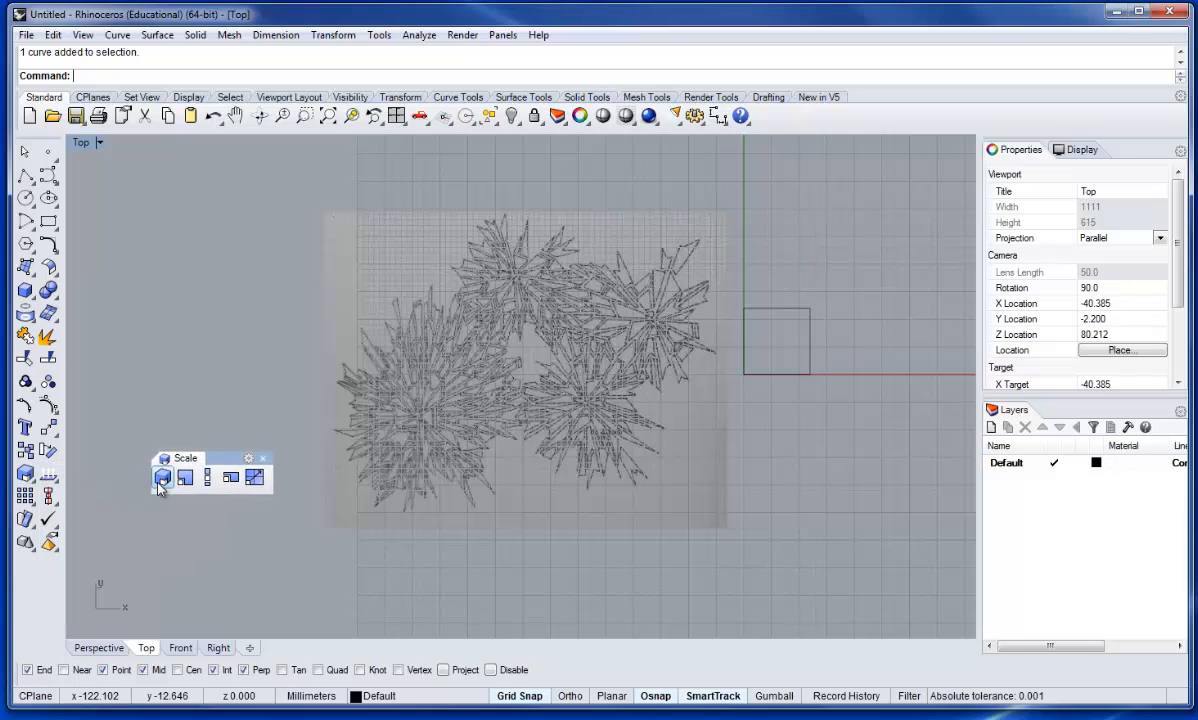
left_click(262, 459)
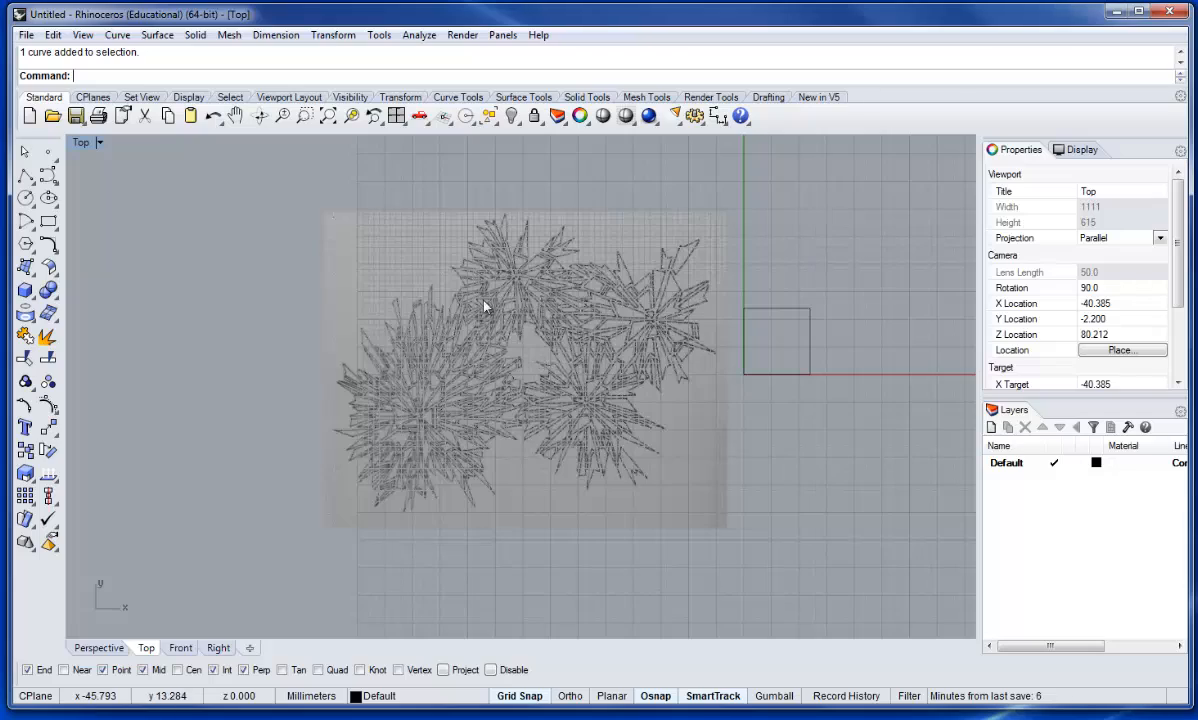
scroll(484, 306, "up", 5)
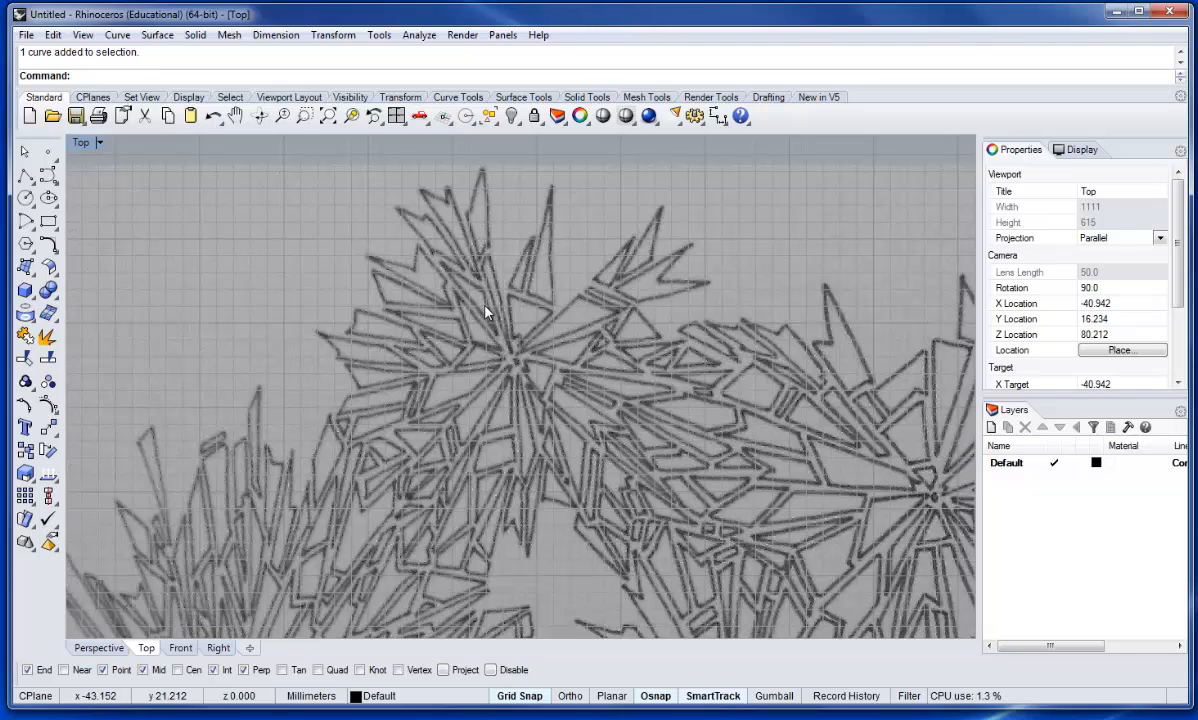
scroll(485, 313, "down", 4)
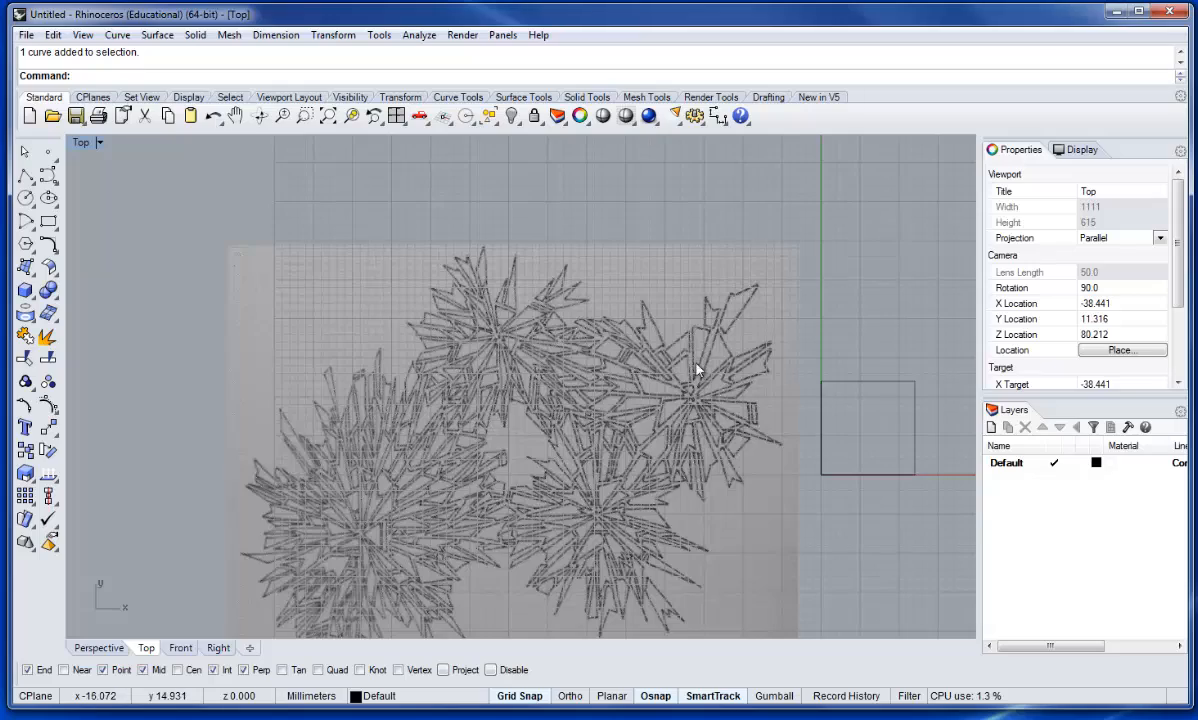
scroll(696, 369, "up", 5)
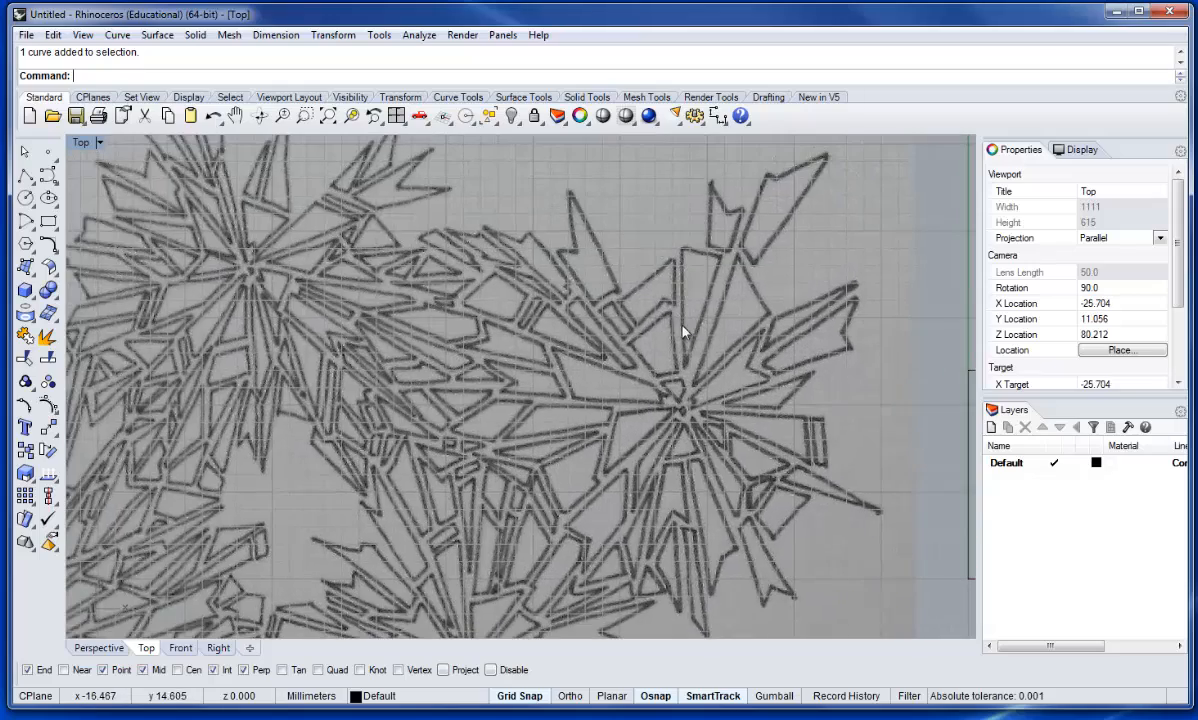
- With grid snap off, trace the large triangular shard to the upper right of the top flower's center as a closed polyline
left_click(25, 175)
right_click_drag(262, 240, 480, 315)
scroll(460, 300, "up", 4)
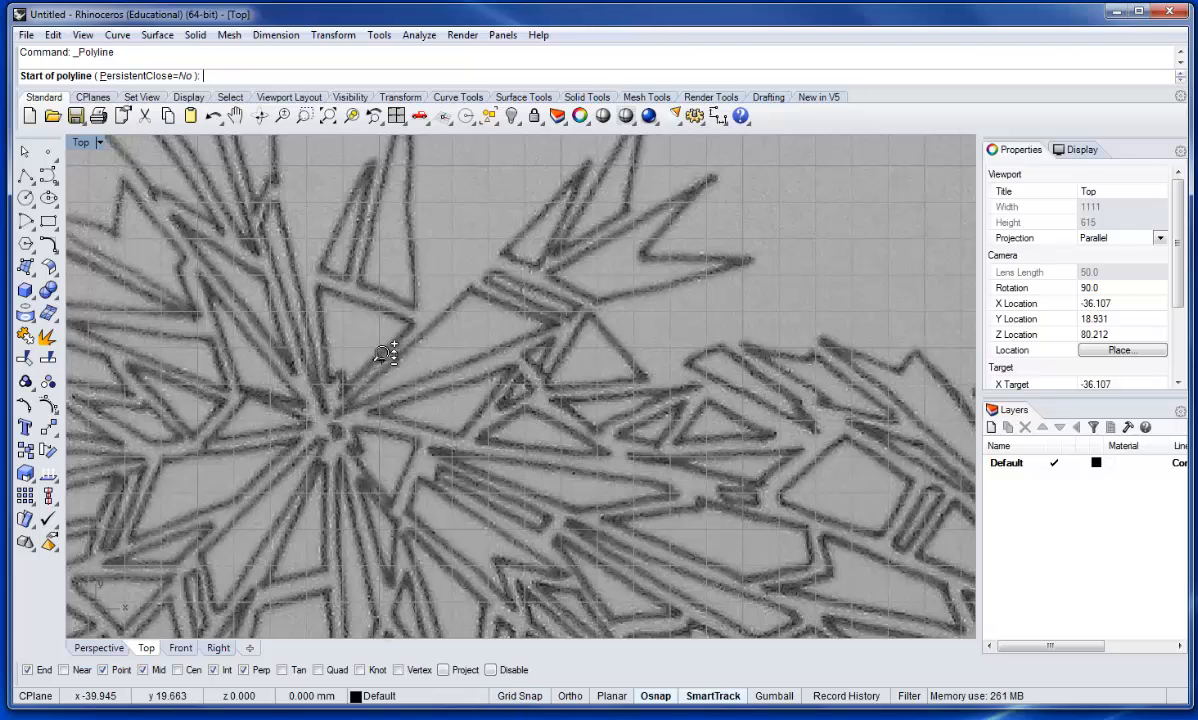
scroll(340, 400, "up", 3)
left_click(318, 437)
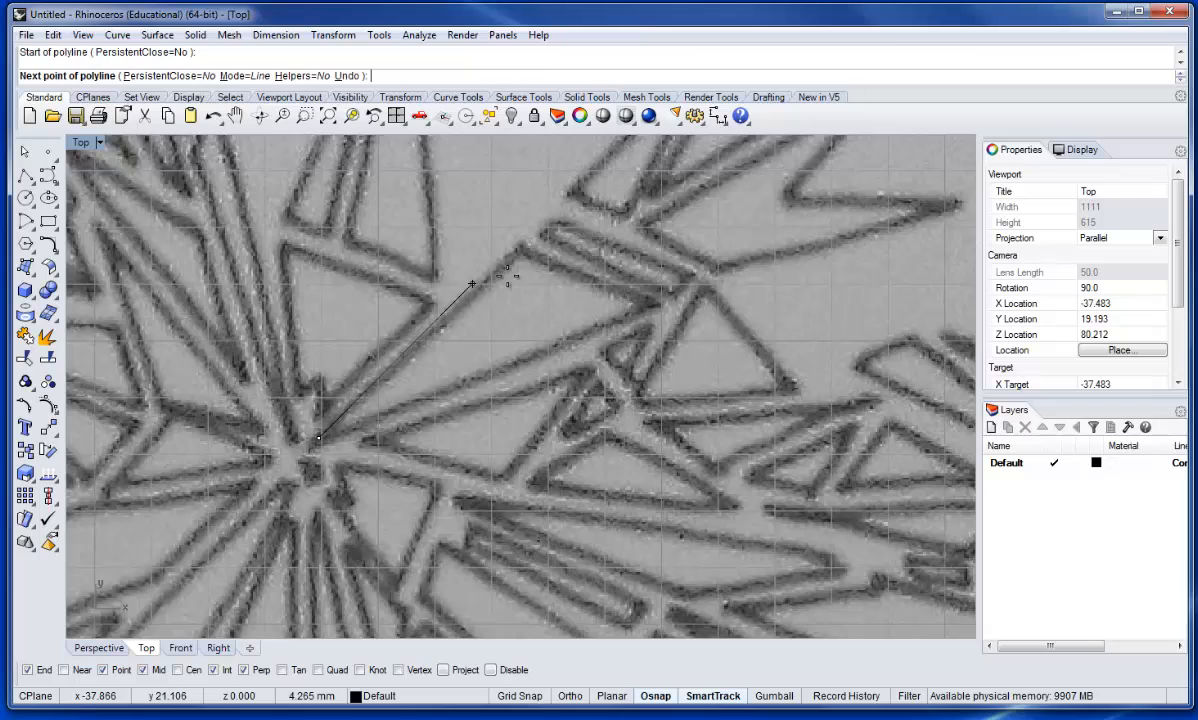
left_click(517, 250)
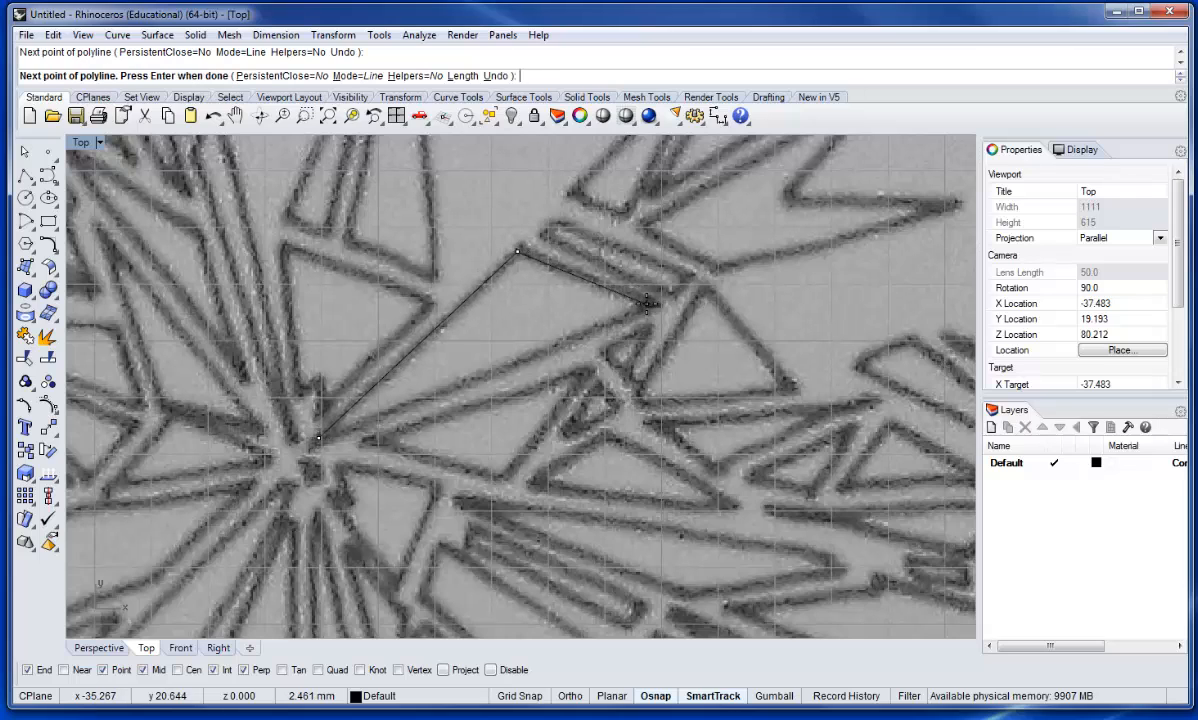
left_click(650, 303)
left_click(316, 442)
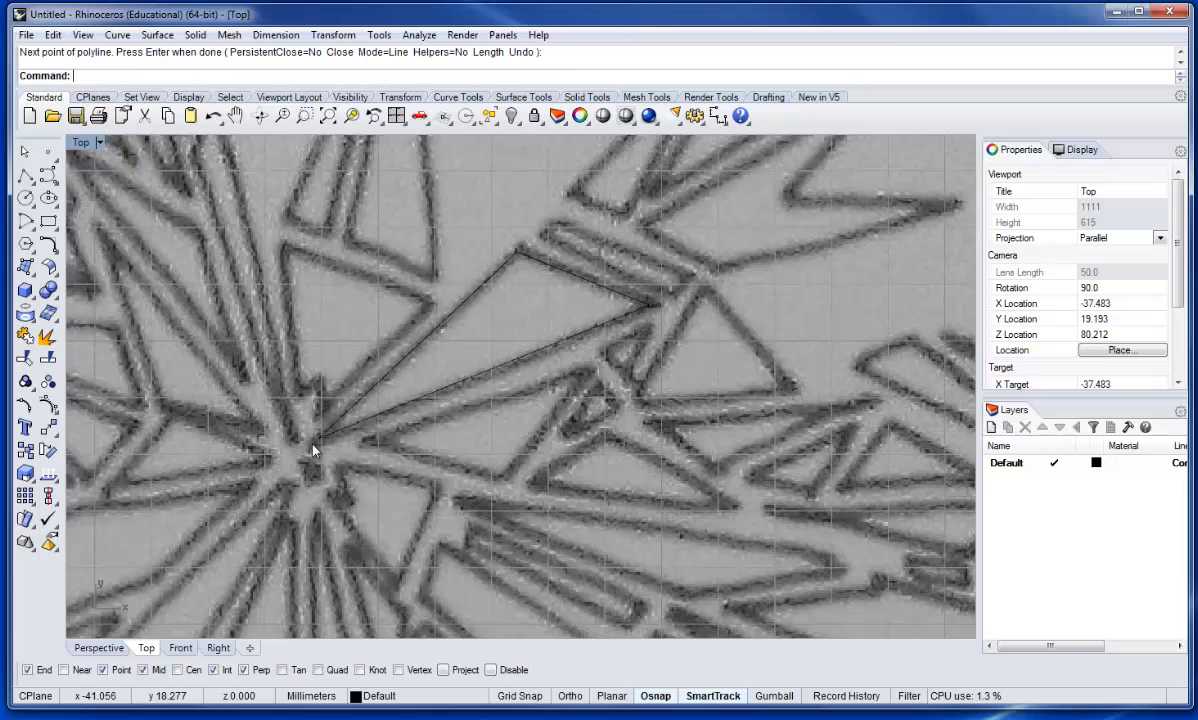
- Trace the narrow four-sided strip just beyond the triangle's outer edge as a second closed polyline
key("Return")
left_click(543, 233)
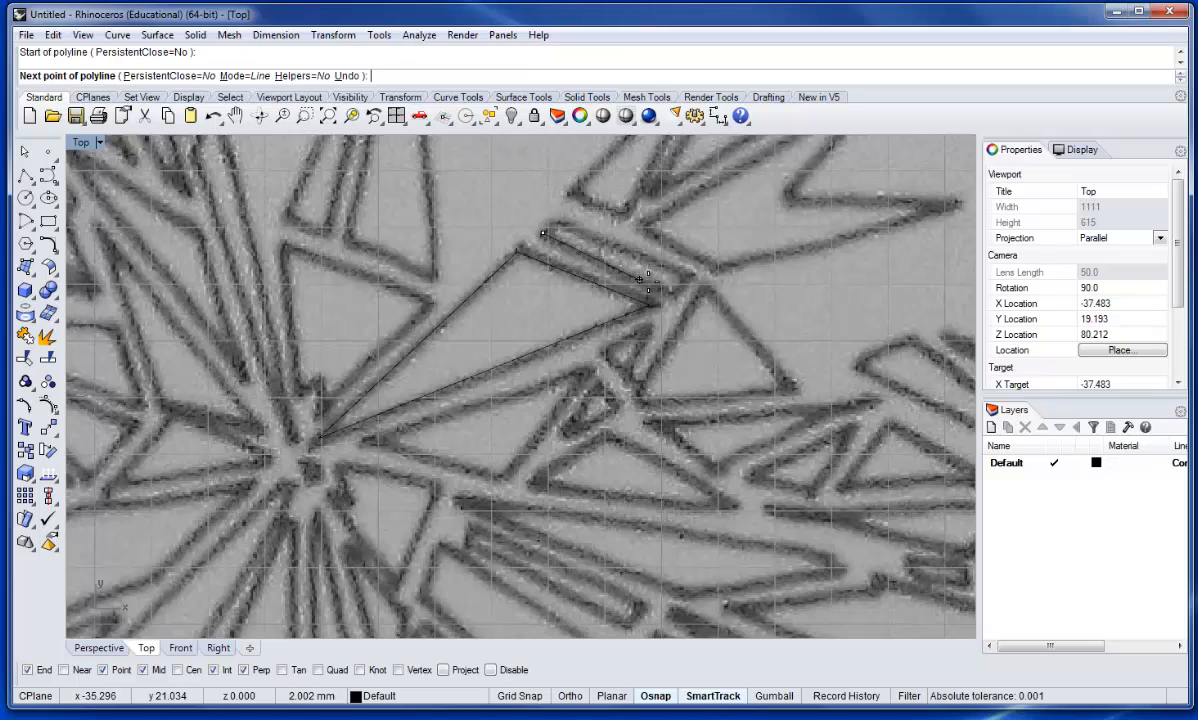
left_click(672, 294)
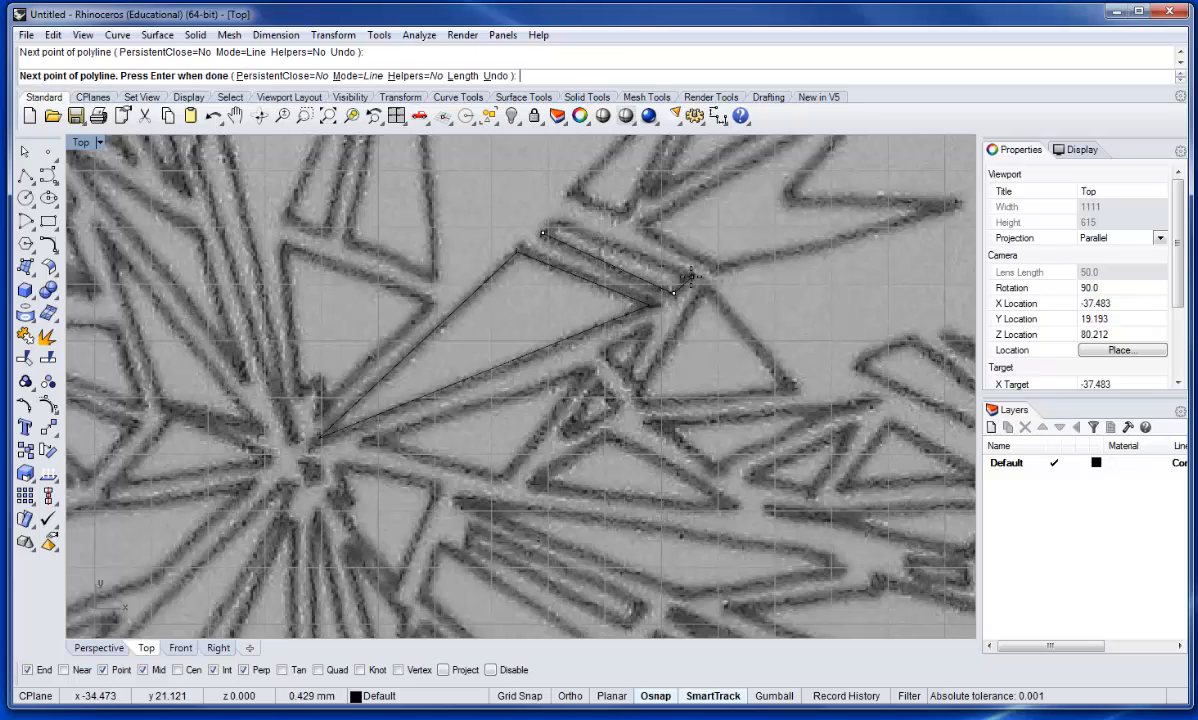
left_click(690, 275)
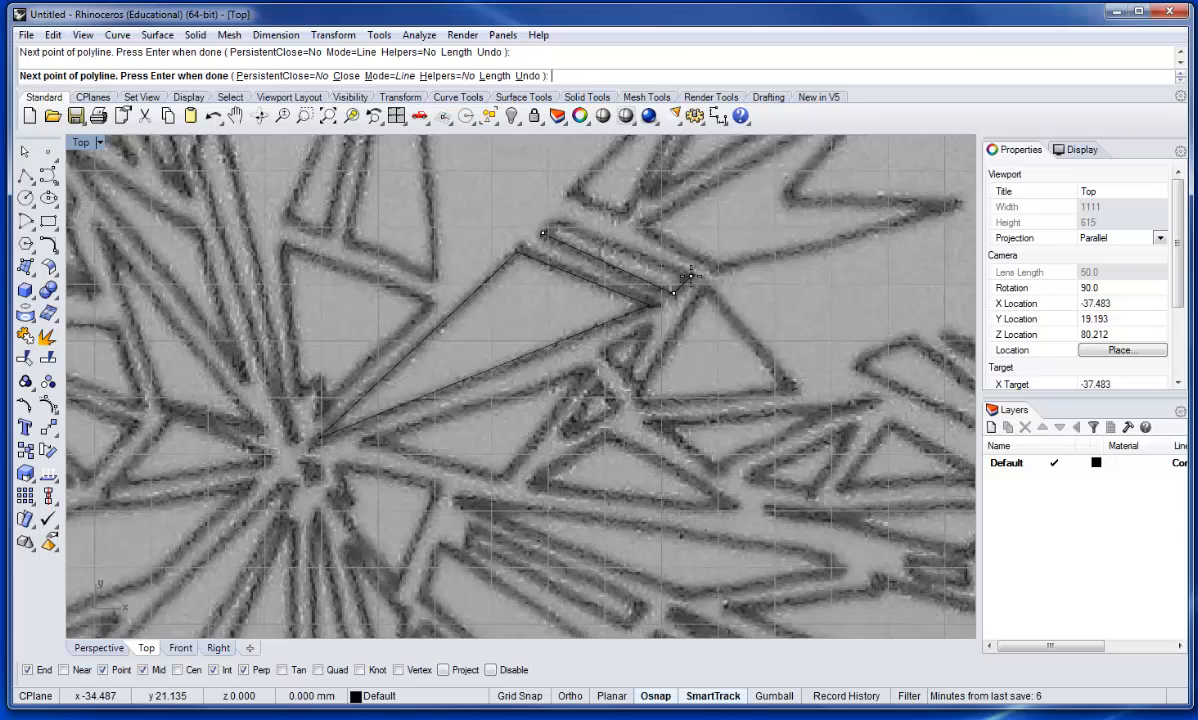
left_click(557, 224)
left_click(543, 233)
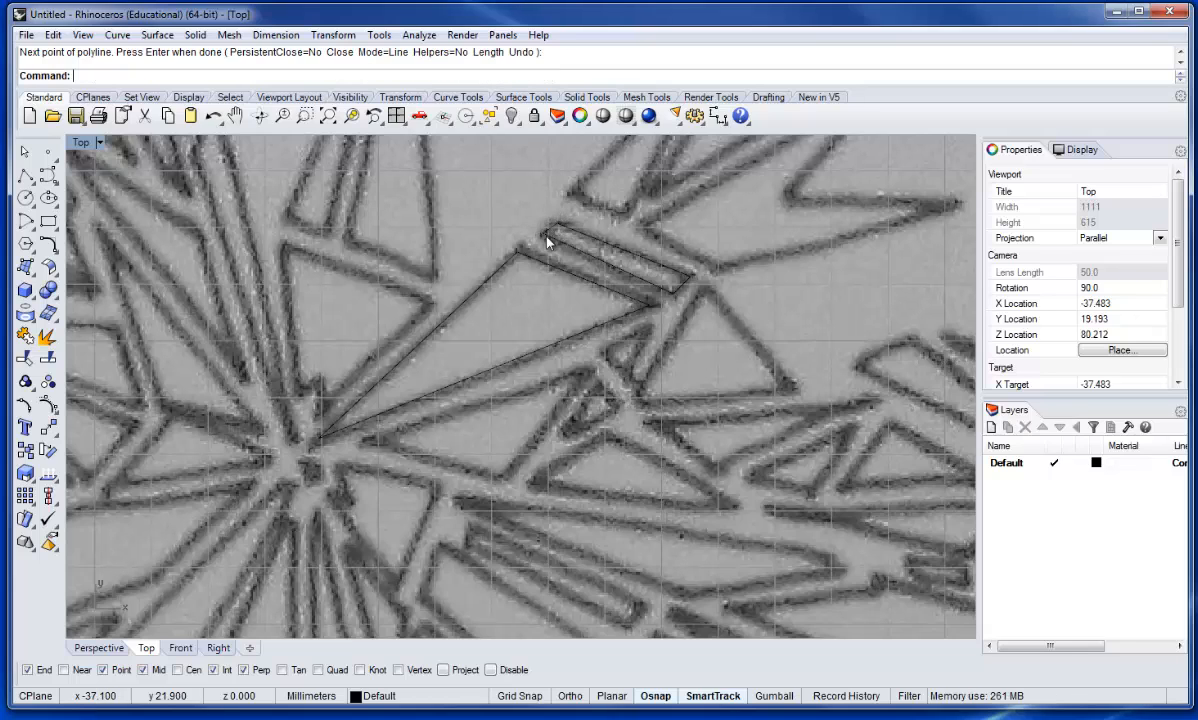
- Select the traced triangle and the narrow strip together to inspect both outlines against the drawing
right_click_drag(587, 265, 520, 337)
left_click(466, 330)
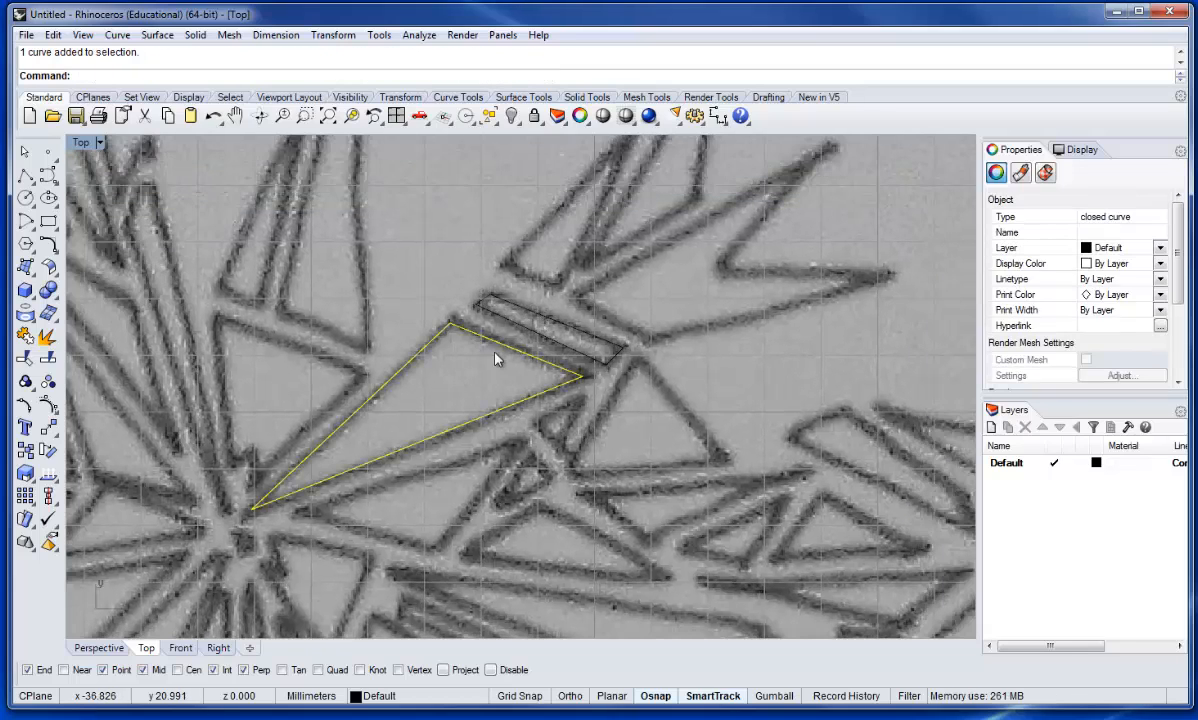
left_click(534, 241)
left_click_drag(534, 241, 380, 365)
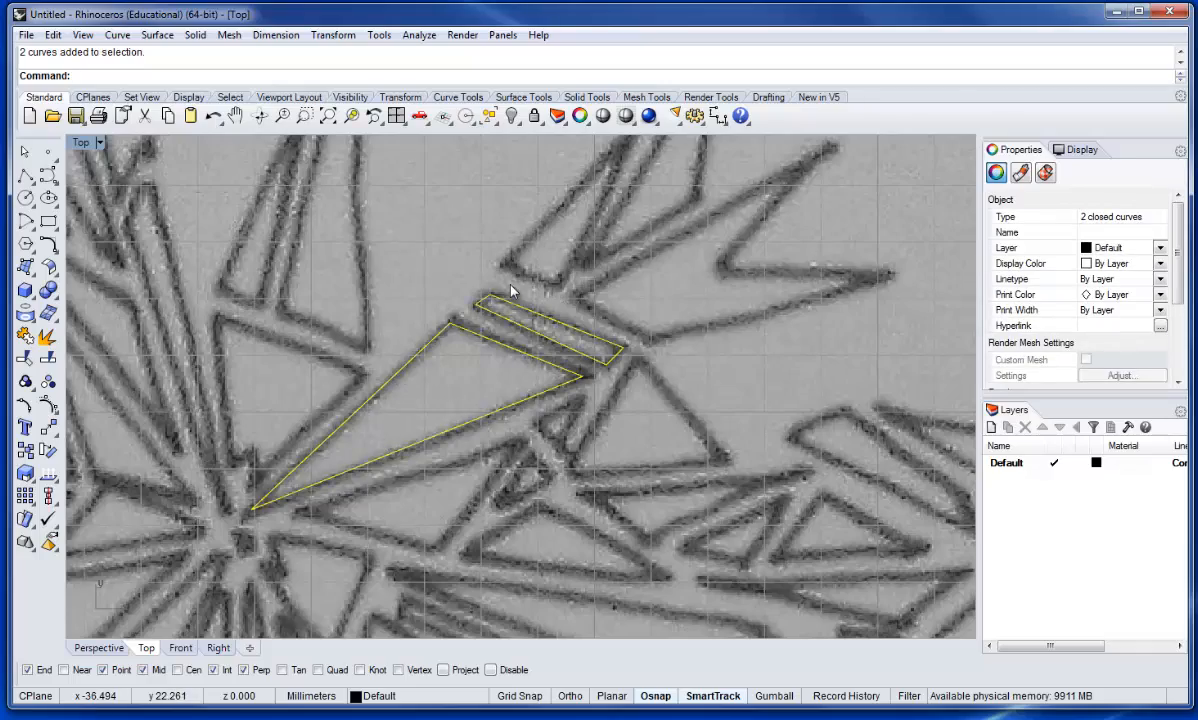
scroll(495, 330, "down", 3)
scroll(512, 333, "up", 5)
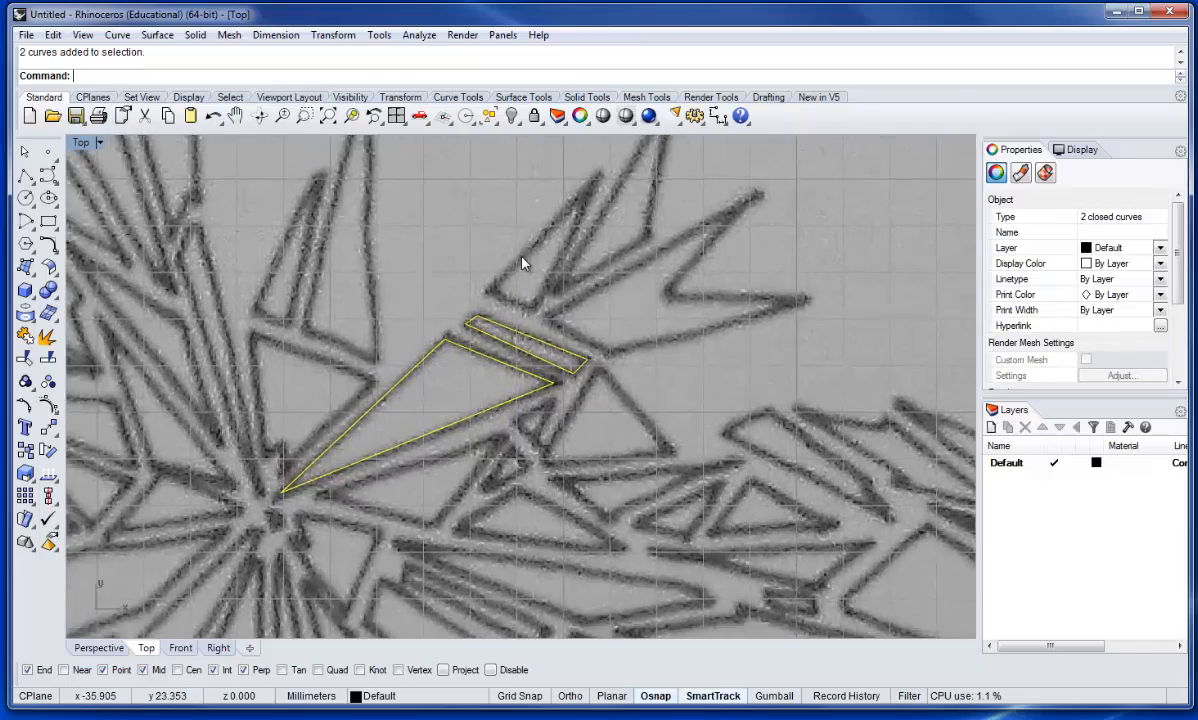
- Trace the small triangular shard just above the narrow strip as a closed polyline and add it to the selection
left_click(25, 174)
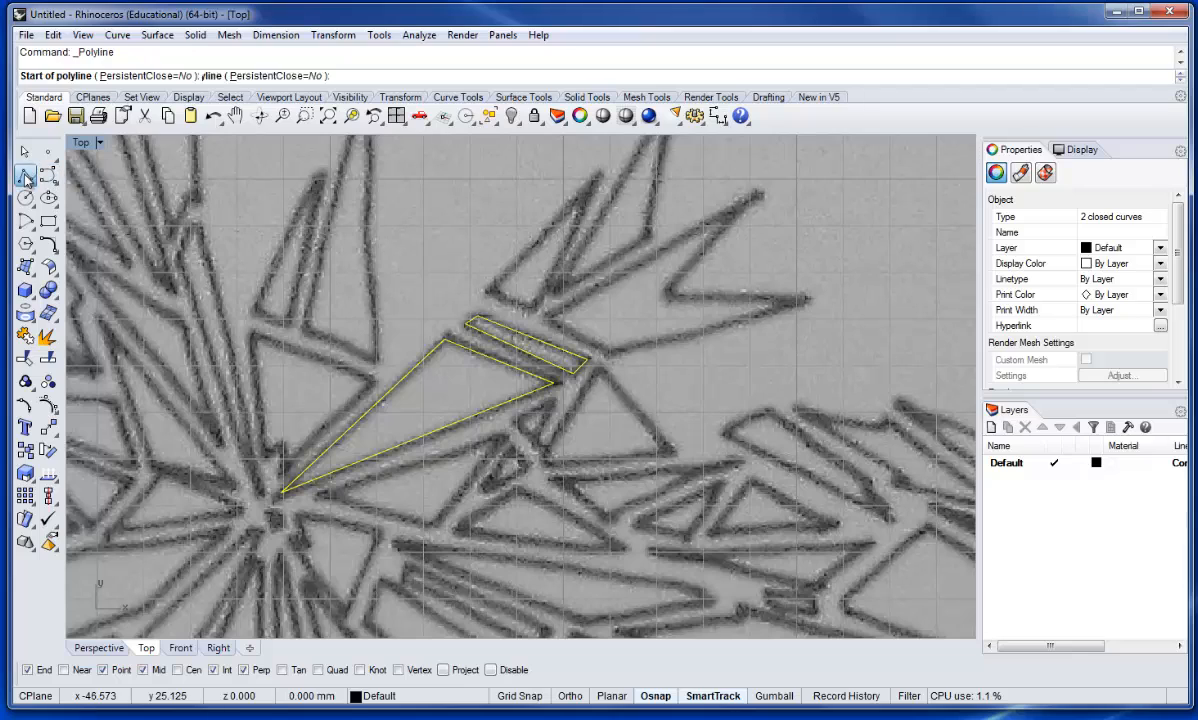
left_click(529, 307)
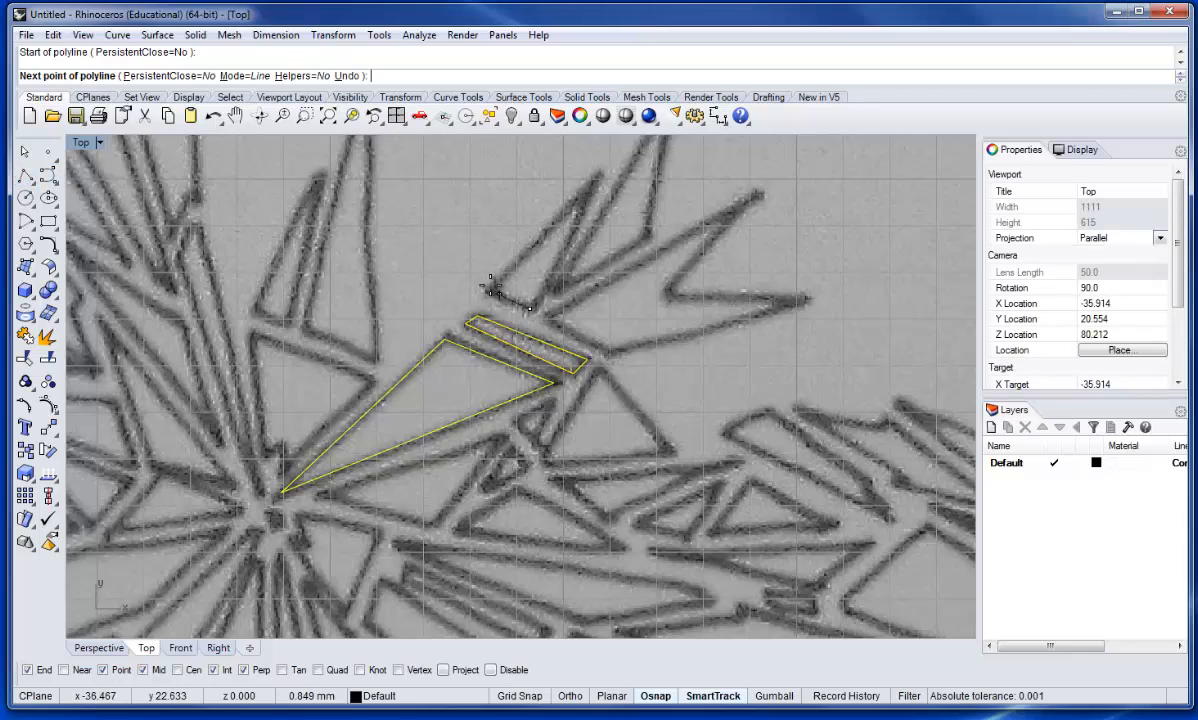
left_click(488, 287)
left_click(598, 177)
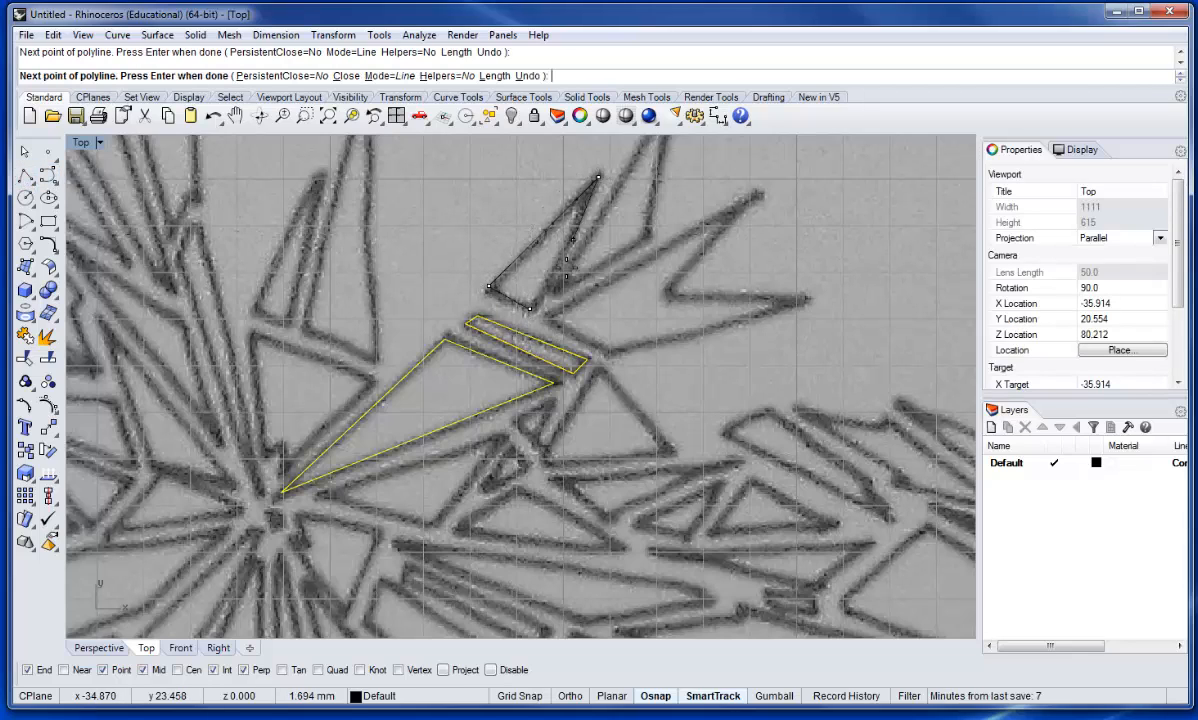
left_click(529, 307)
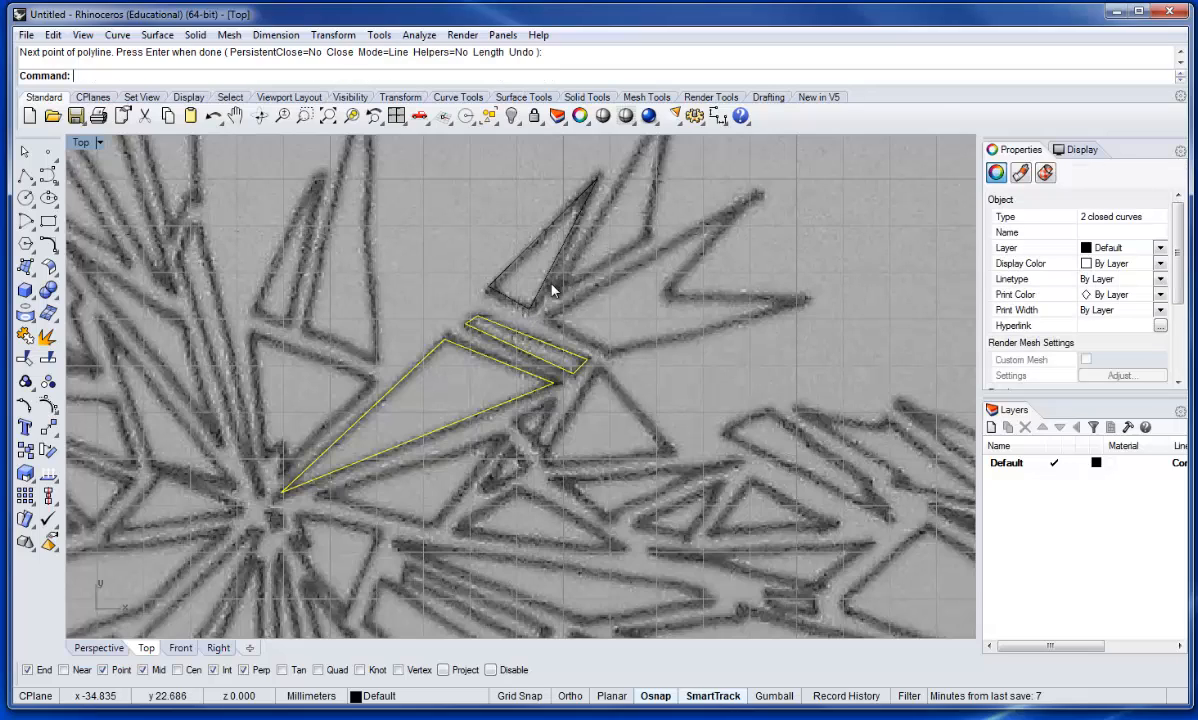
left_click(543, 281, "shift")
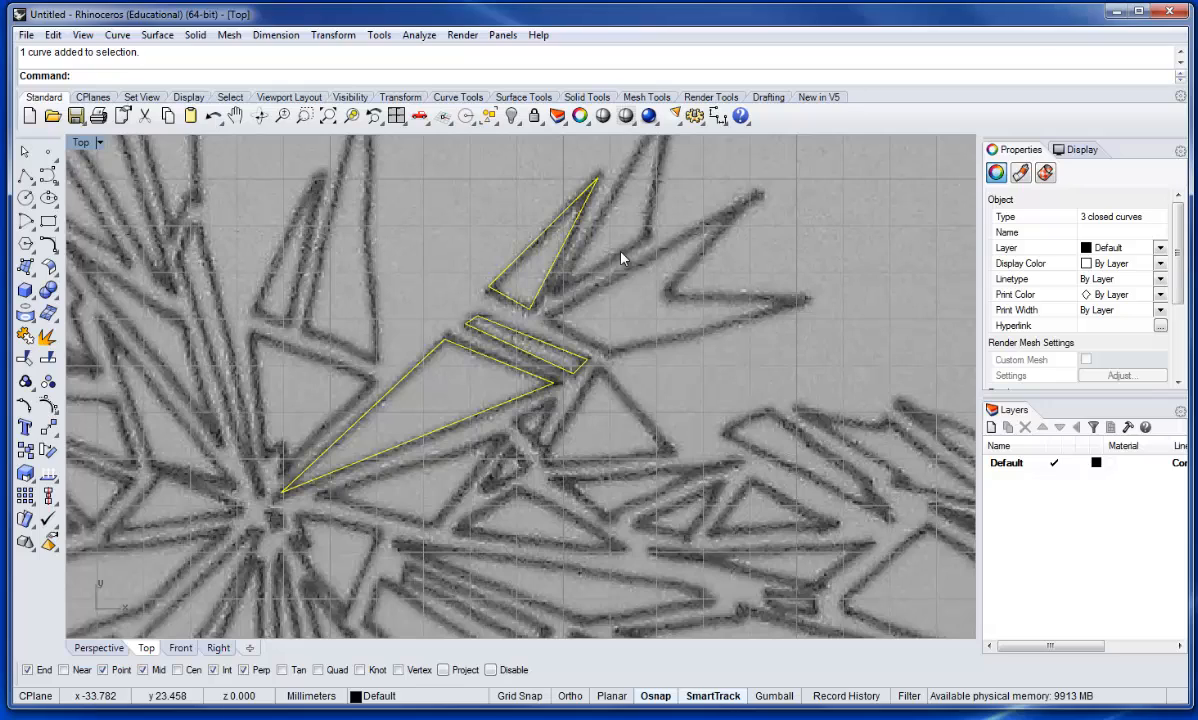
- Trace the two-pointed forked shard to the right of the small triangle as a closed five-corner polyline
key("Return")
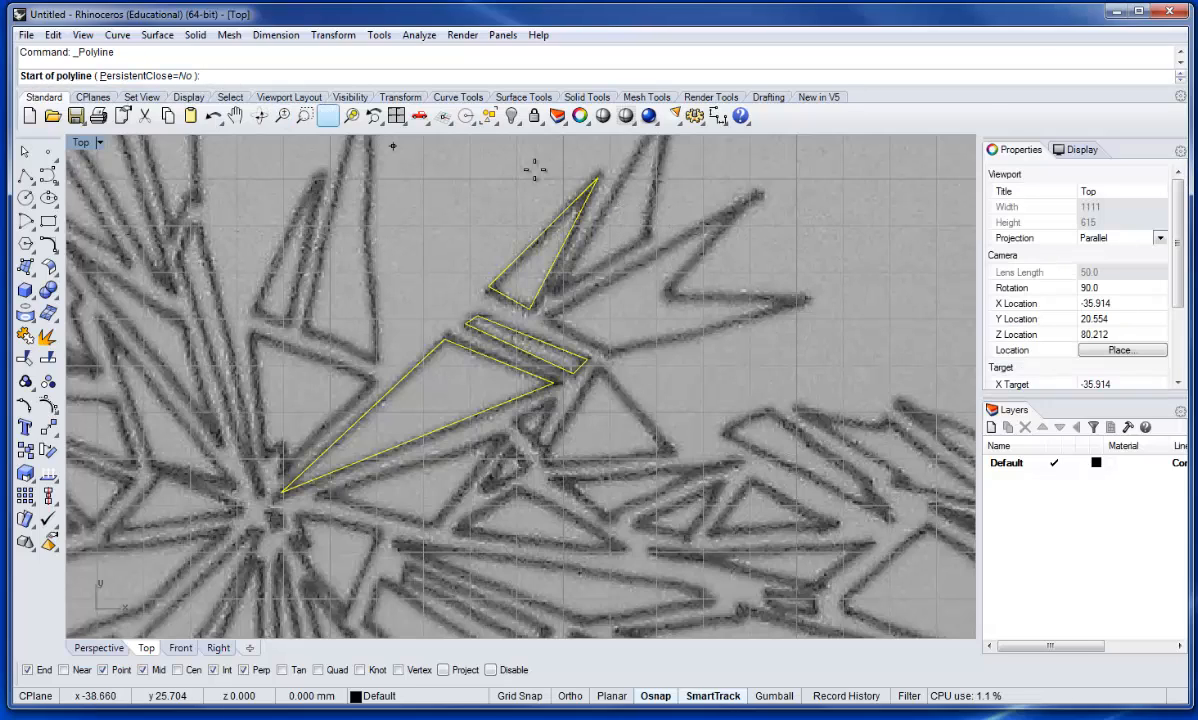
left_click(515, 298)
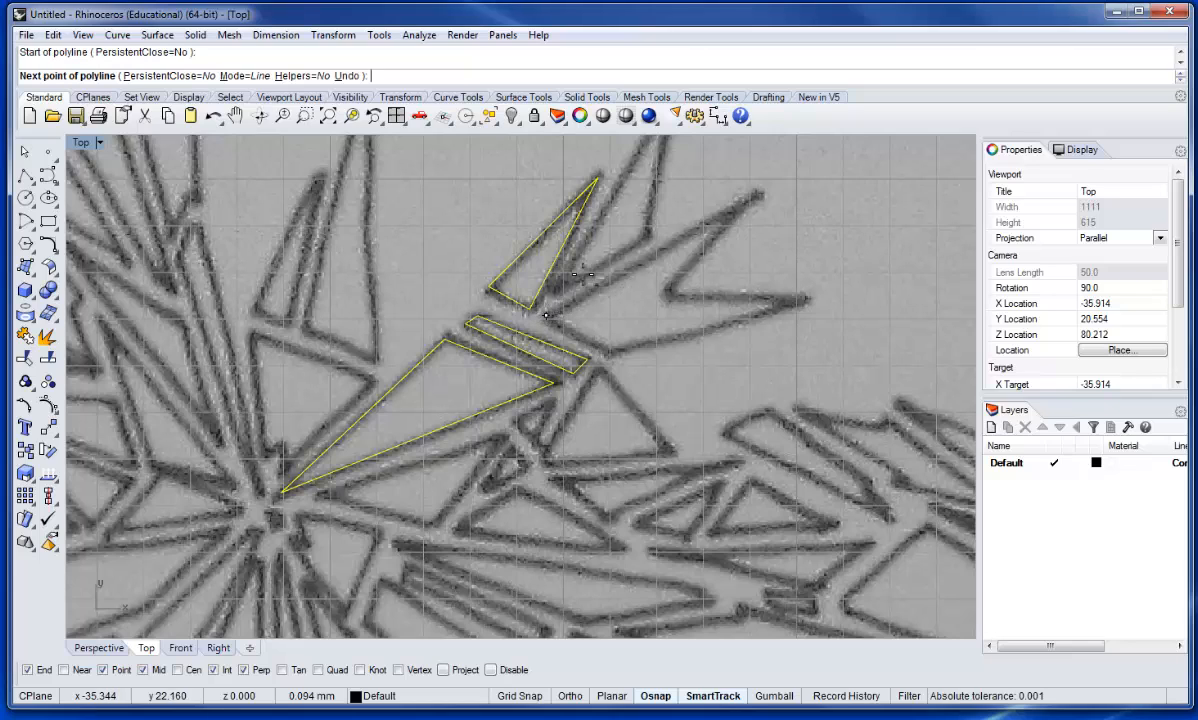
left_click(757, 195)
left_click(668, 292)
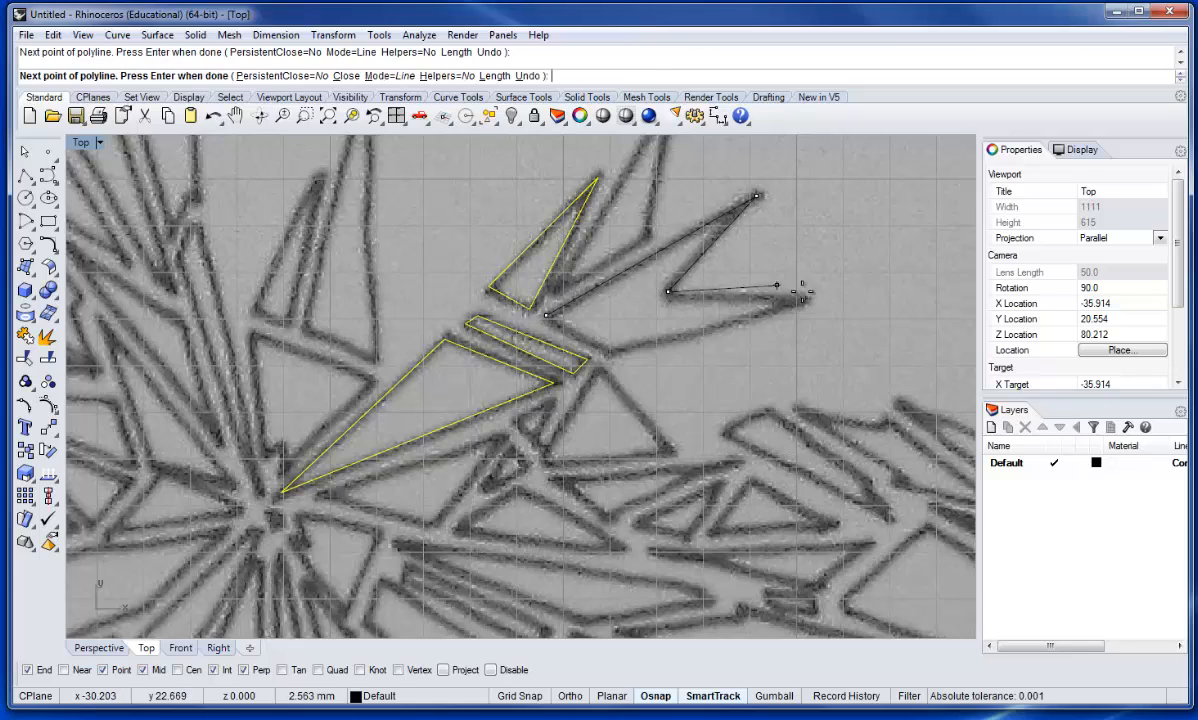
left_click(806, 297)
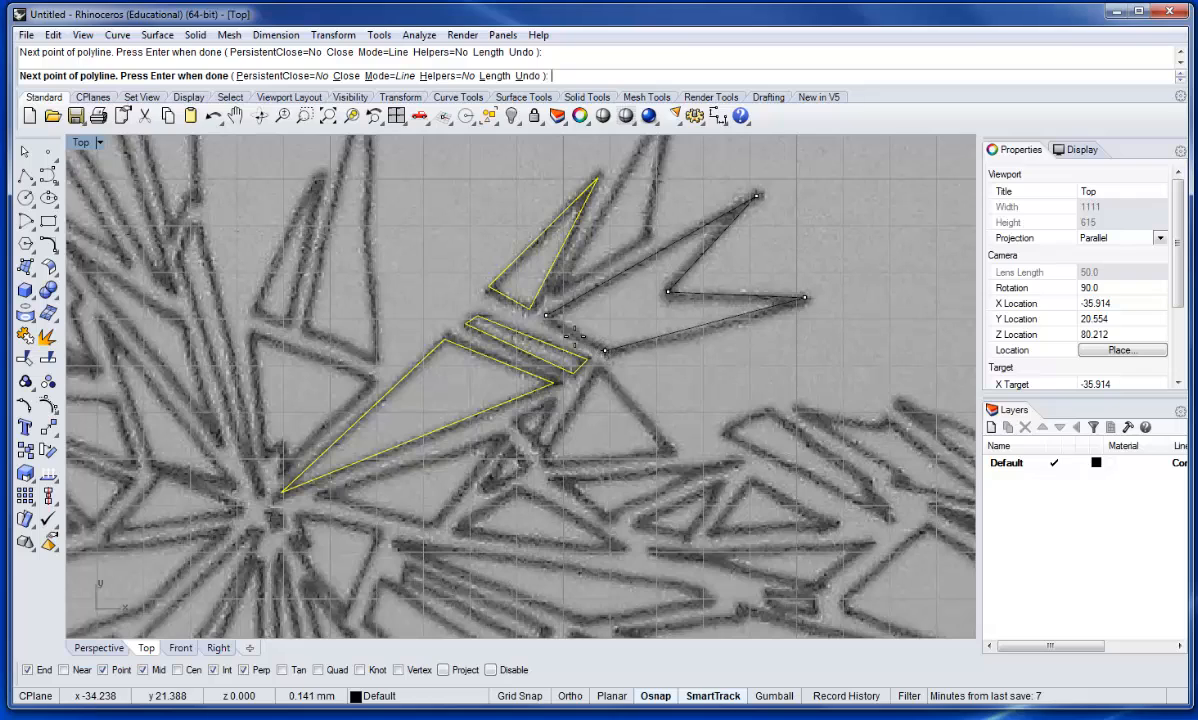
left_click(546, 315)
- Trace the tall pointed shard between the small triangle and the forked shard as a closed polyline
right_click(594, 246)
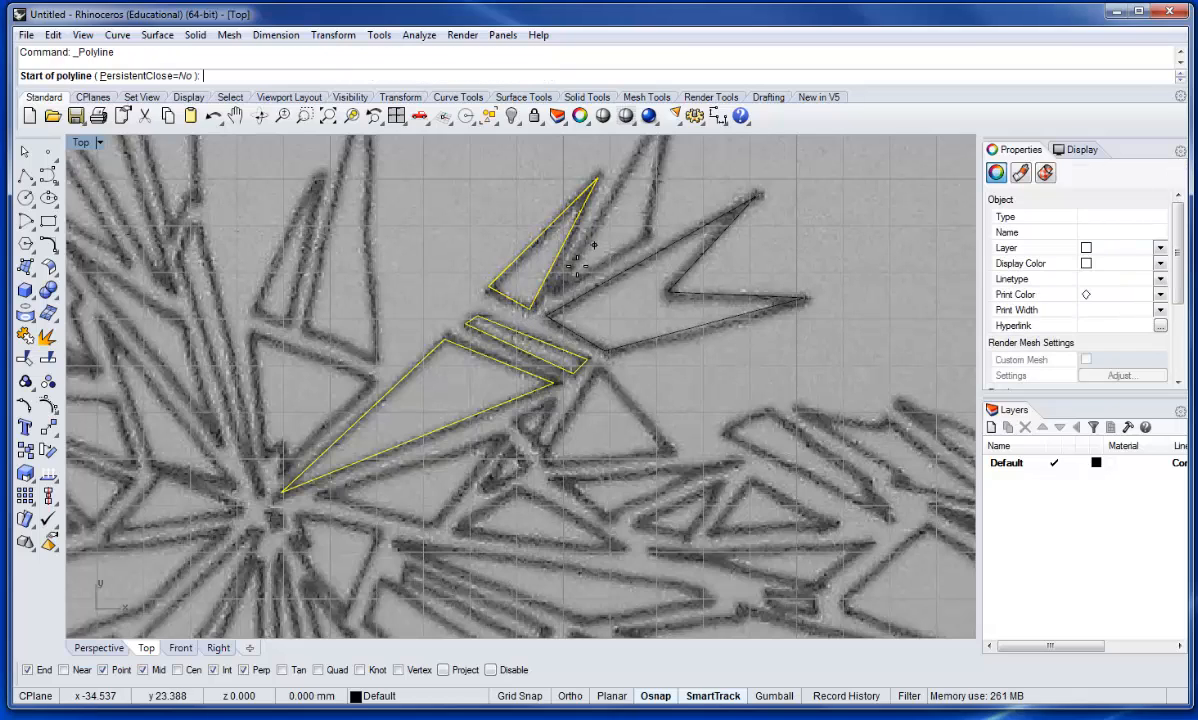
left_click(559, 289)
left_click(648, 233)
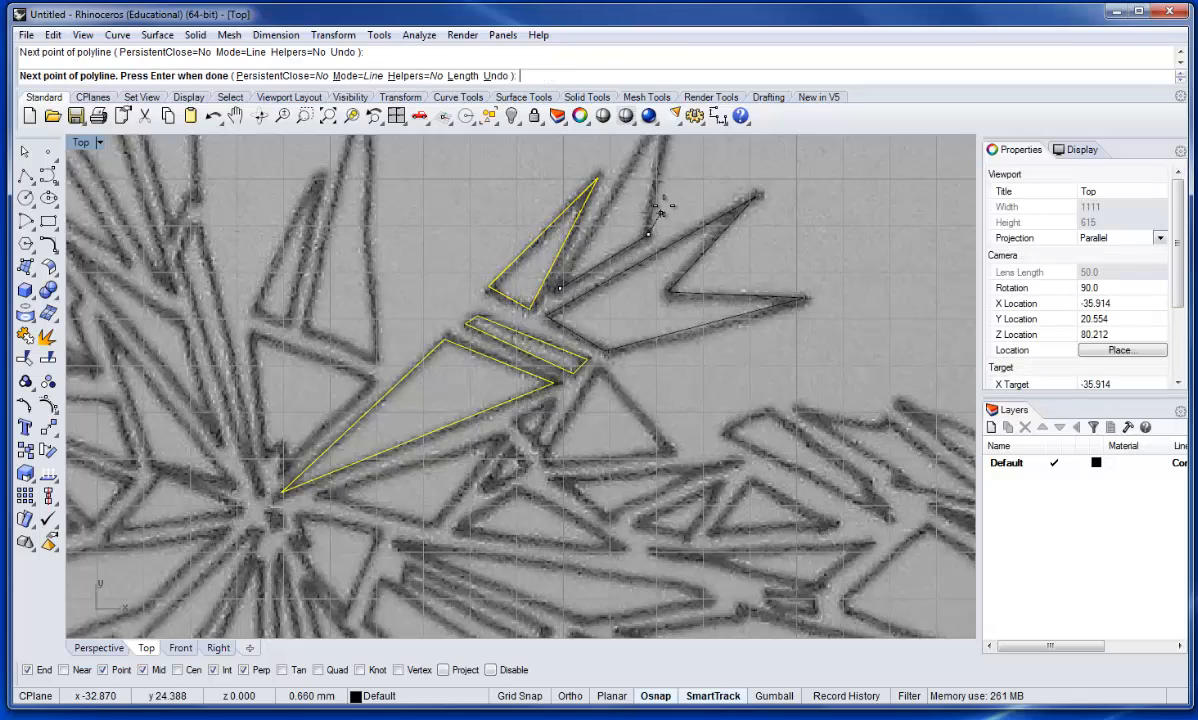
right_click_drag(660, 207, 583, 316)
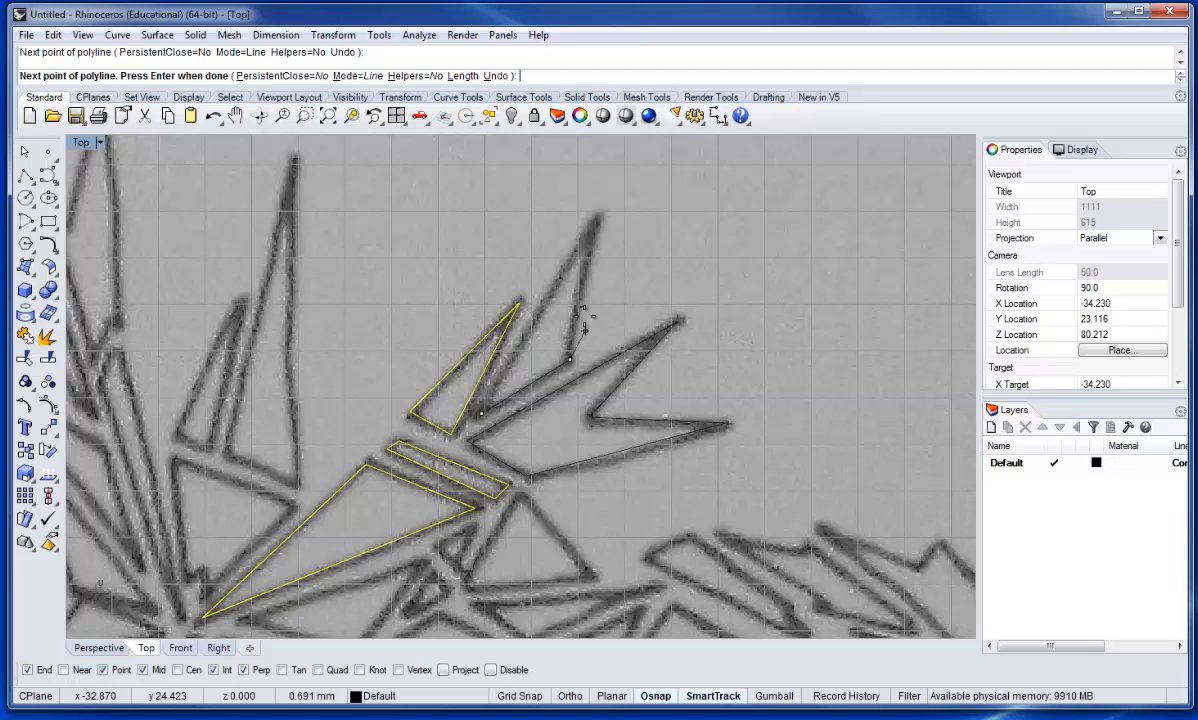
left_click(594, 218)
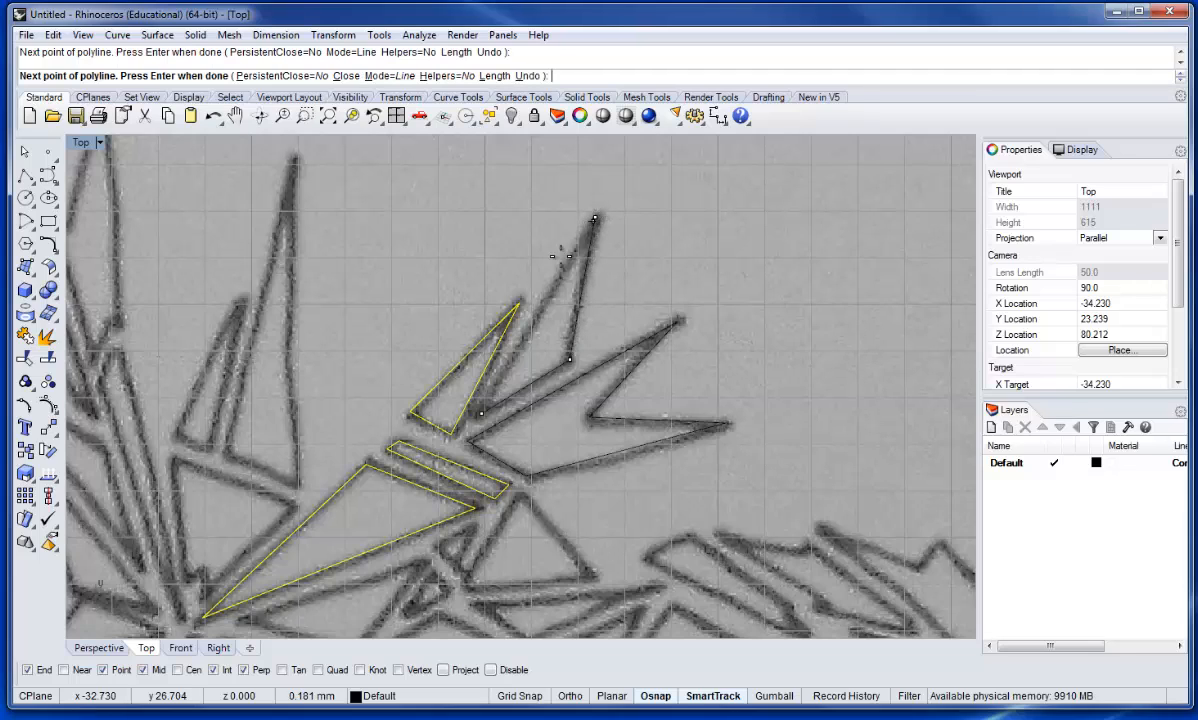
left_click(478, 411)
- Add the forked and tall shard outlines to the selection and inspect all the tracings against the whole drawing
scroll(630, 250, "down", 2)
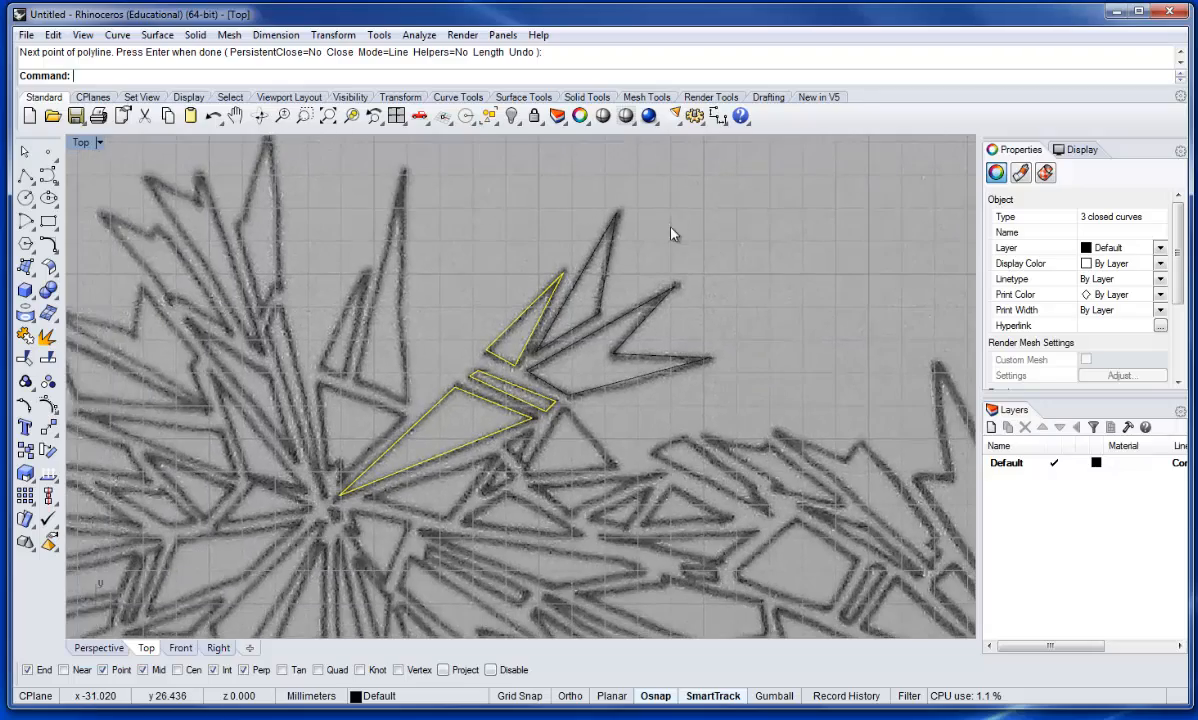
left_click_drag(732, 187, 508, 372, "shift")
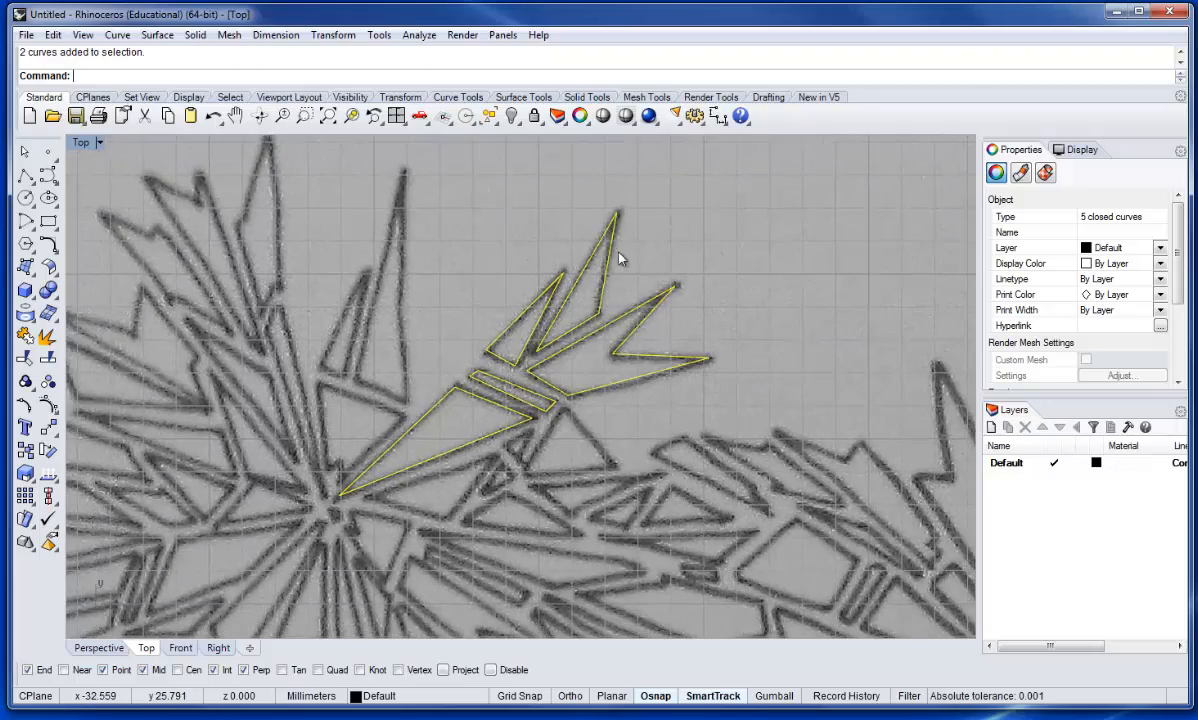
scroll(617, 253, "down", 6)
scroll(605, 316, "down", 7)
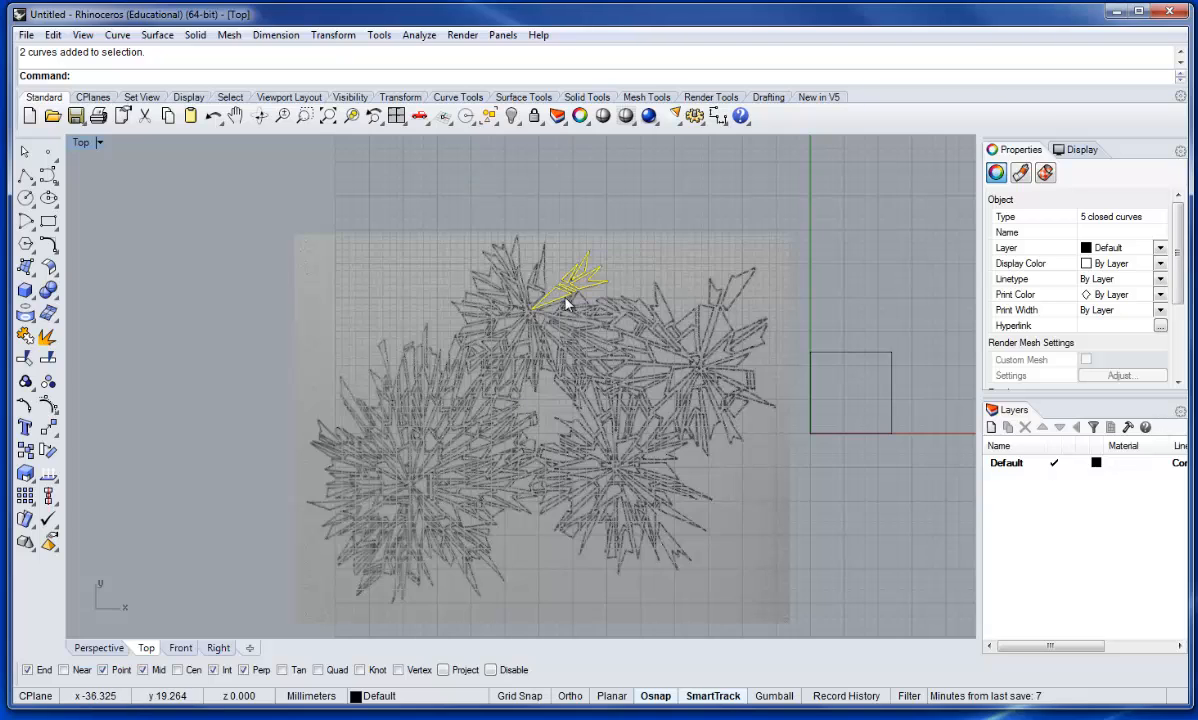
- Draw a wavy open degree-3 control point curve with five points over the drawing's upper-left area
scroll(555, 268, "up", 3)
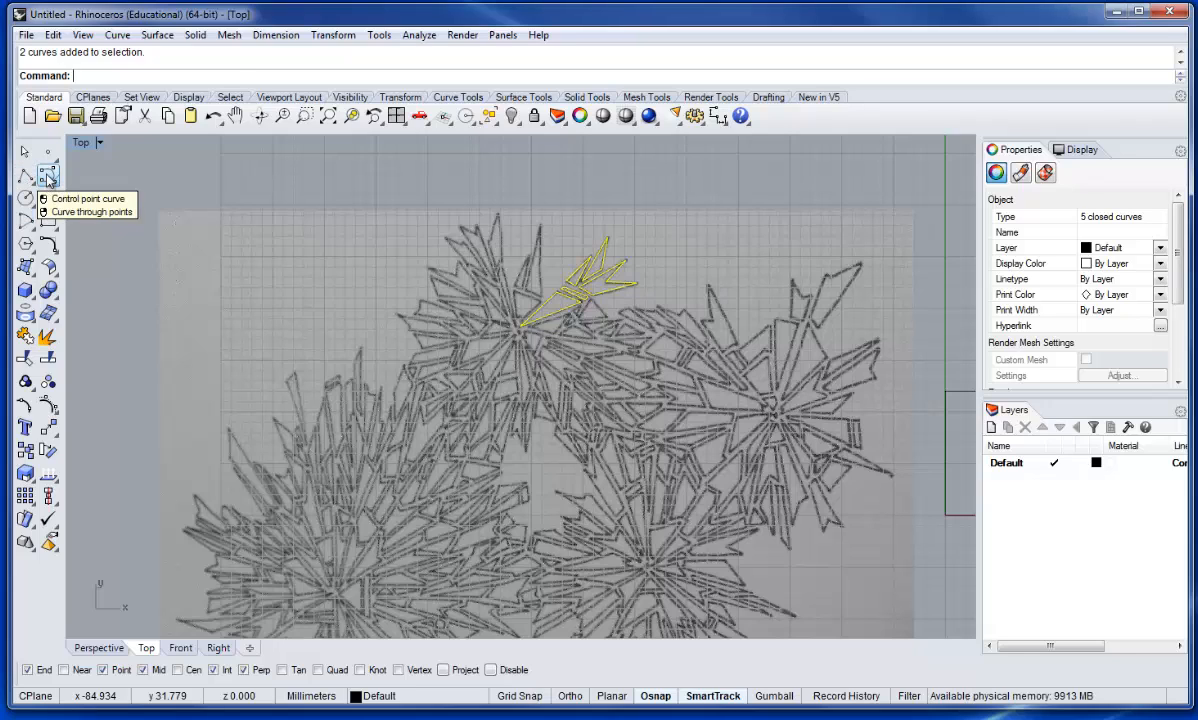
left_click(47, 178)
left_click(307, 431)
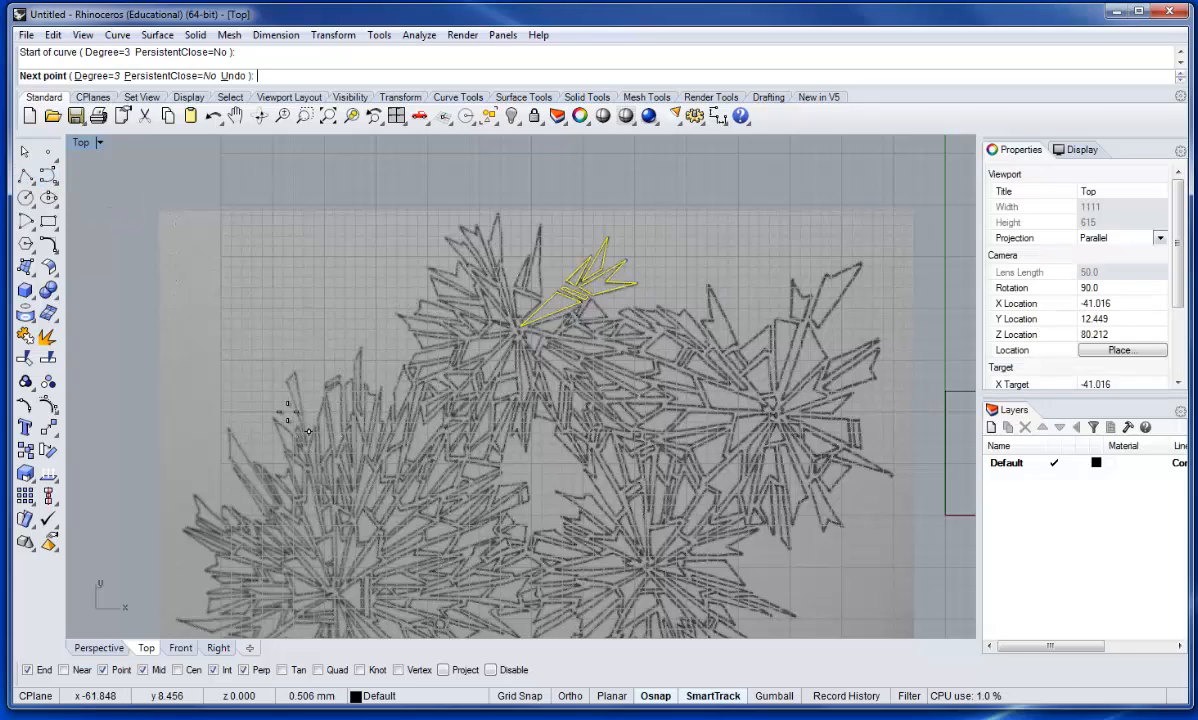
left_click(212, 341)
left_click(453, 309)
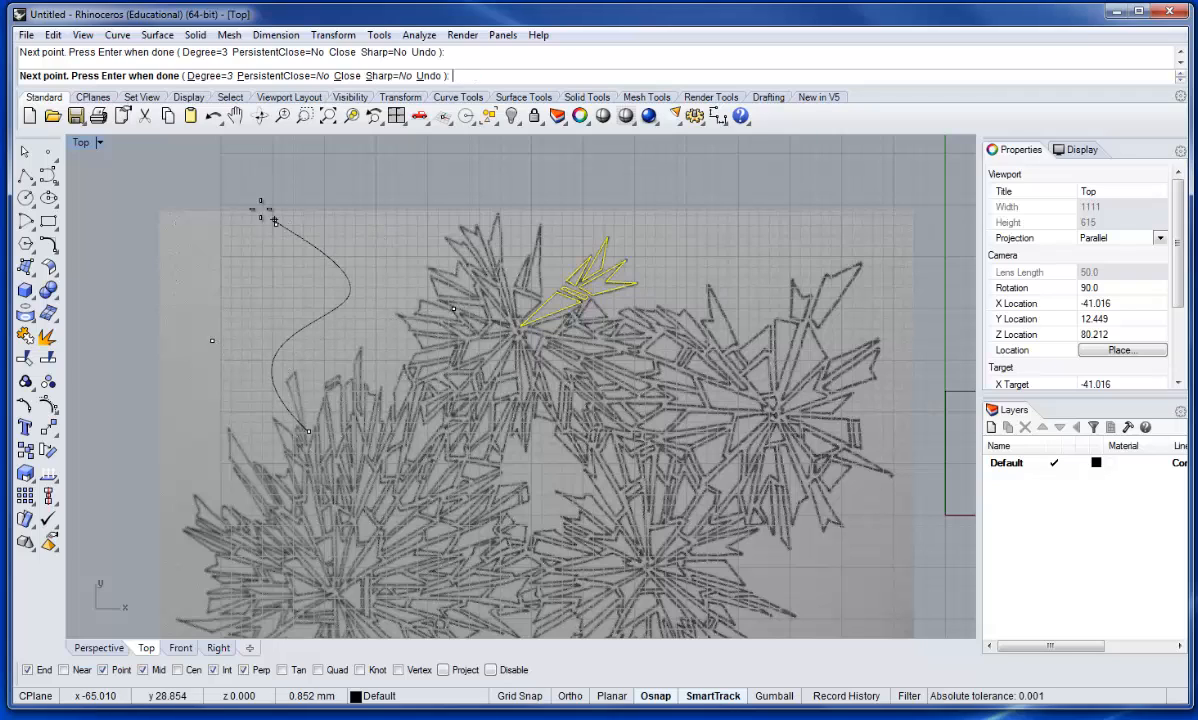
left_click(214, 184)
left_click(382, 181)
key("Return")
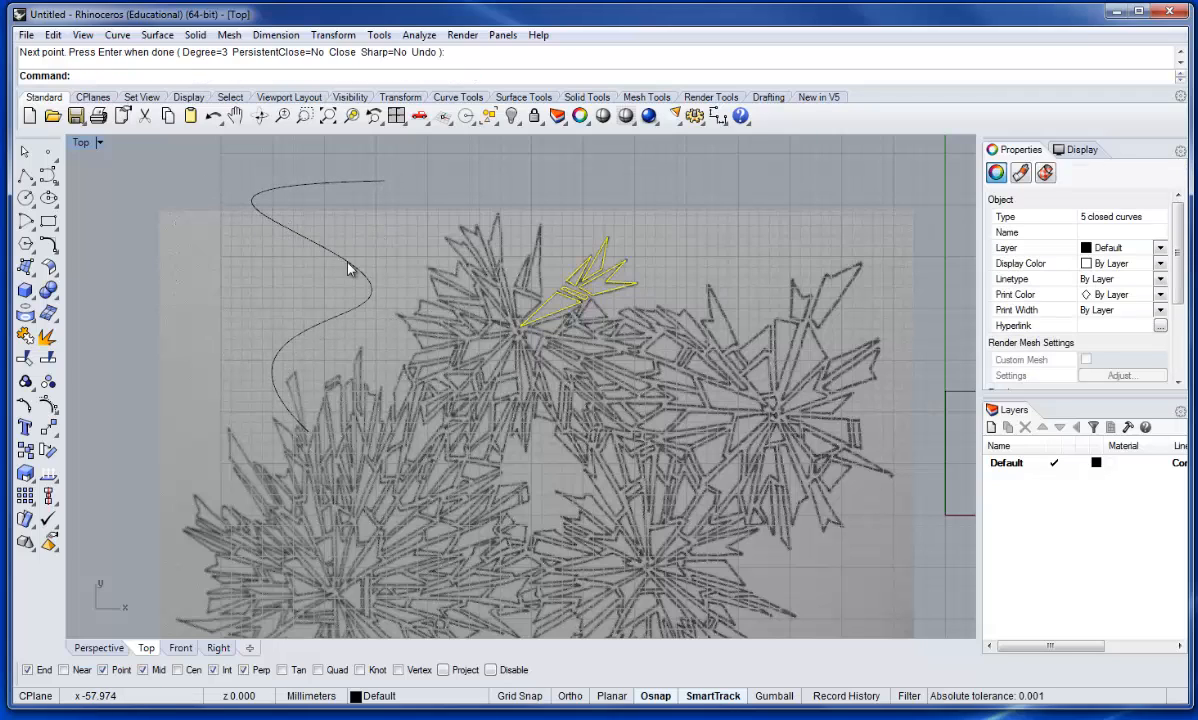
- Delete the wavy trial curve along with the rest of the selection while leaving the traced shards in place
left_click(325, 245)
left_click_drag(350, 275, 354, 316)
key("Delete")
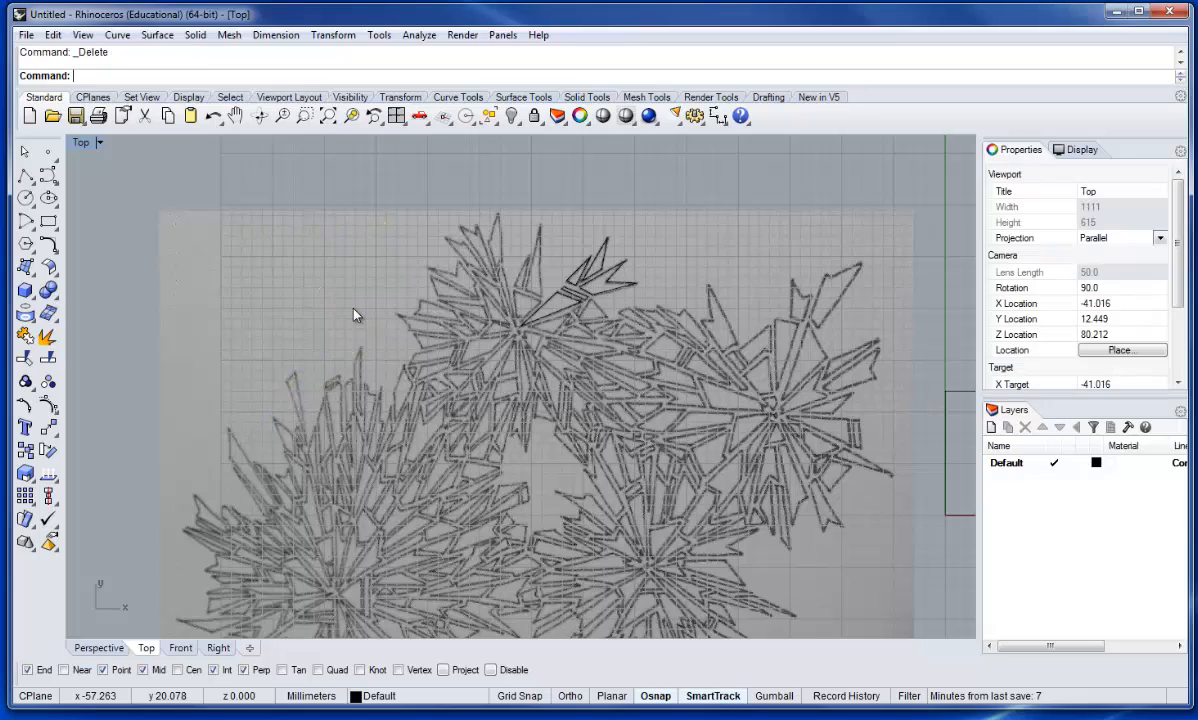
left_click(46, 177)
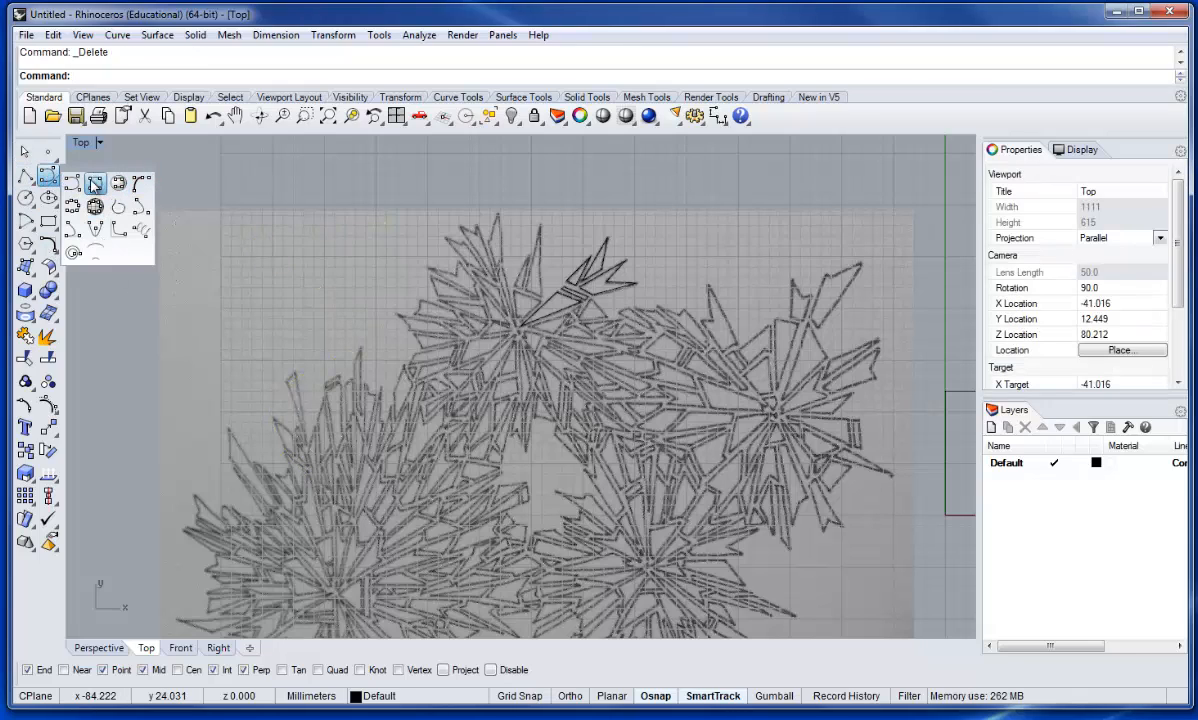
left_click(72, 186)
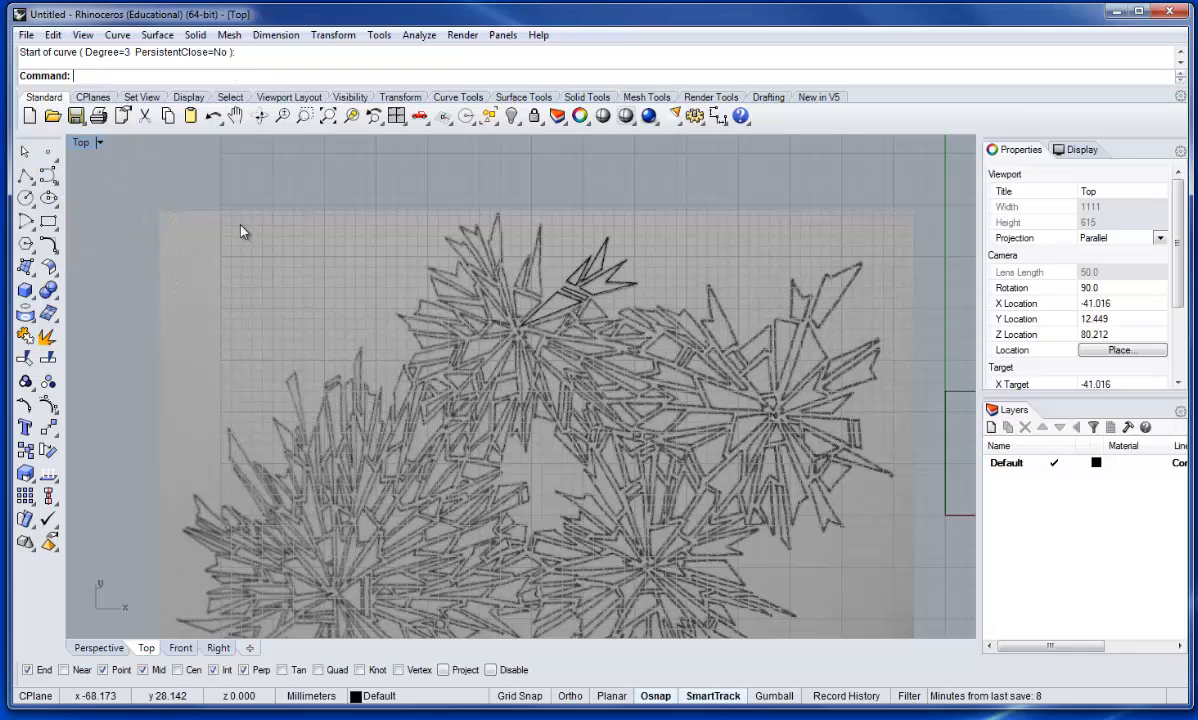
right_click(50, 178)
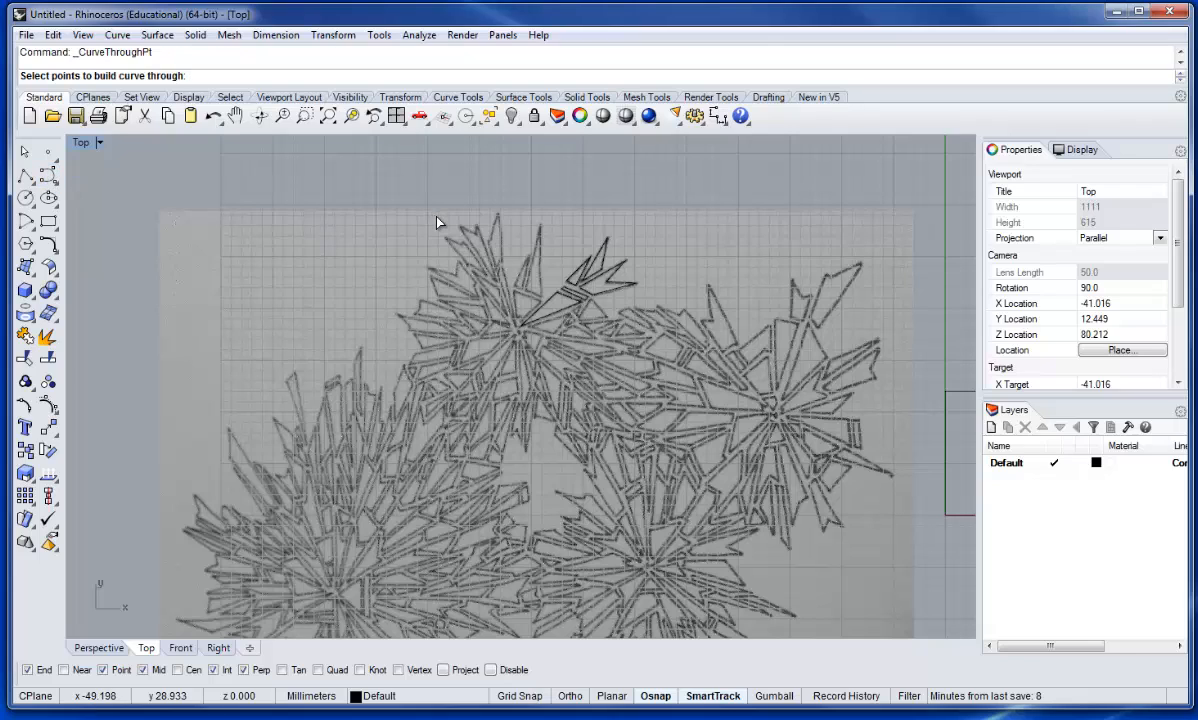
- Place four point objects in a descending row from above the top flower to the upper left of the large flower
left_click(48, 151)
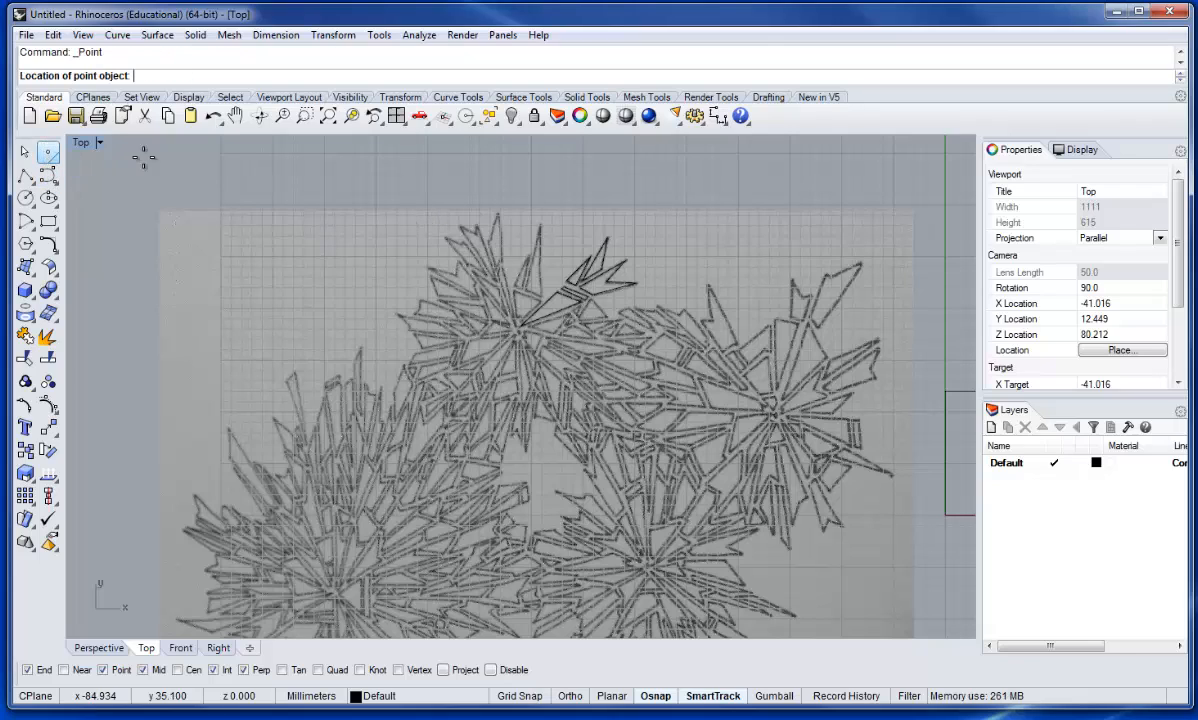
left_click(426, 222)
key("Return")
left_click(386, 341)
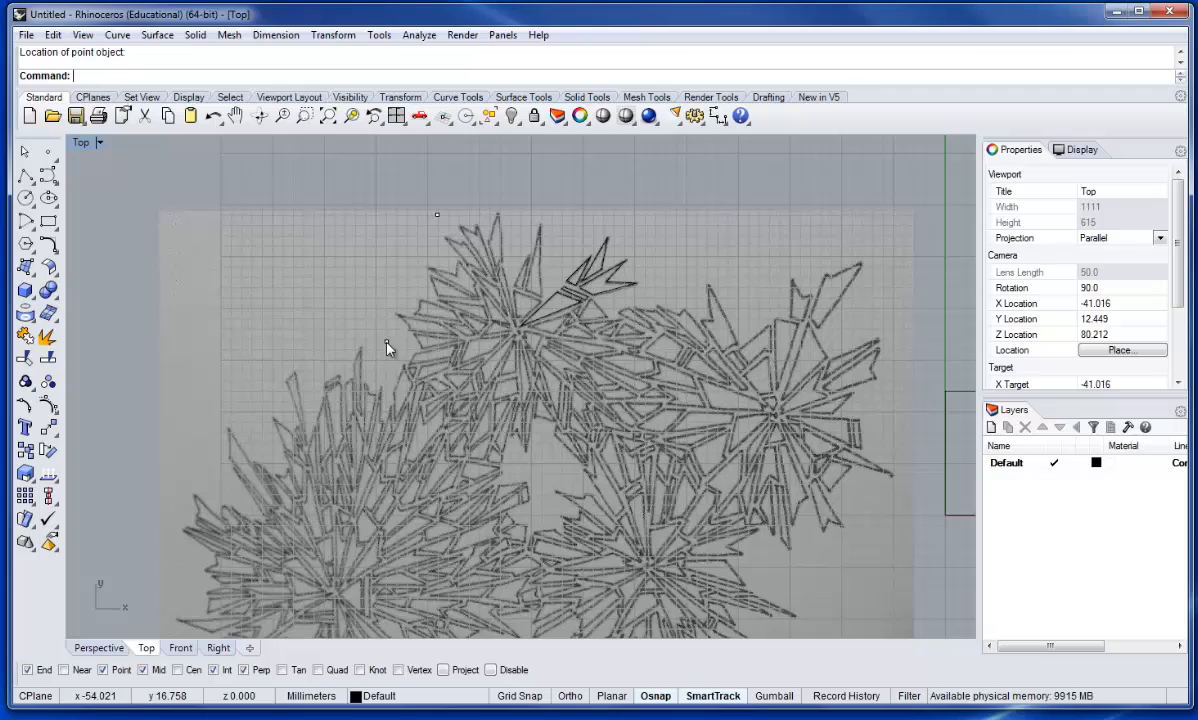
key("Return")
left_click(268, 363)
key("Return")
left_click(210, 449)
- Try to build an open interpolated degree-3 curve with uniform knots through the four point objects
right_click(48, 175)
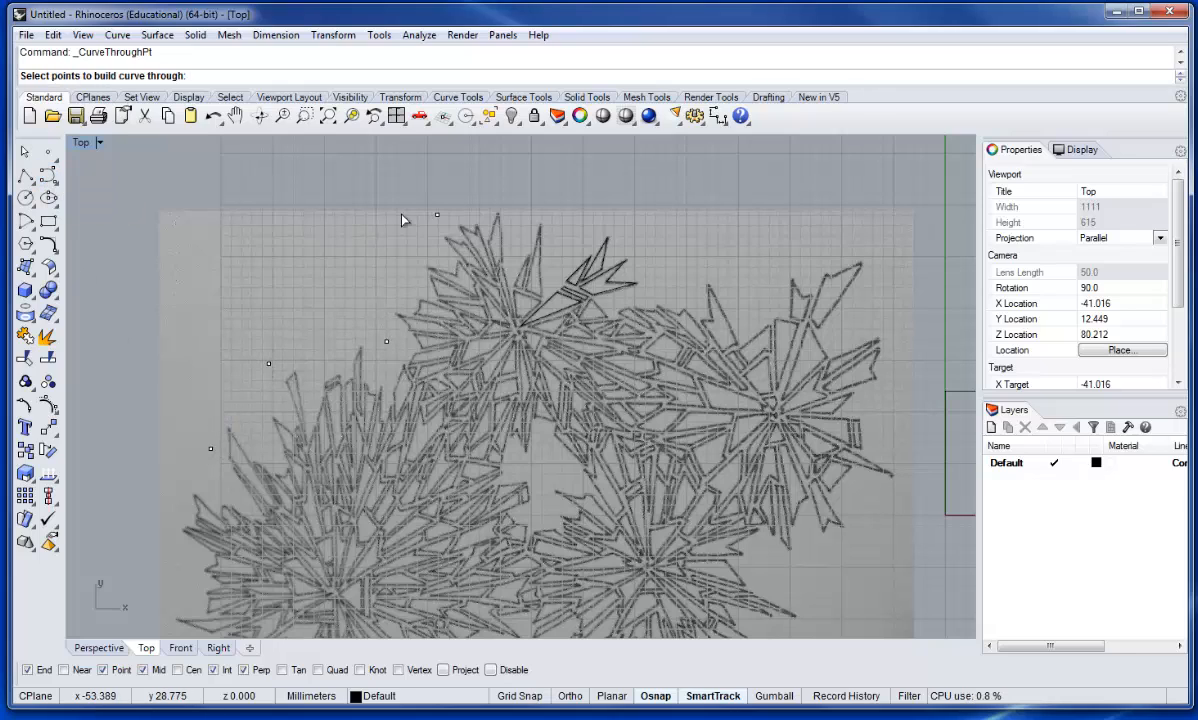
left_click(437, 216)
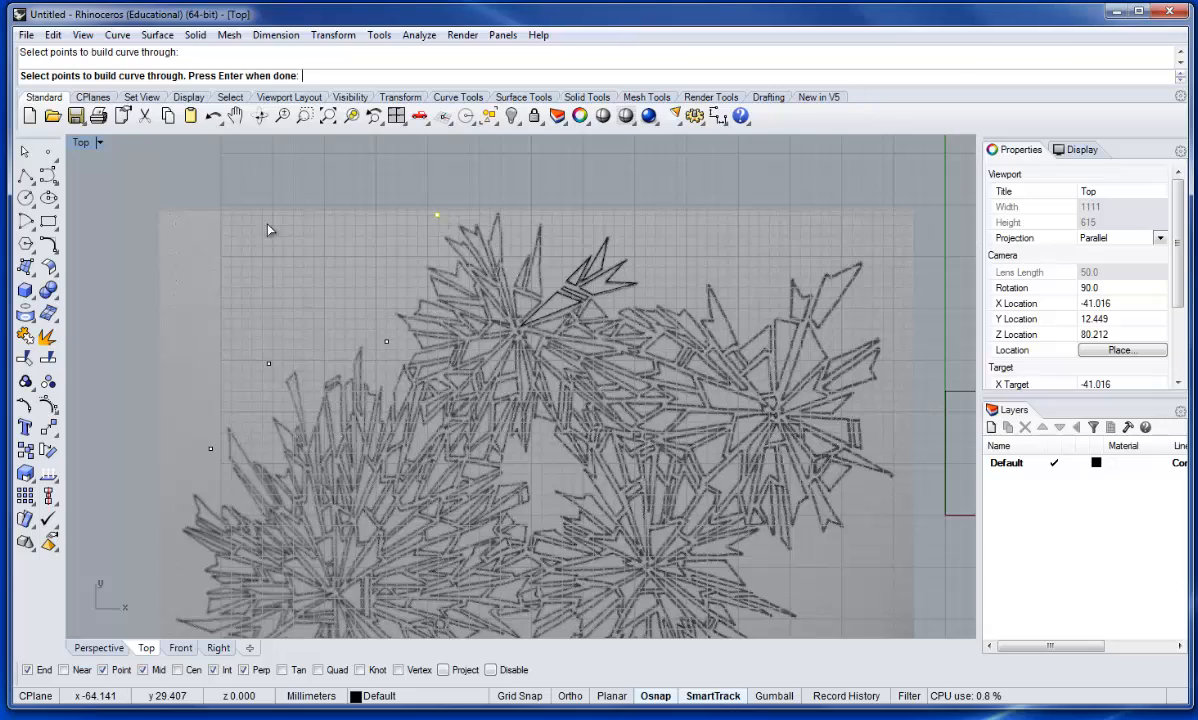
left_click(387, 343)
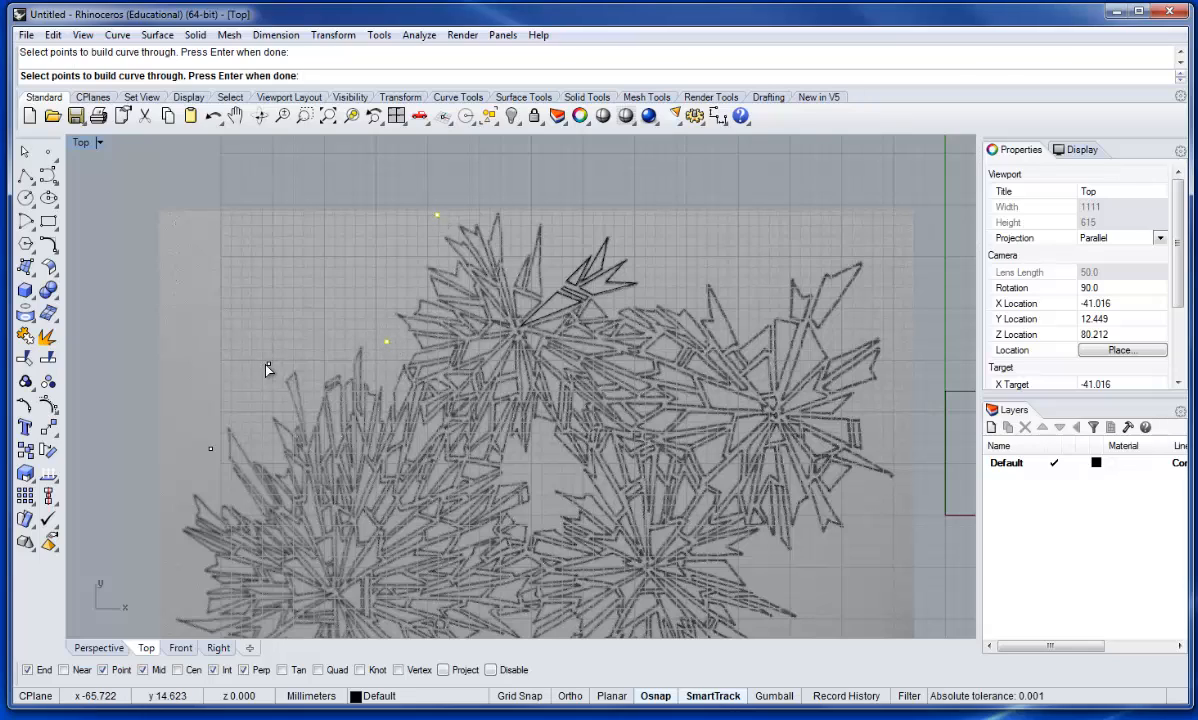
key("Return")
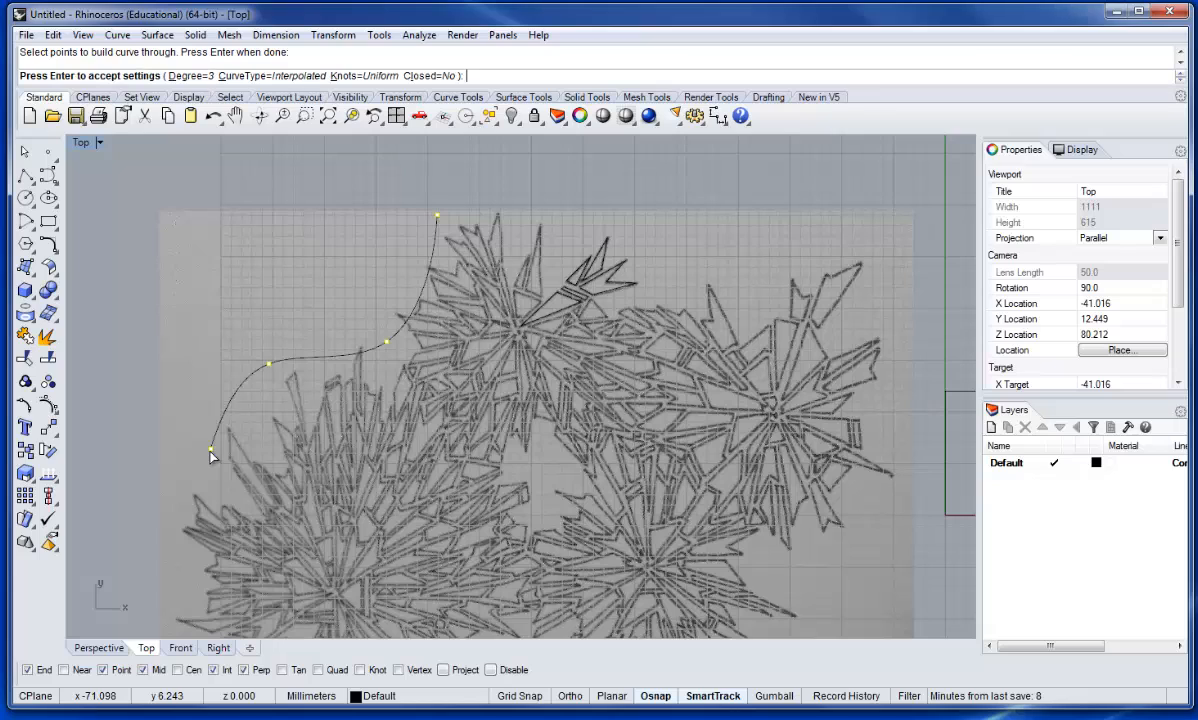
key("Escape")
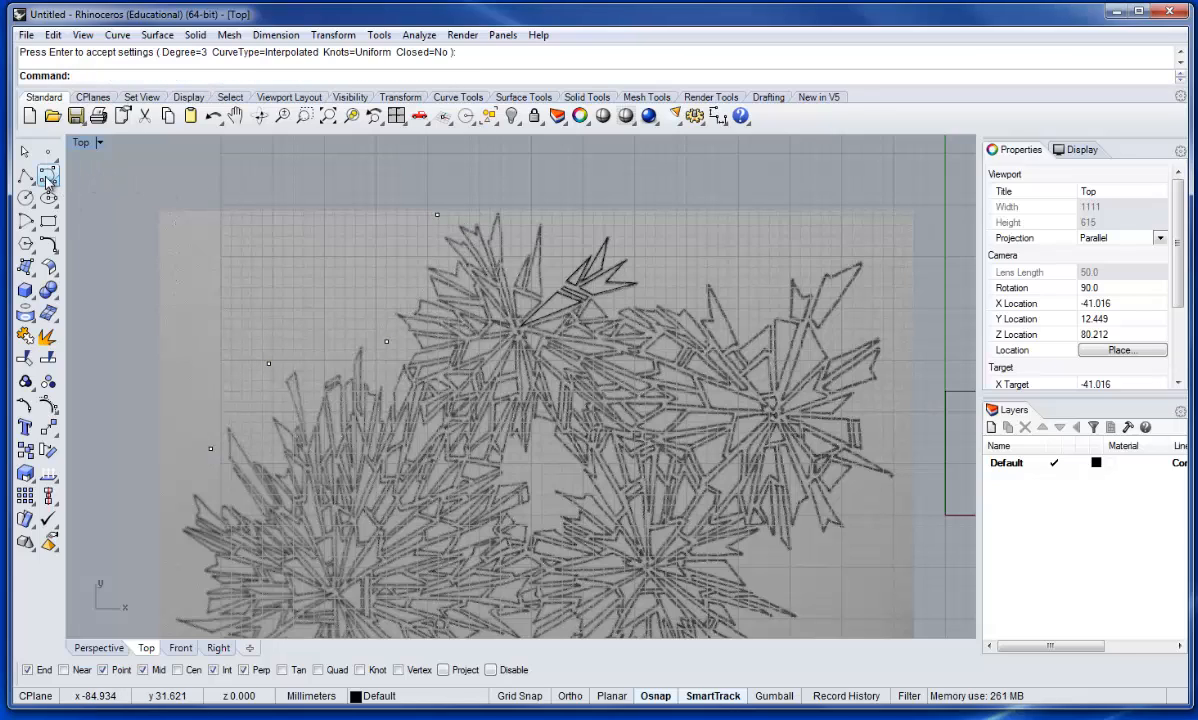
- Draw an open degree-3 control point curve using the four point objects as its control points, and select it
left_click(48, 176)
left_click(439, 215)
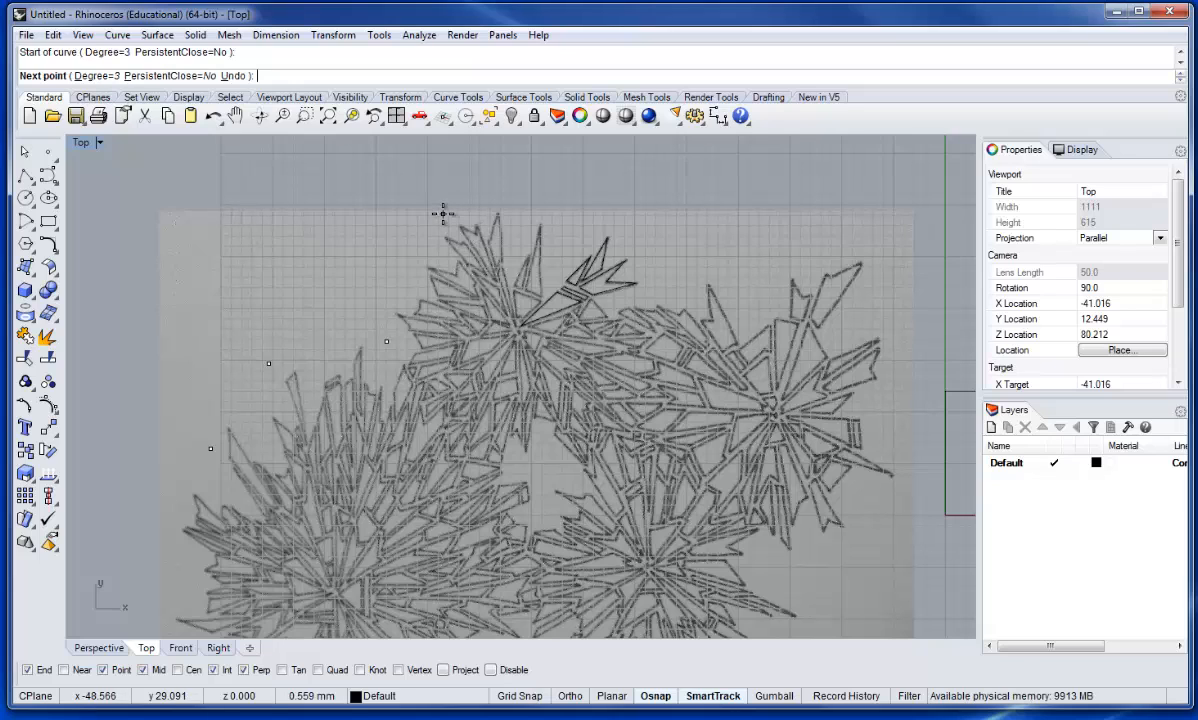
left_click(388, 340)
left_click(269, 362)
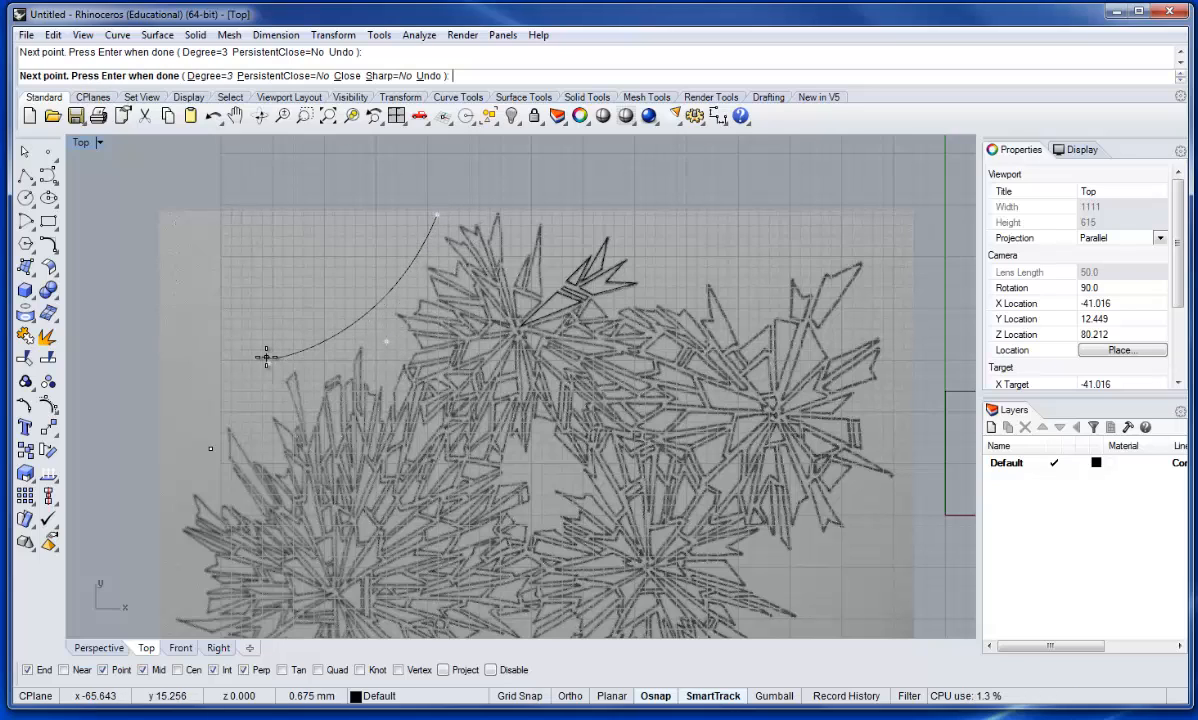
left_click(208, 448)
key("Return")
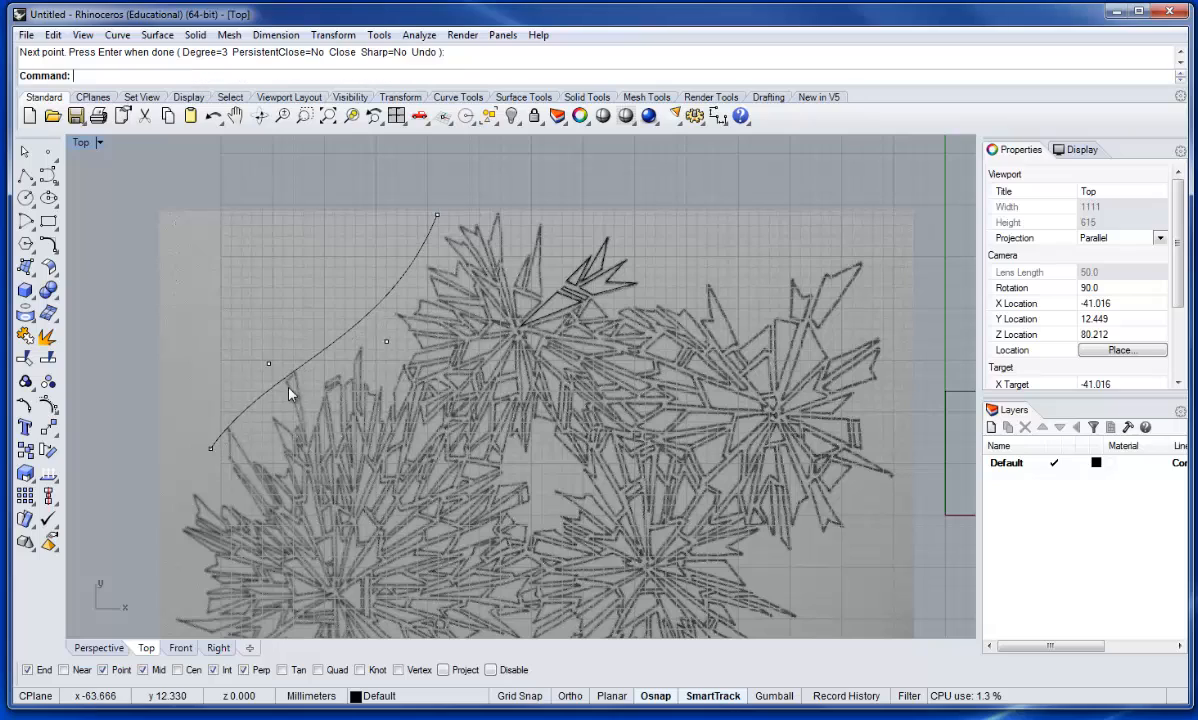
left_click(321, 359)
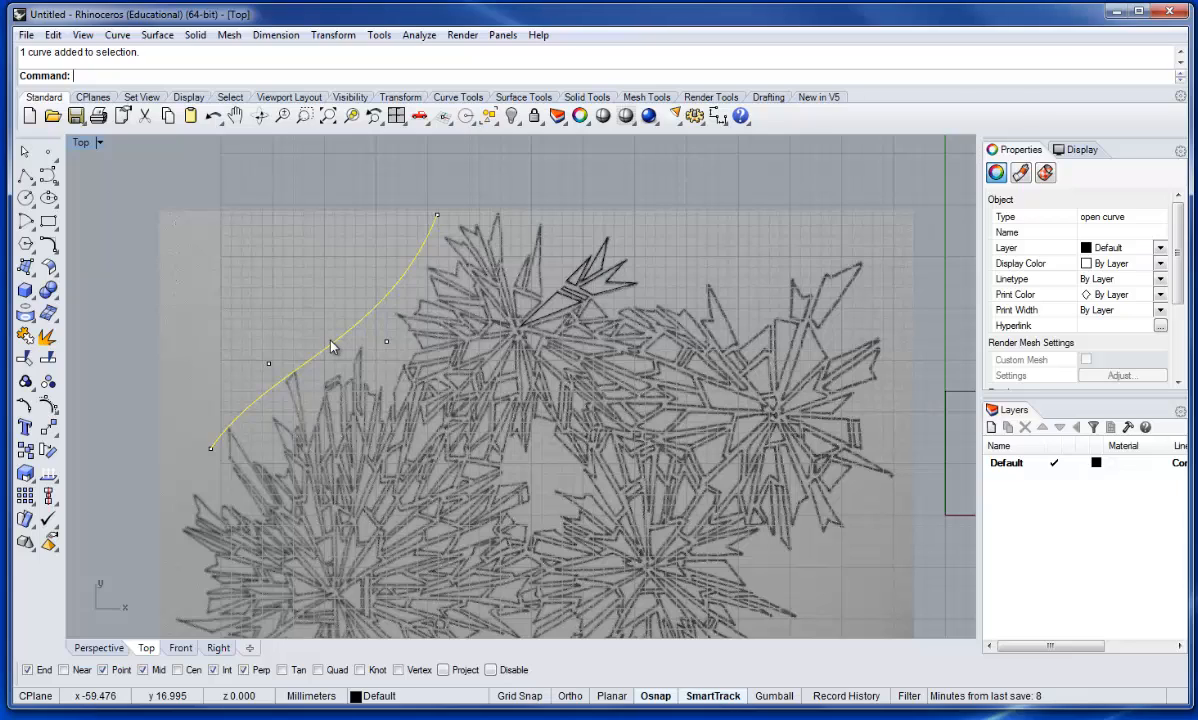
- Show the descending curve's control points and pull its two middle ones outward, one down-right and the other up-left, to deepen the S-bend
left_click(345, 215)
left_click(379, 310)
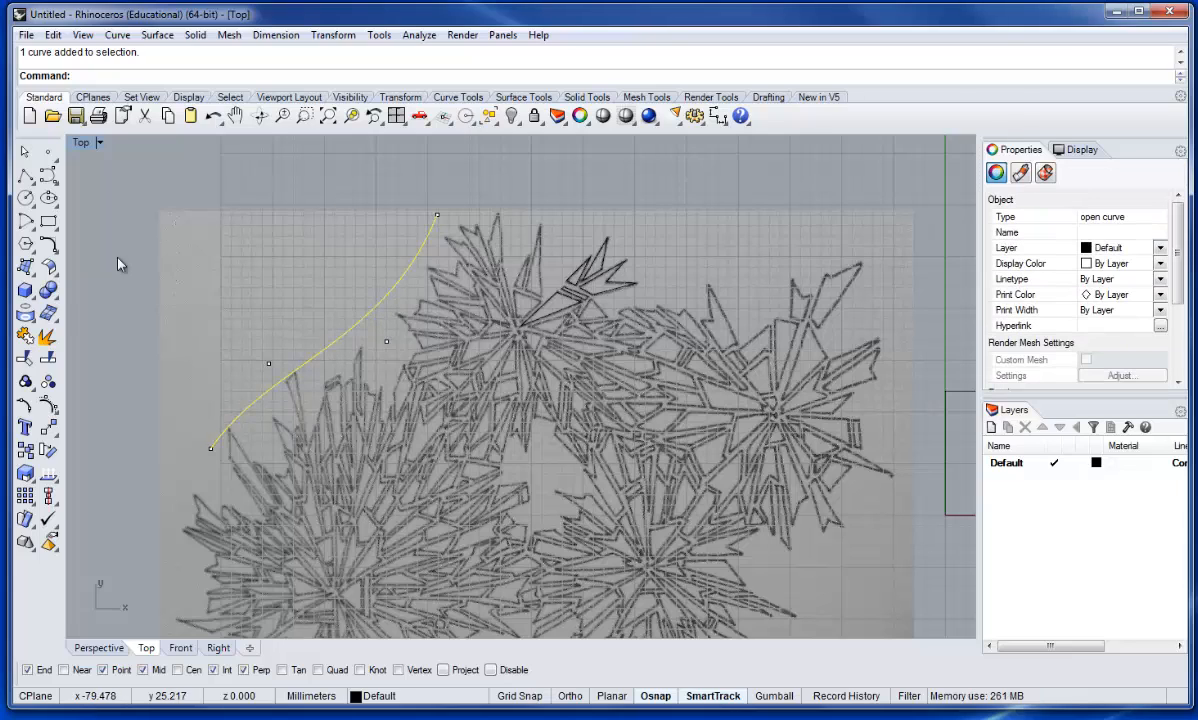
left_click(47, 404)
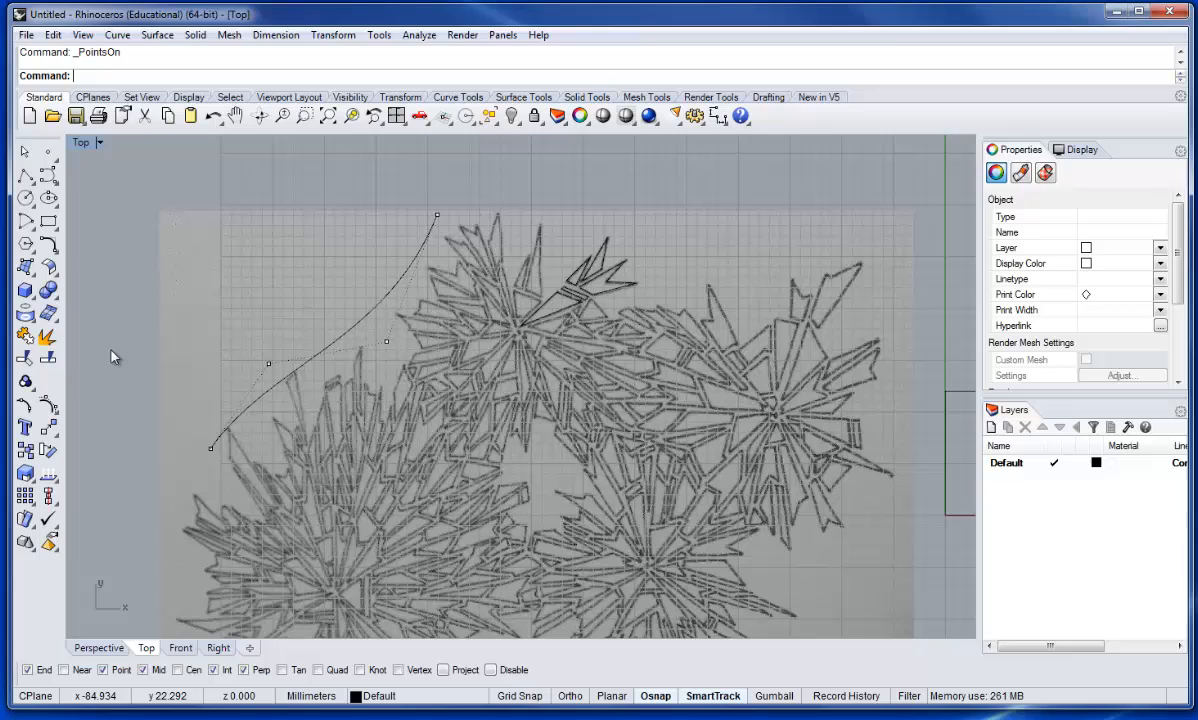
left_click(386, 342)
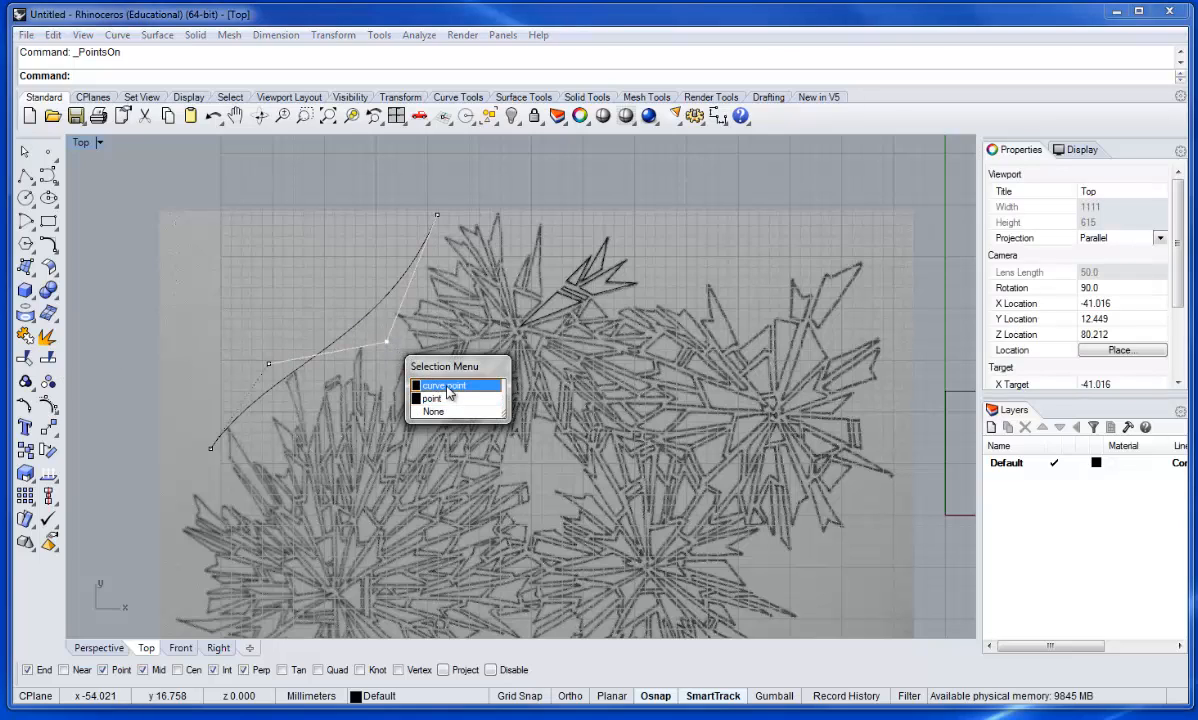
left_click(425, 388)
left_click_drag(390, 347, 412, 400)
left_click(267, 365)
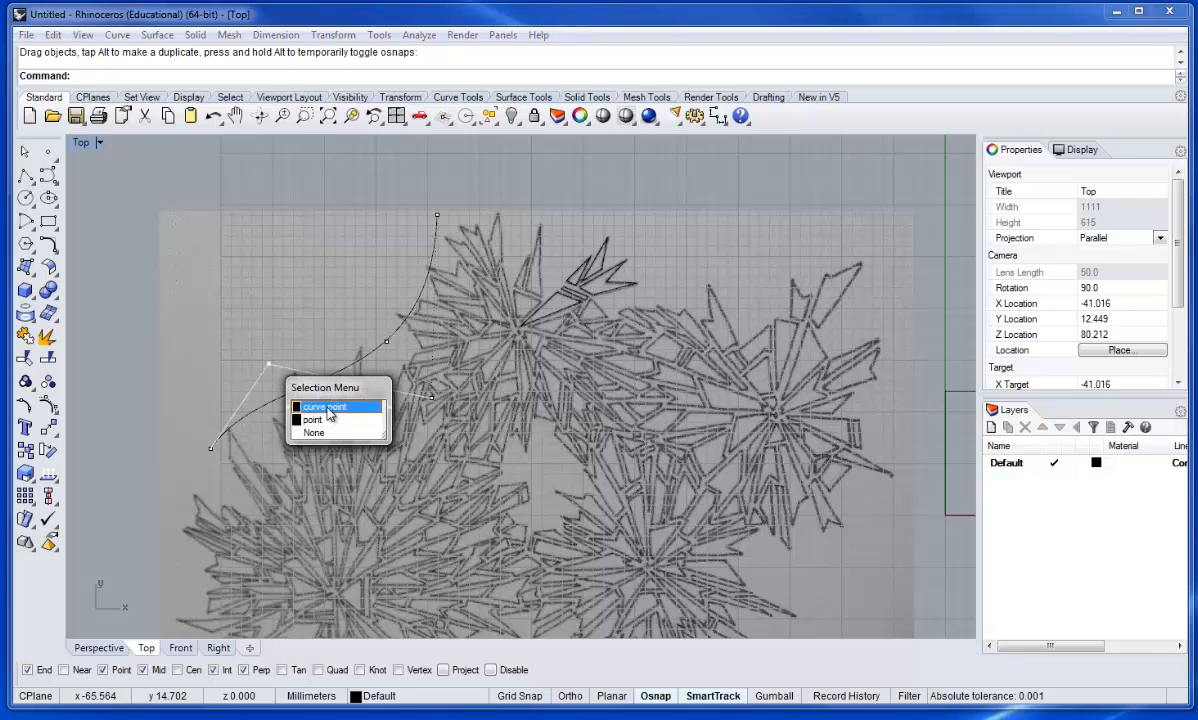
left_click(328, 408)
left_click_drag(268, 367, 232, 316)
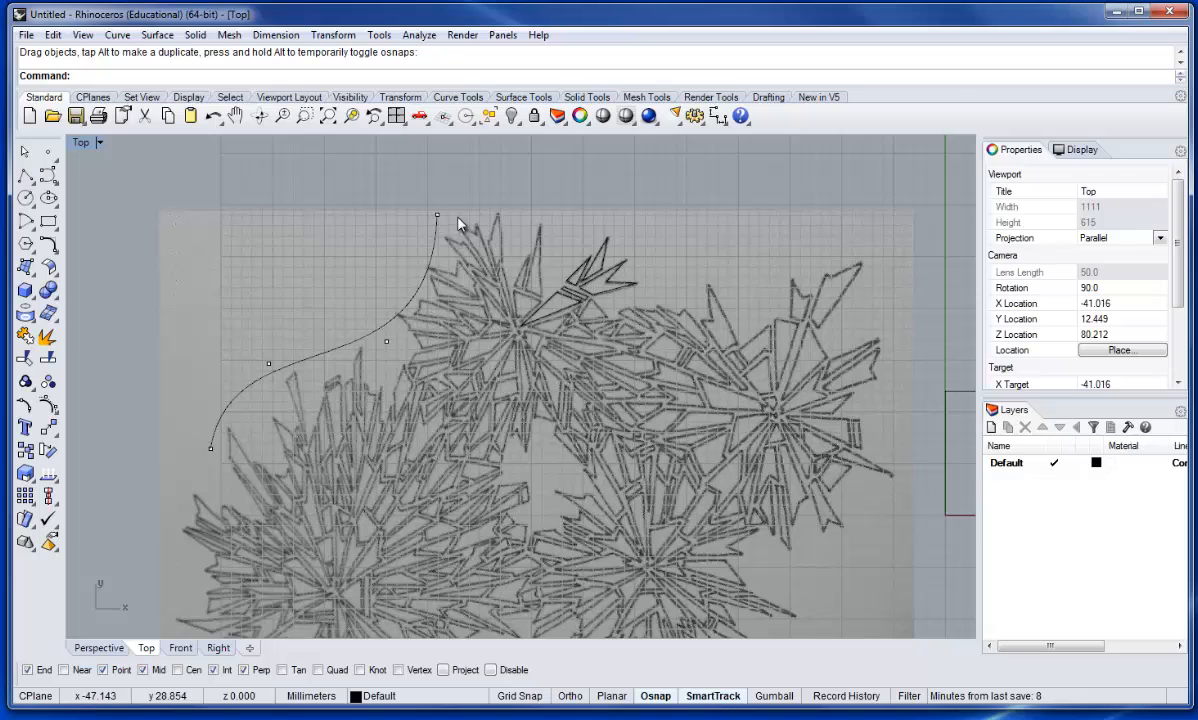
- Select all point objects with SelPt and delete them, keeping the S-shaped curve
left_click_drag(329, 261, 312, 307)
left_click(361, 248)
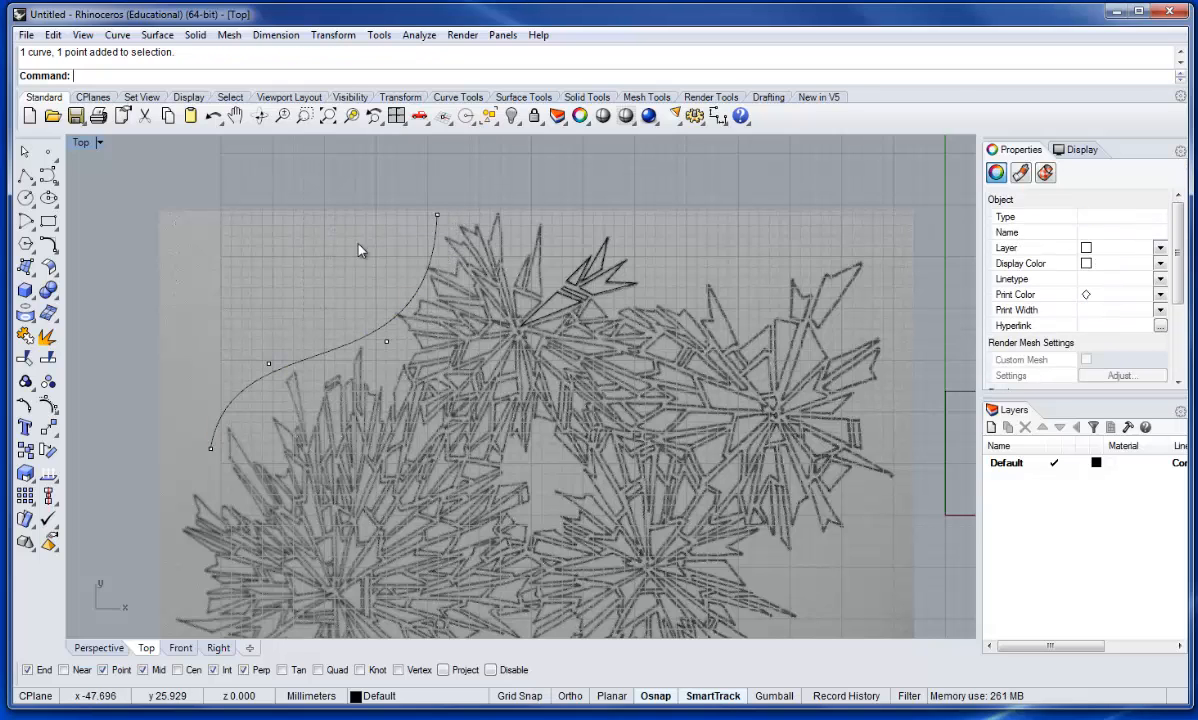
right_click_drag(437, 245, 504, 279)
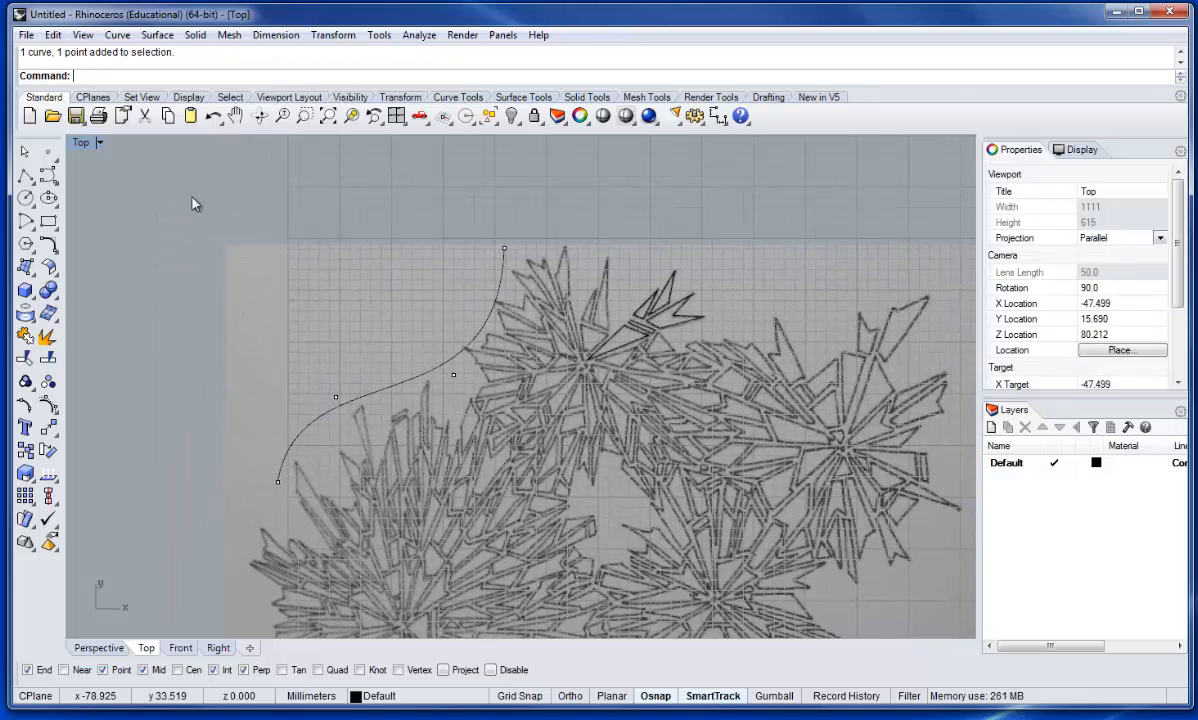
left_click(48, 175)
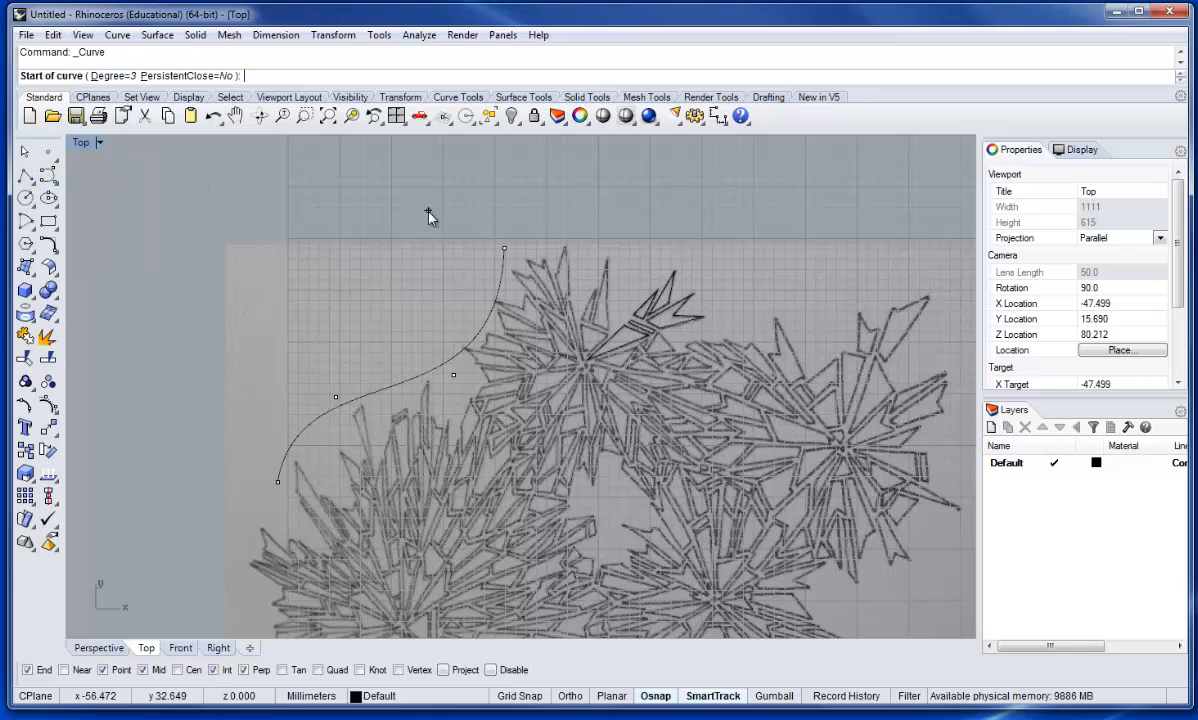
key("Escape")
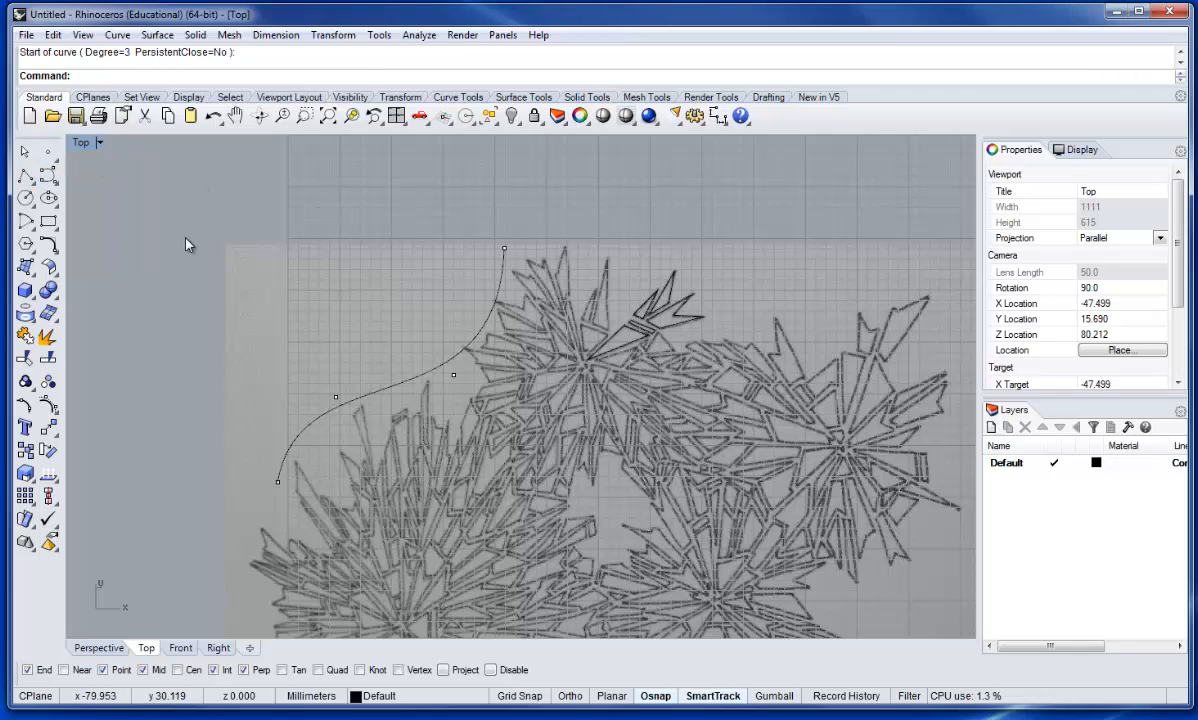
type("Sel")
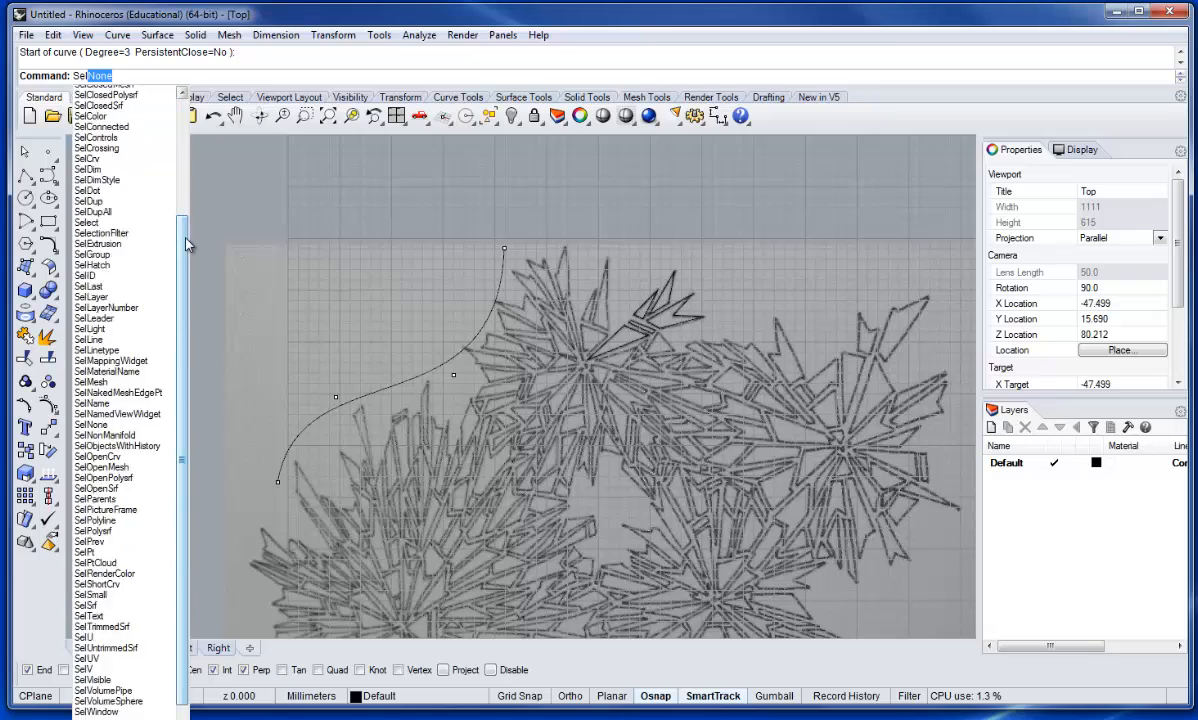
type("Pt")
key("Return")
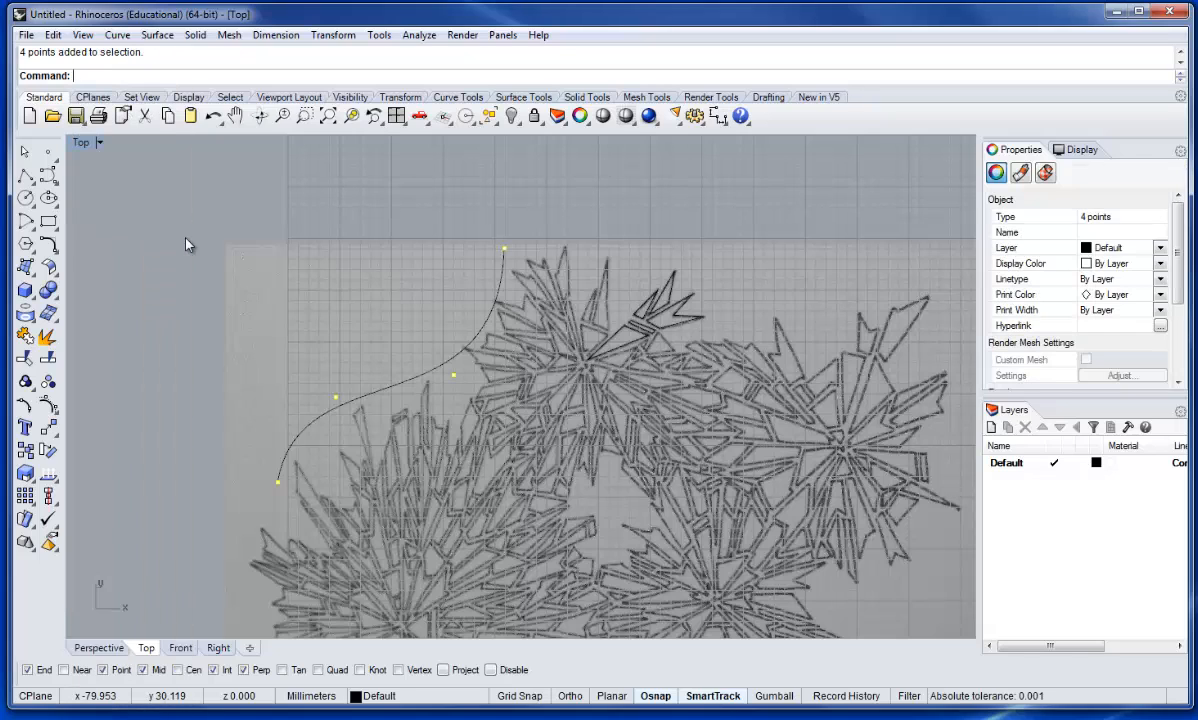
key("Delete")
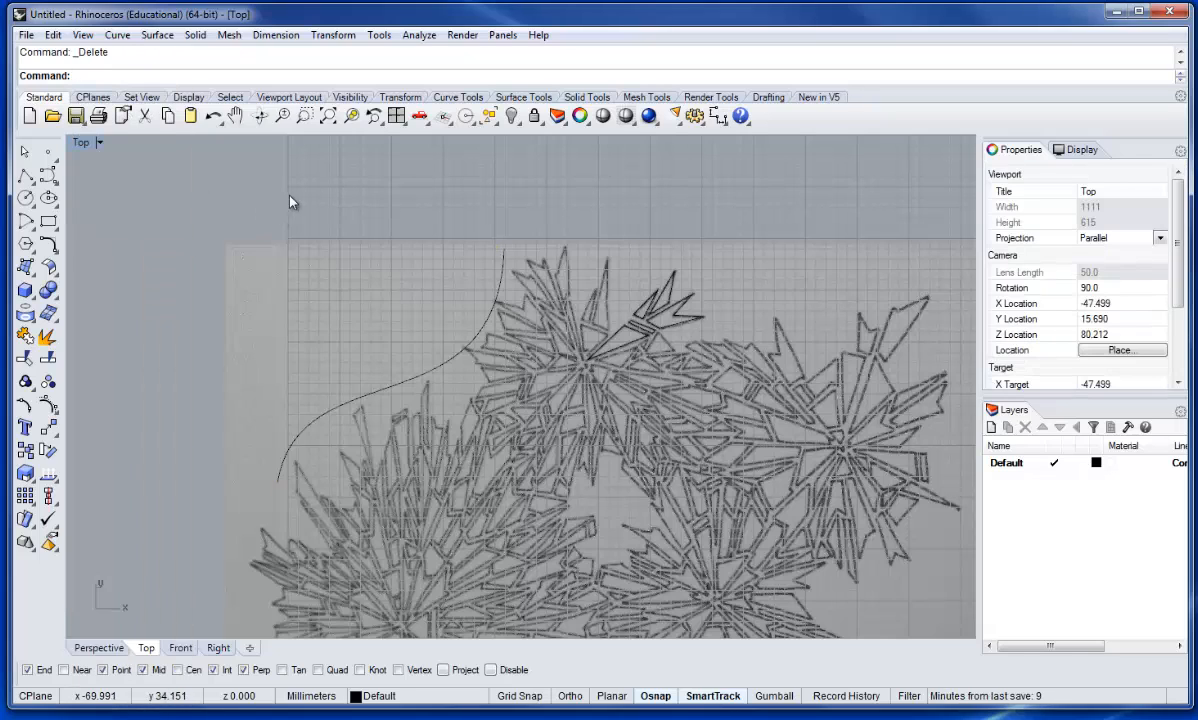
- Draw a degree-3 control point curve from the S-curve's upper end, arching over the picture's top edge to near its upper-left corner
left_click(48, 175)
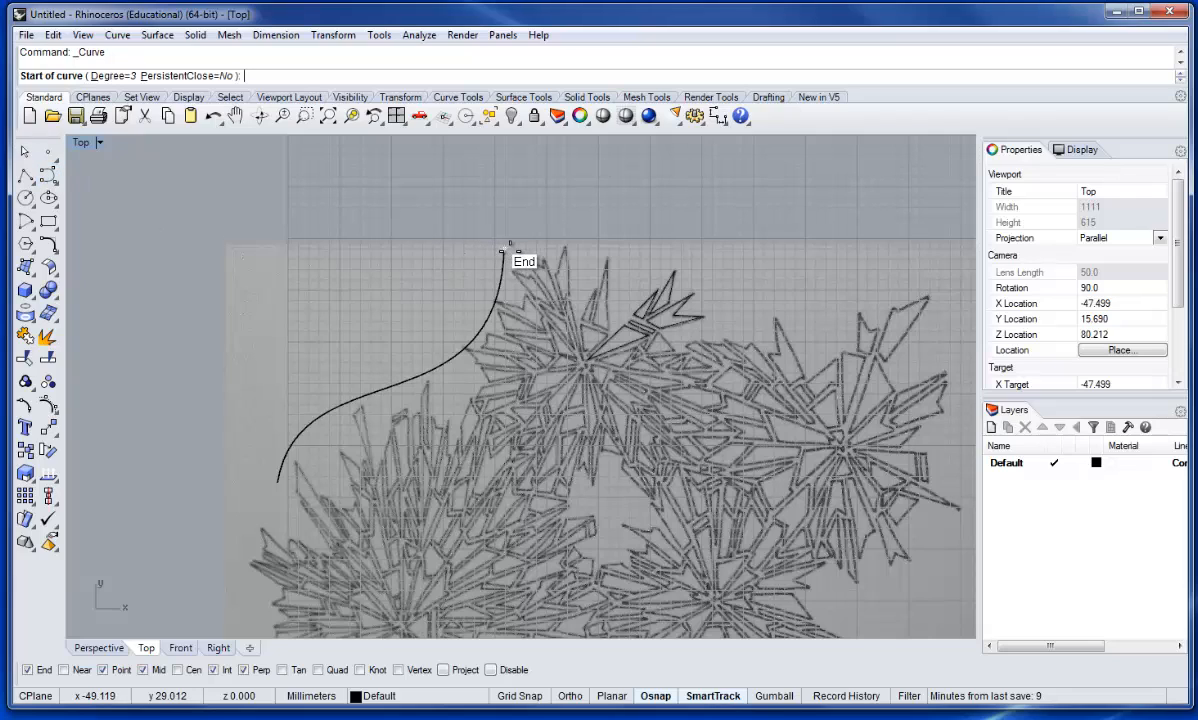
left_click(503, 249)
left_click(472, 201)
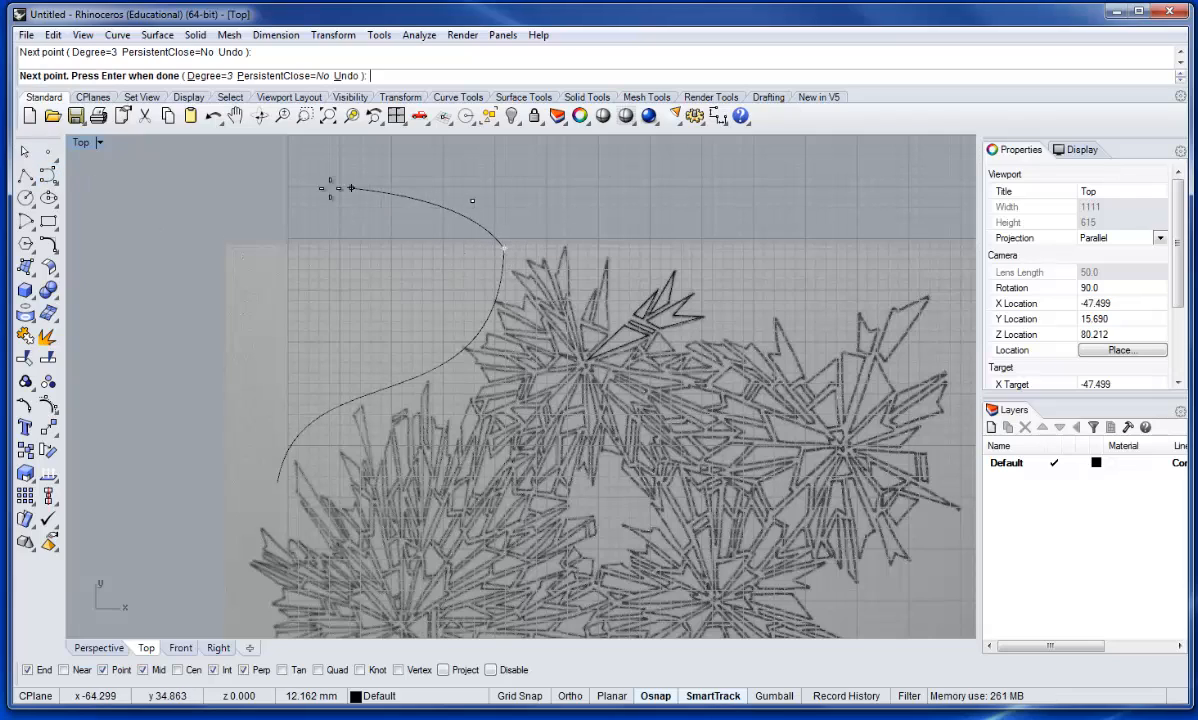
left_click(313, 191)
left_click(255, 249)
key("Return")
- Draw a wavy degree-3 control point curve from the arch's free end down to the S-curve's lower end
key("Return")
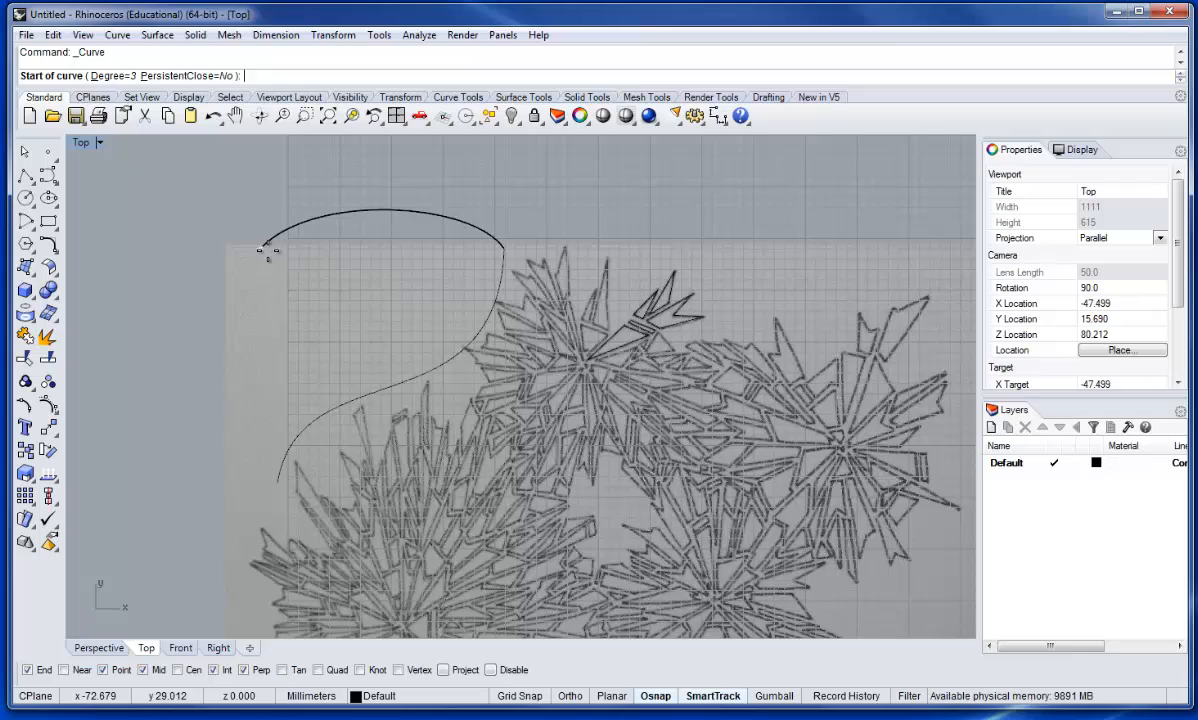
left_click(260, 249)
left_click(379, 263)
left_click(340, 323)
left_click(260, 379)
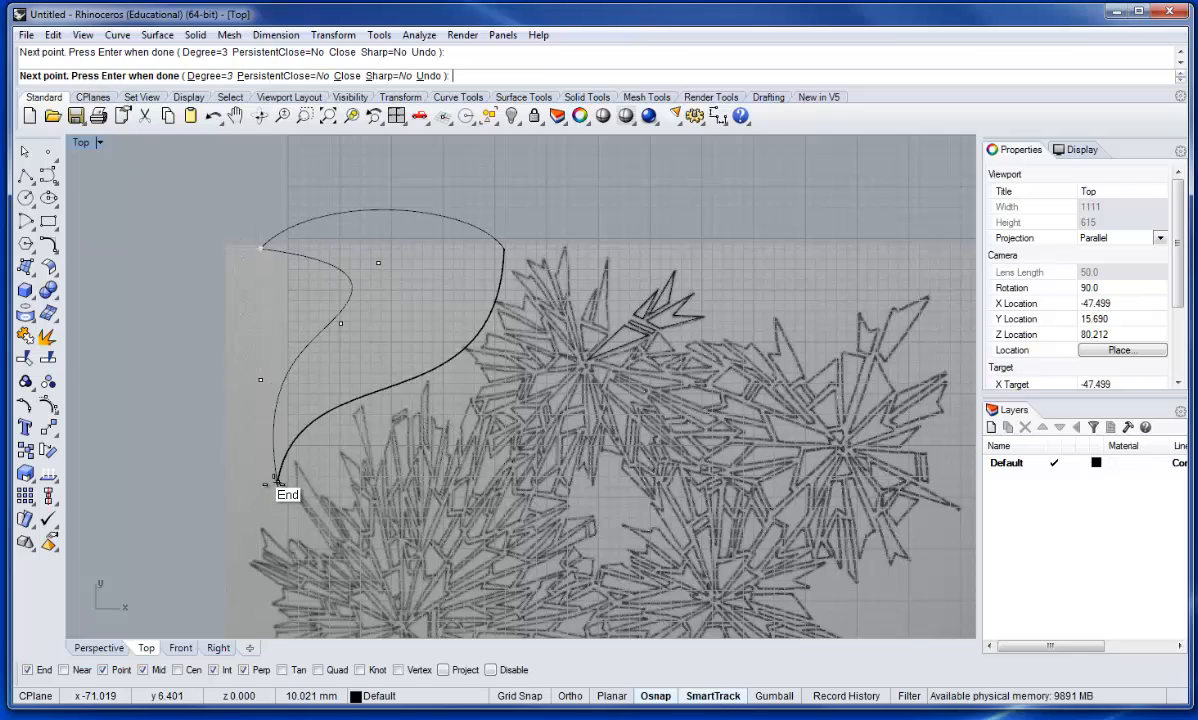
left_click(274, 484)
key("Return")
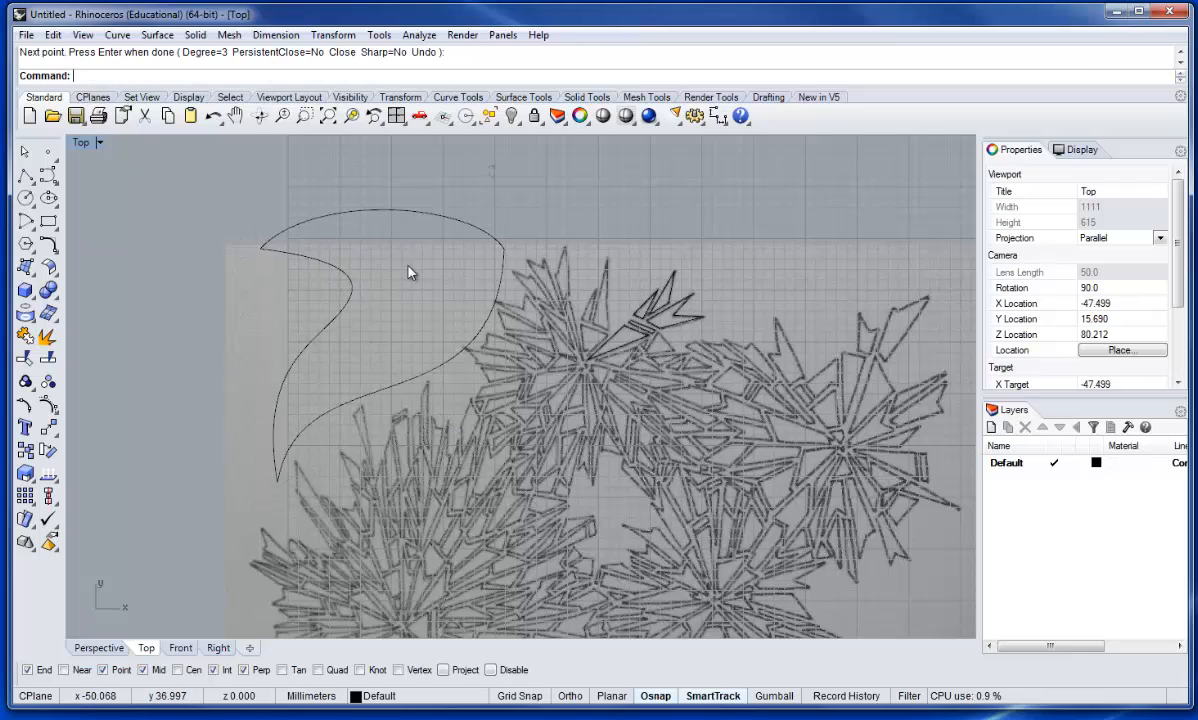
- Join the arch, the wavy curve and the S-curve into one closed curve, and deselect it
left_click_drag(183, 484, 183, 484)
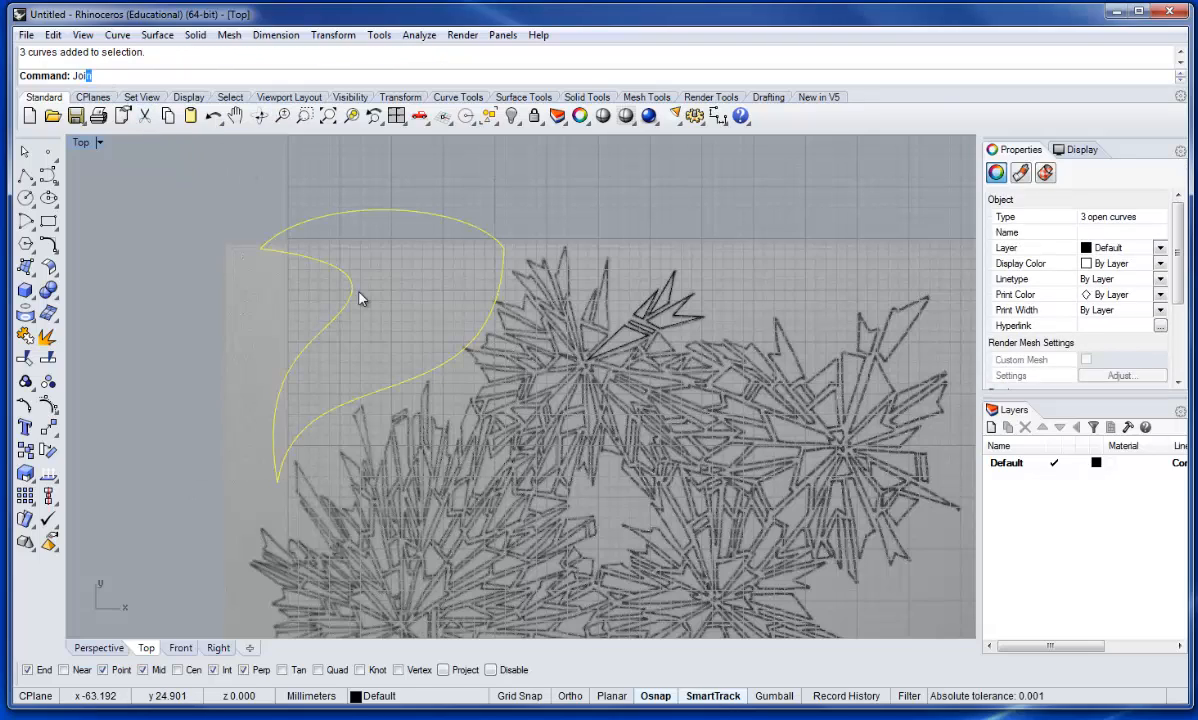
key("Return")
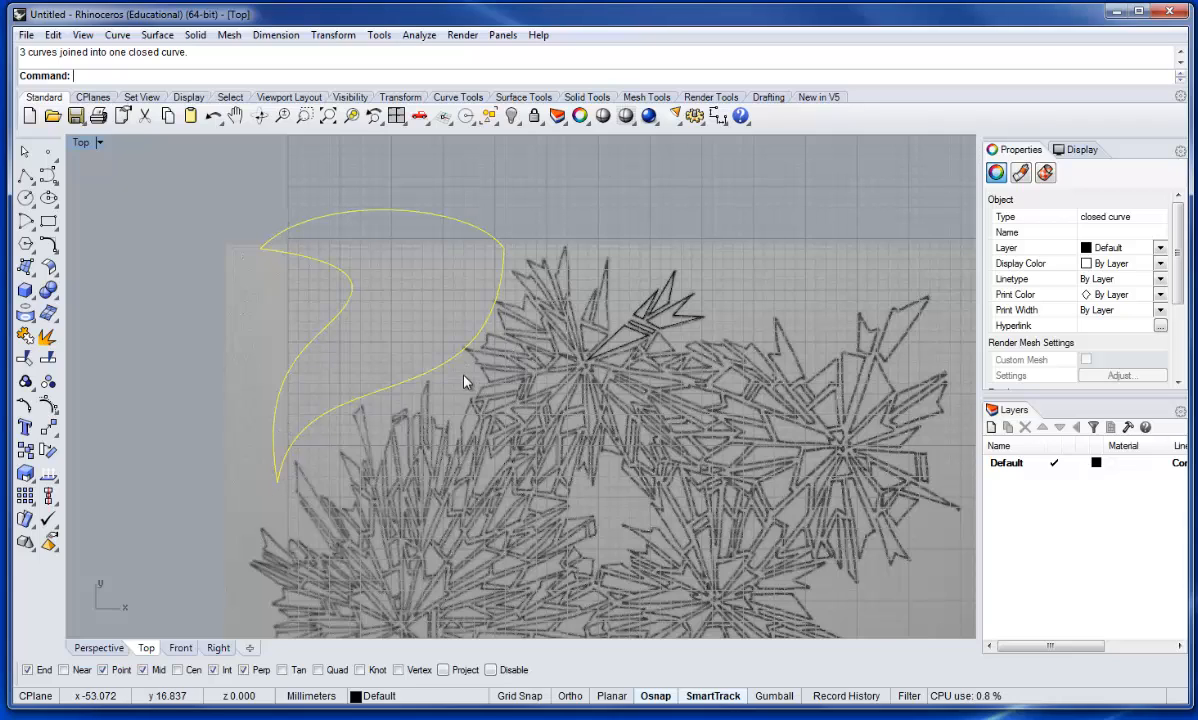
left_click(417, 332)
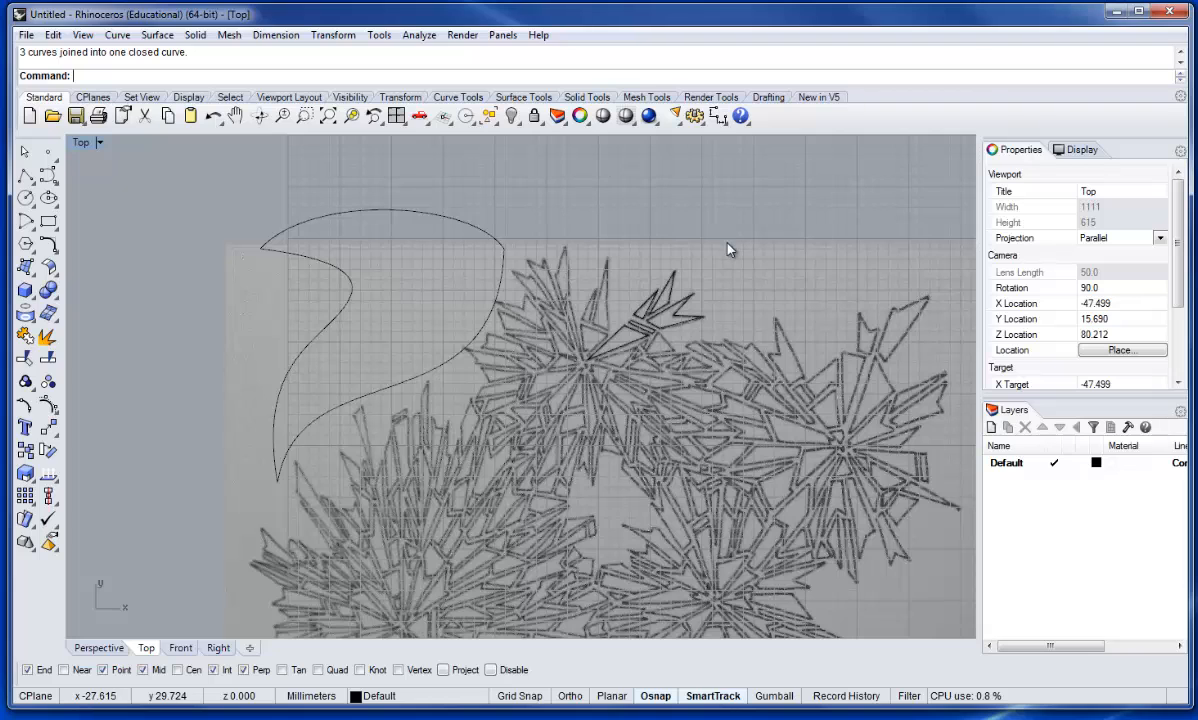
- Try to draw a circle by center and radius above the picture's upper-right corner
scroll(313, 297, "down", 3)
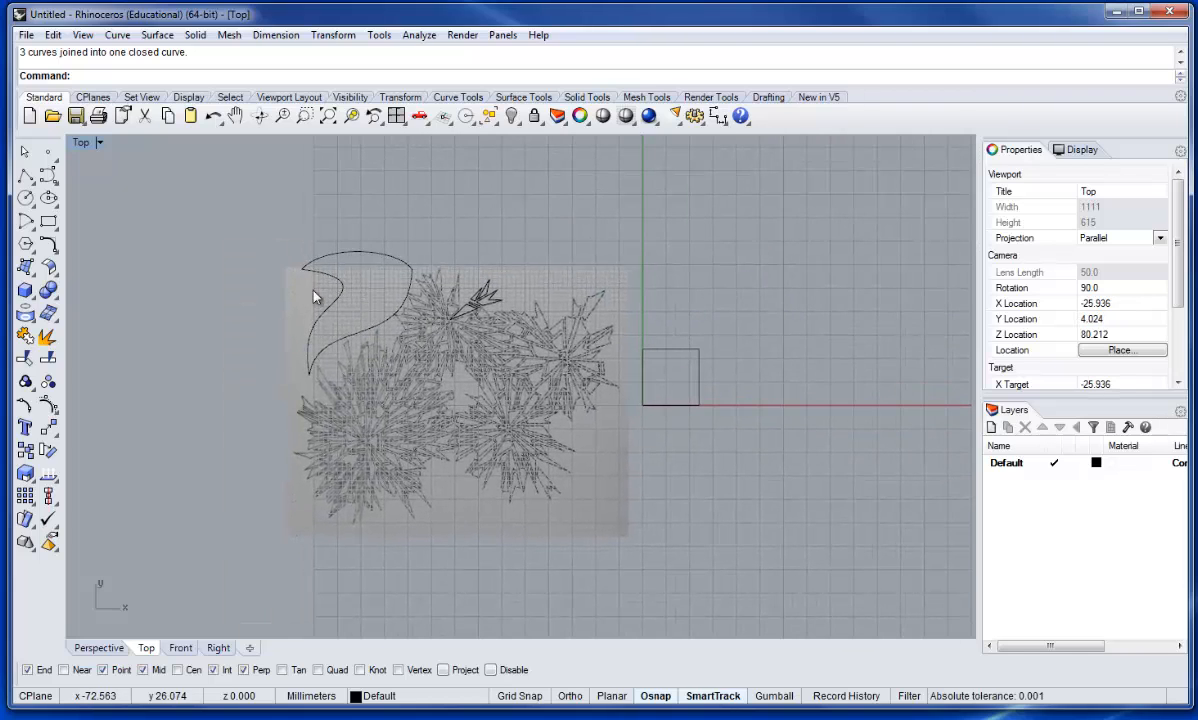
left_click(26, 198)
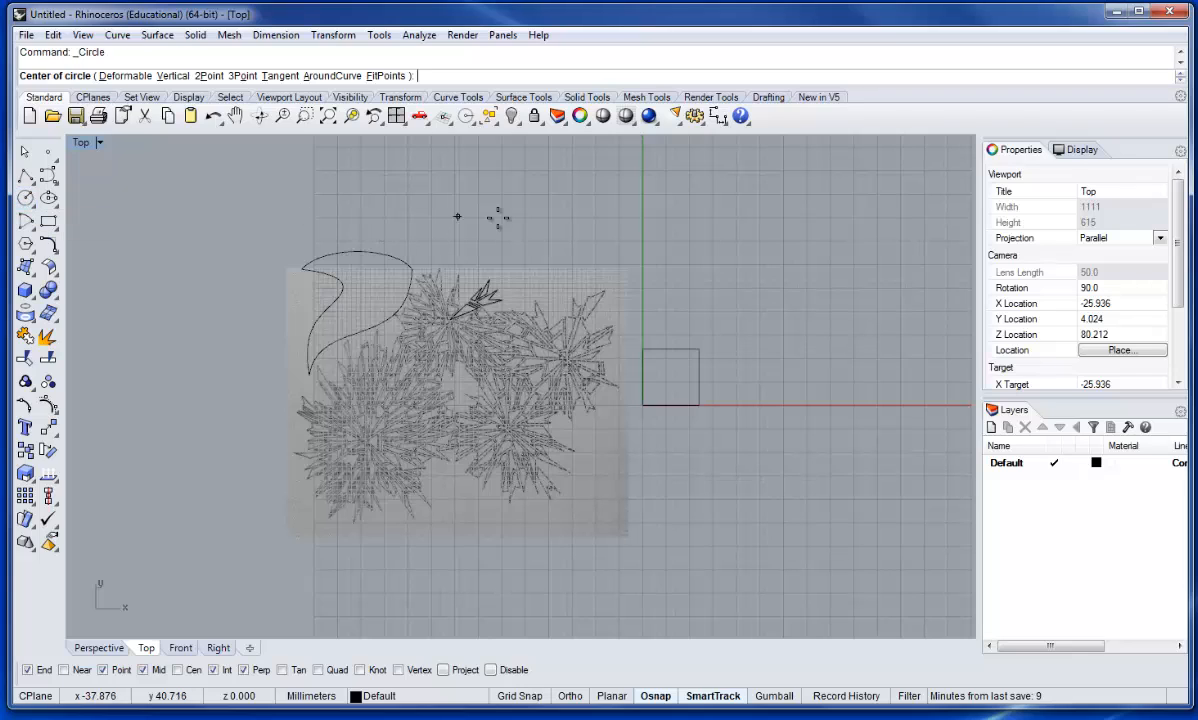
left_click(613, 248)
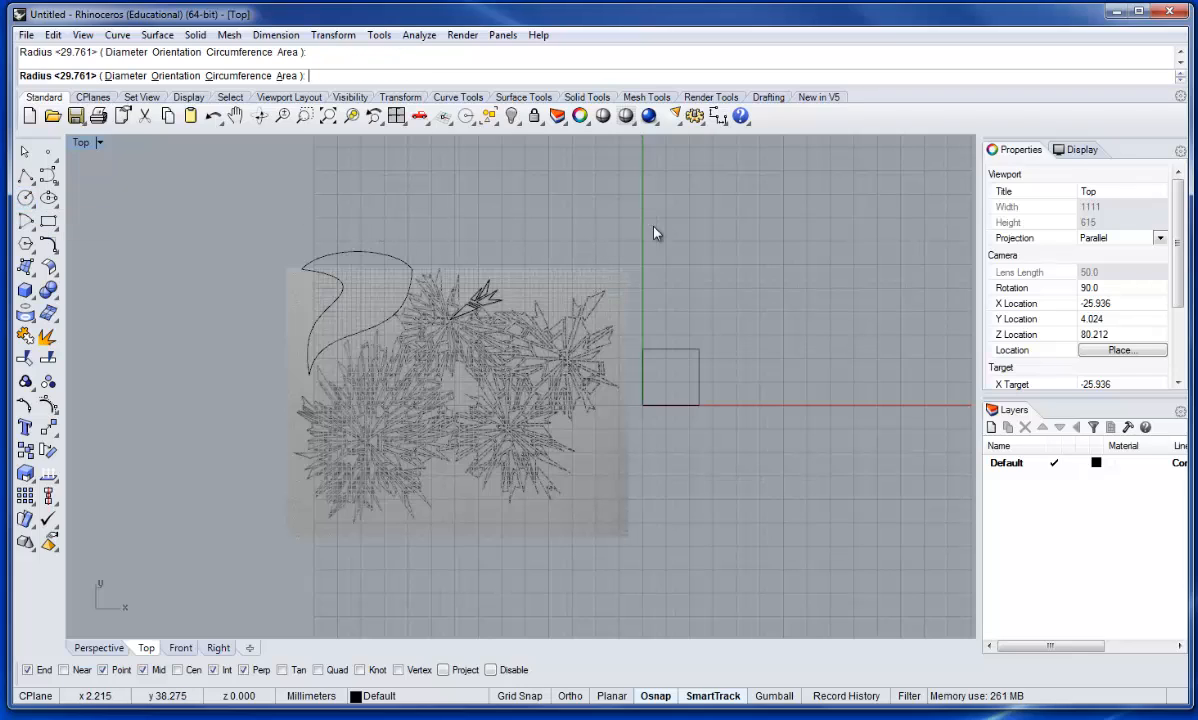
key("Return")
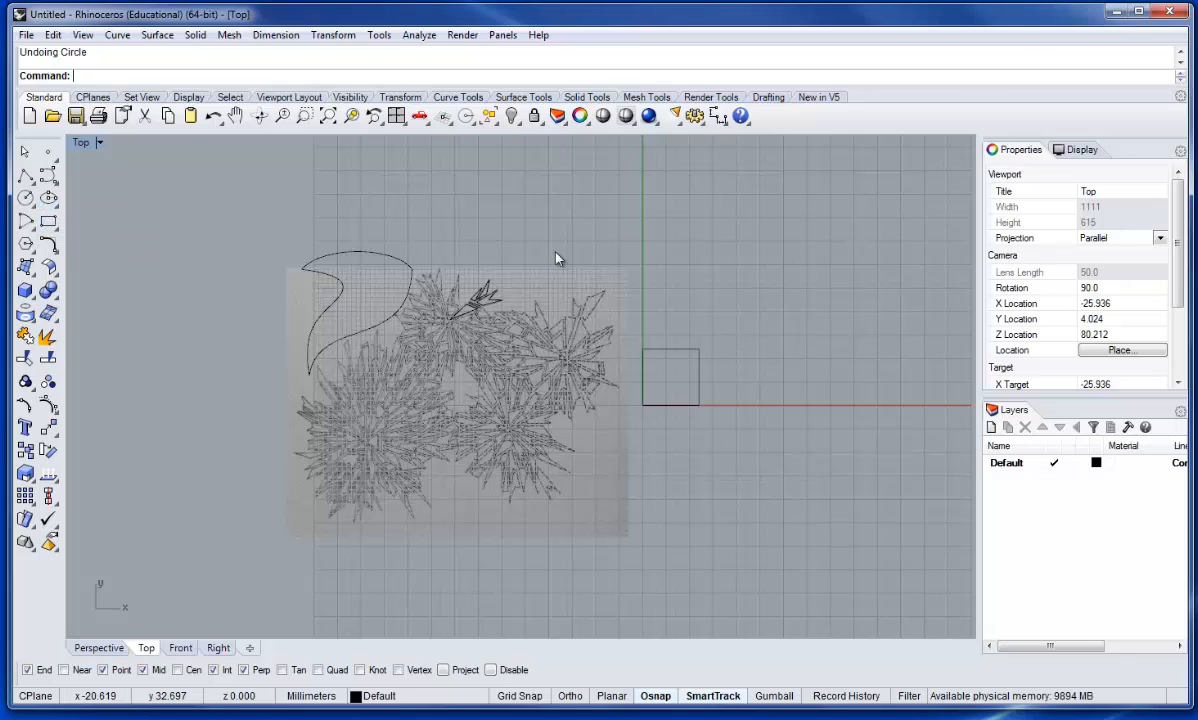
left_click(29, 194)
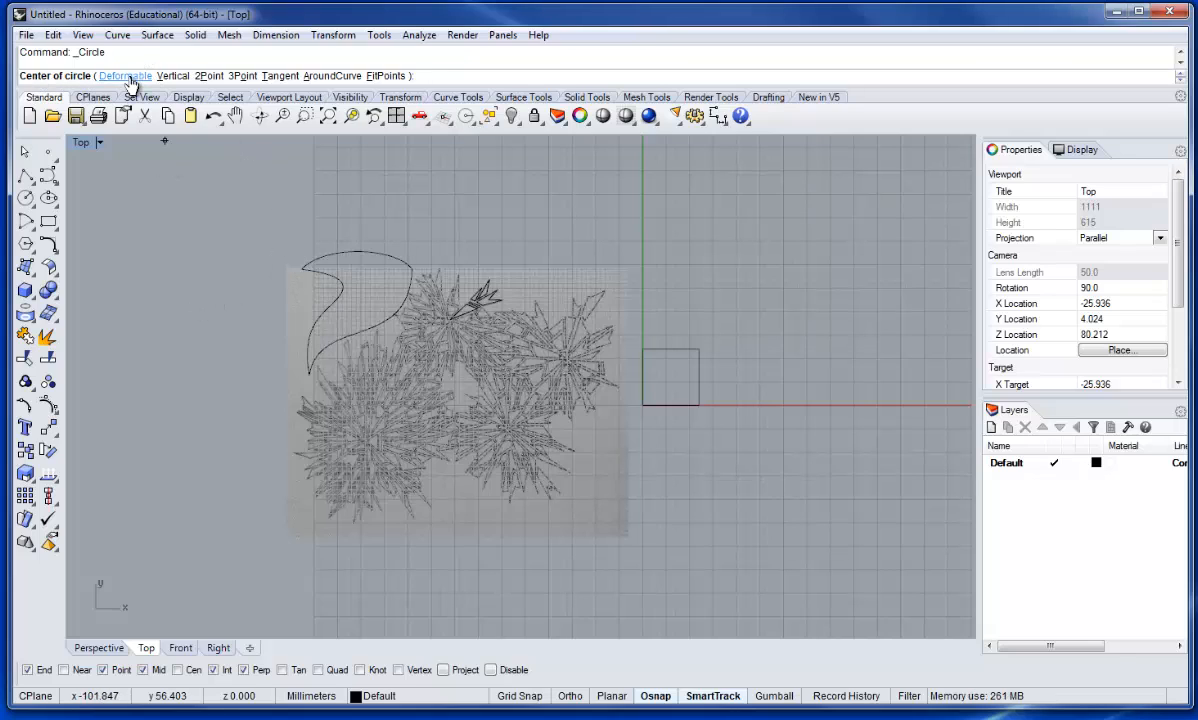
- Draw a closed degree-1 control point curve with five corners beside the picture's upper-left part, and select it
left_click(45, 182)
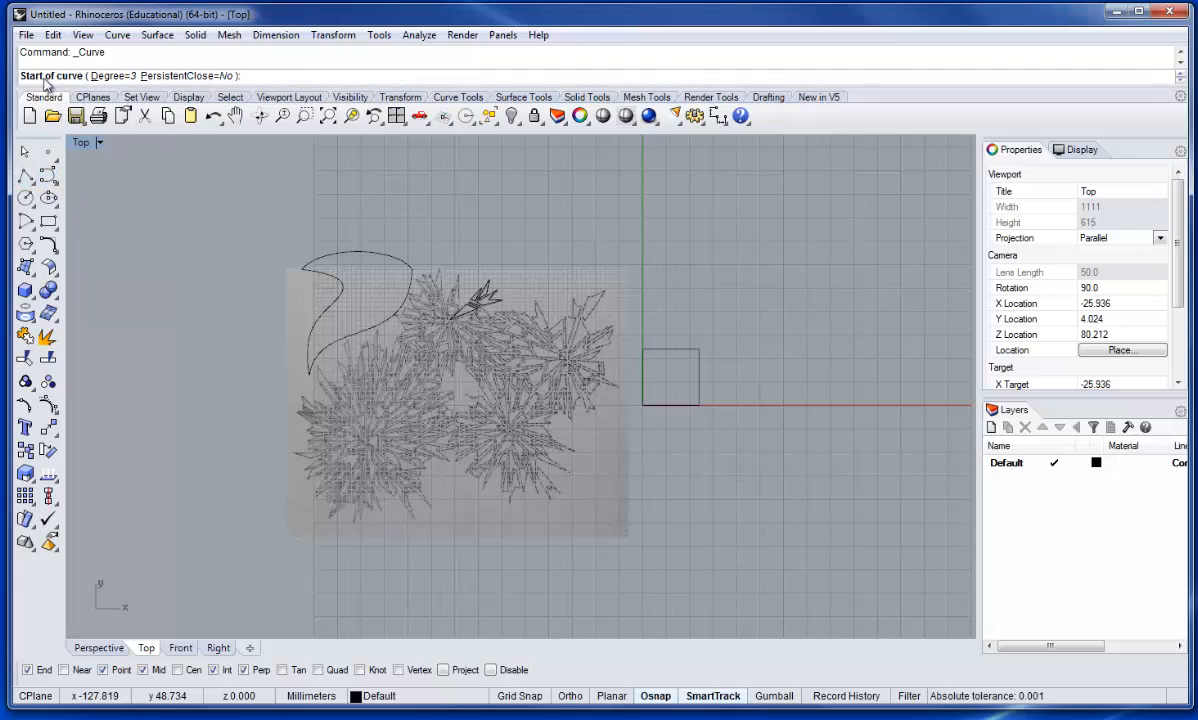
left_click(115, 78)
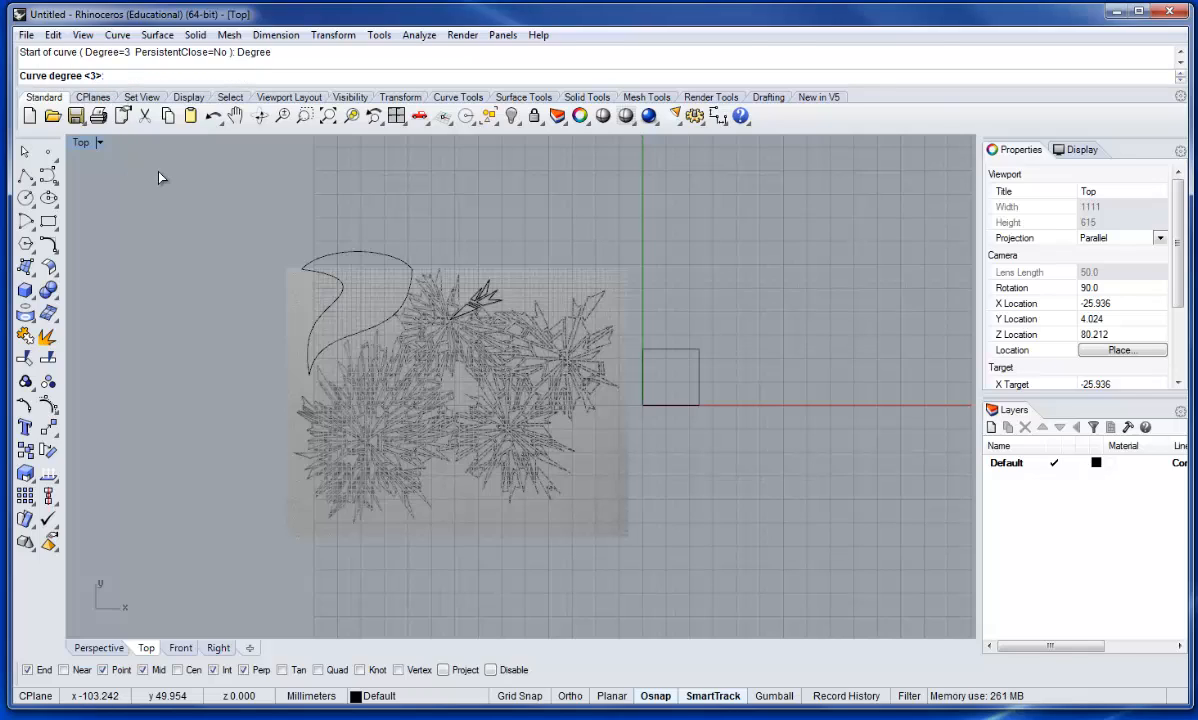
type("1")
key("Return")
left_click(163, 390)
left_click(179, 267)
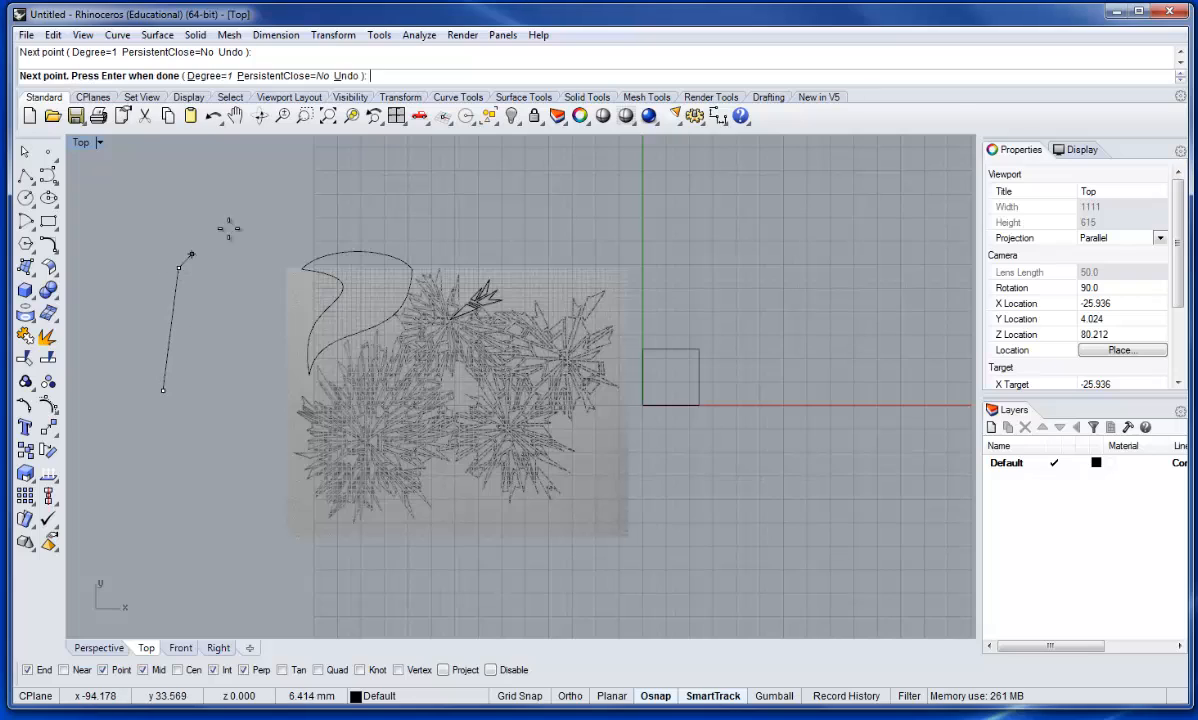
left_click(330, 197)
left_click(226, 302)
left_click(203, 432)
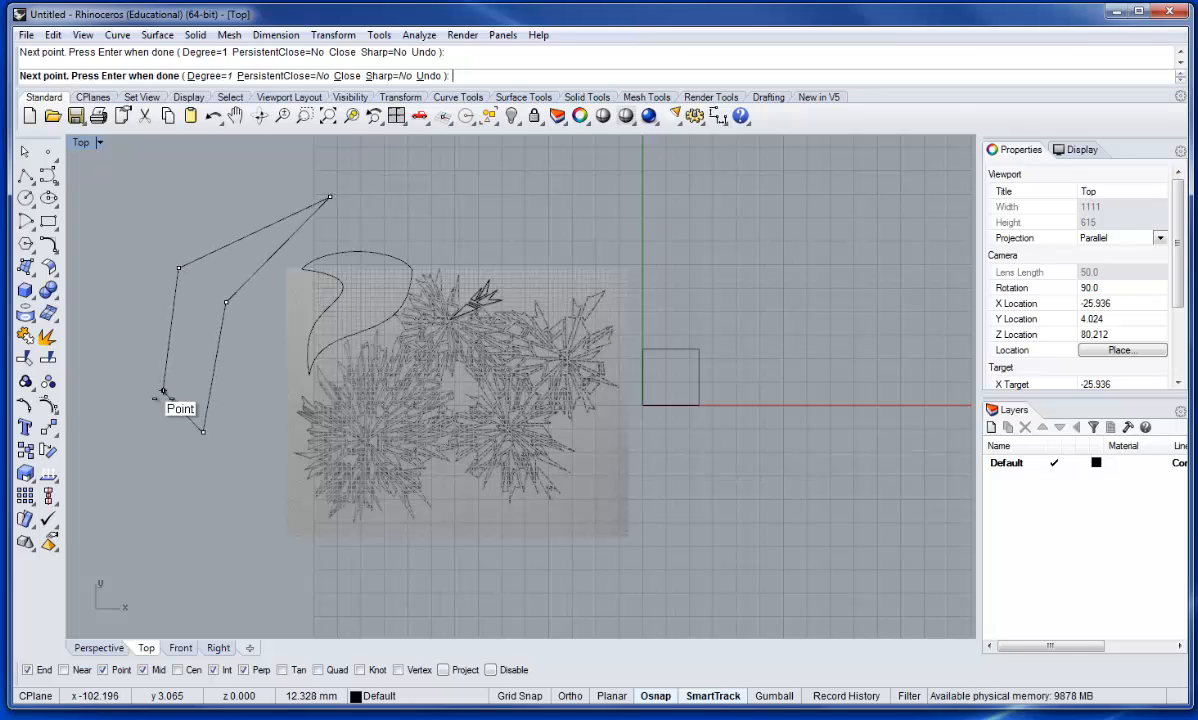
left_click(163, 390)
left_click(214, 369)
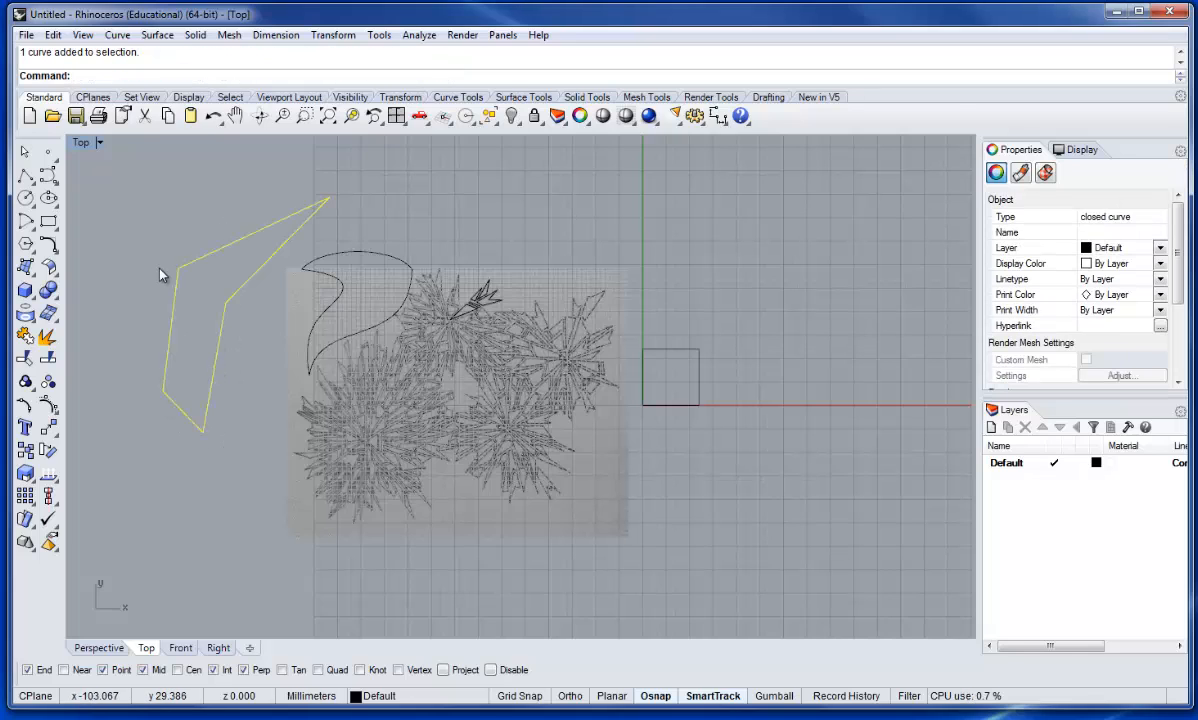
- Draw a closed degree-3 control point curve using the five corners of the degree-1 shape as control points, and select it
left_click(46, 173)
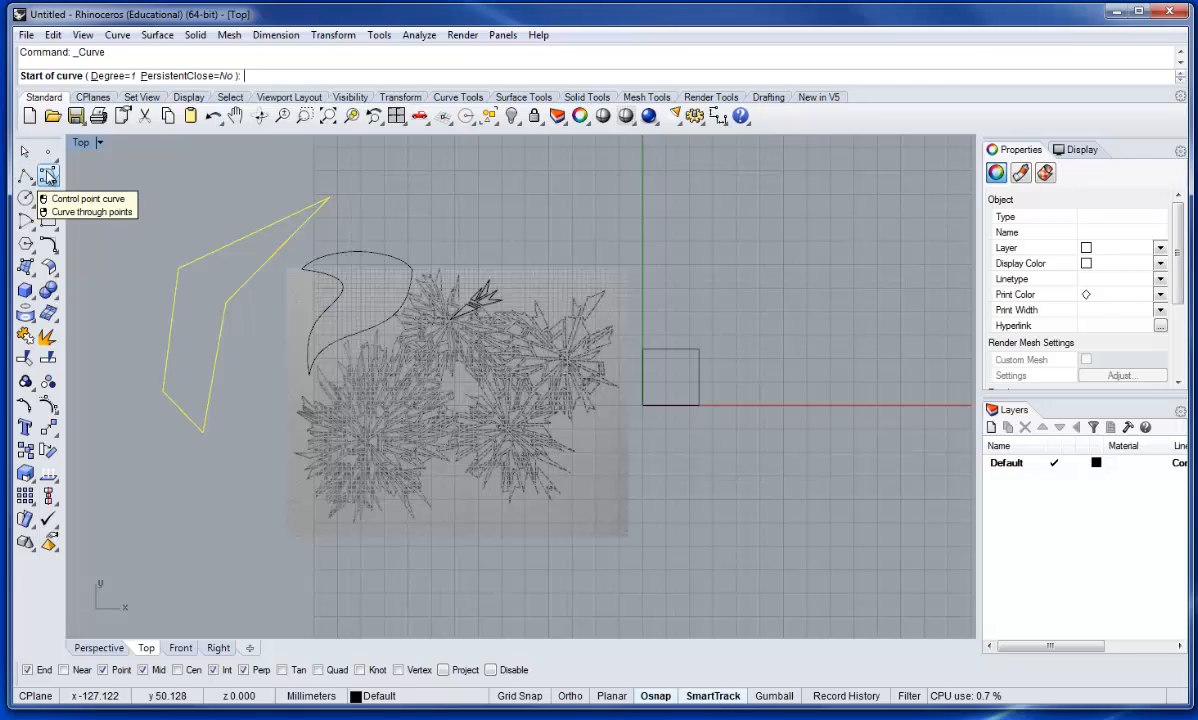
left_click(116, 76)
type("3")
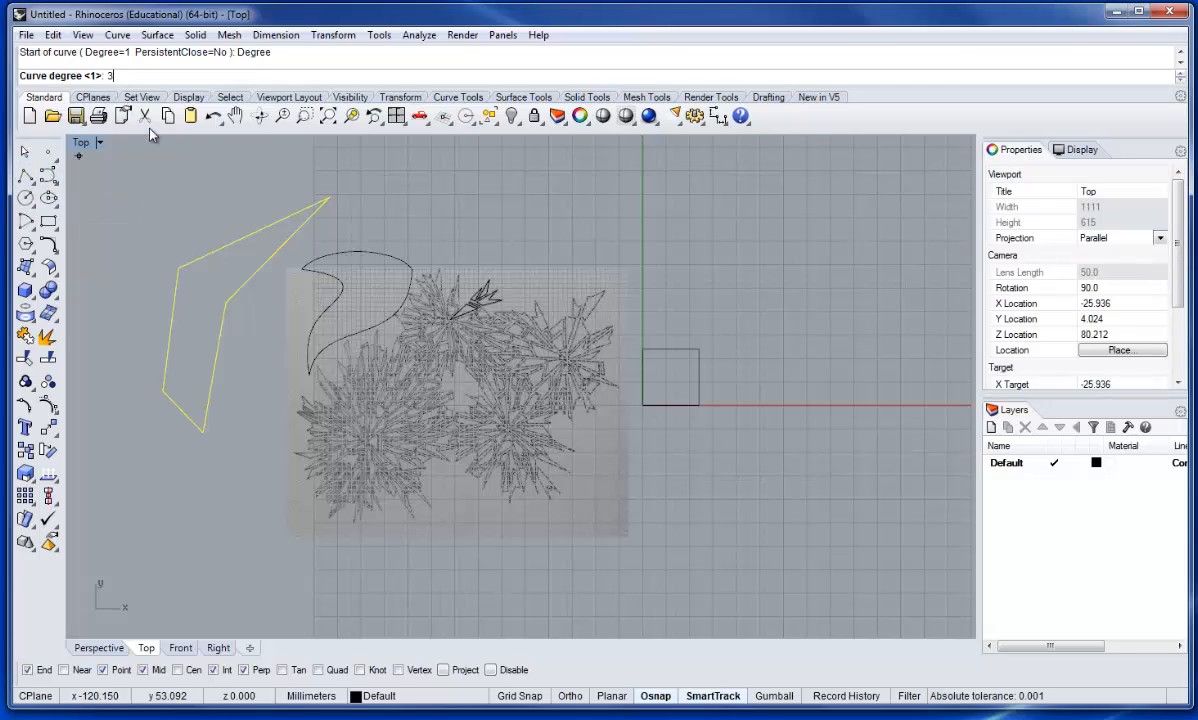
key("Return")
left_click(163, 390)
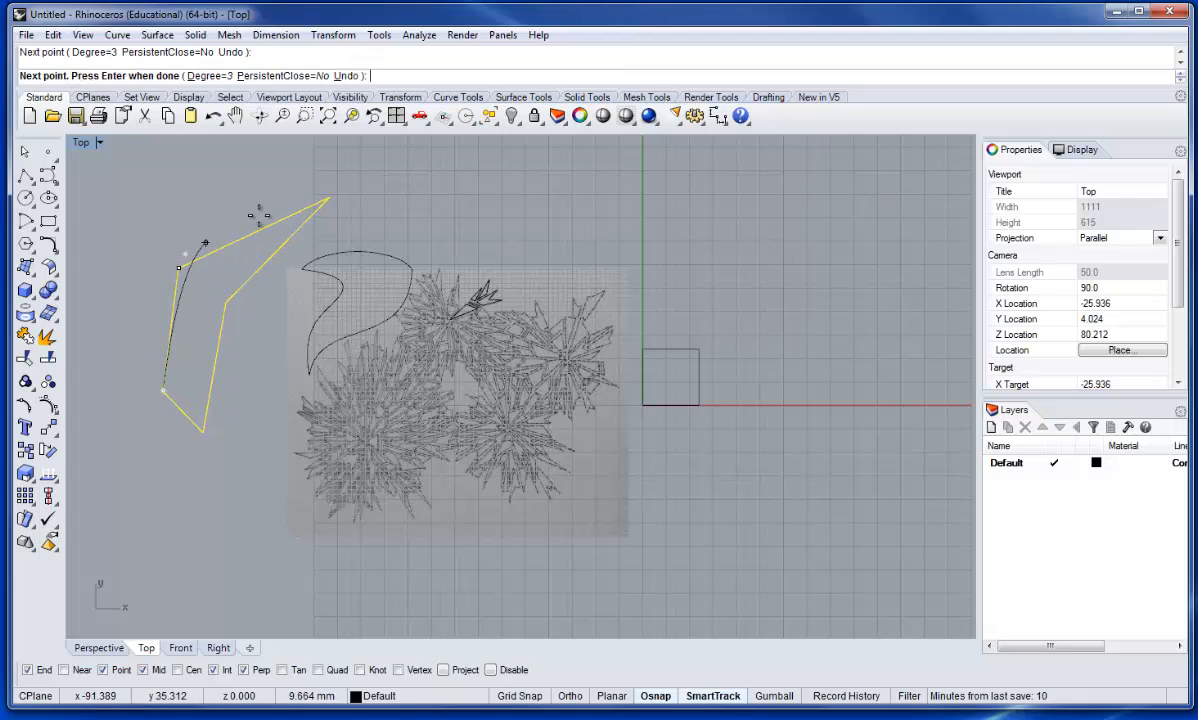
left_click(329, 197)
left_click(226, 301)
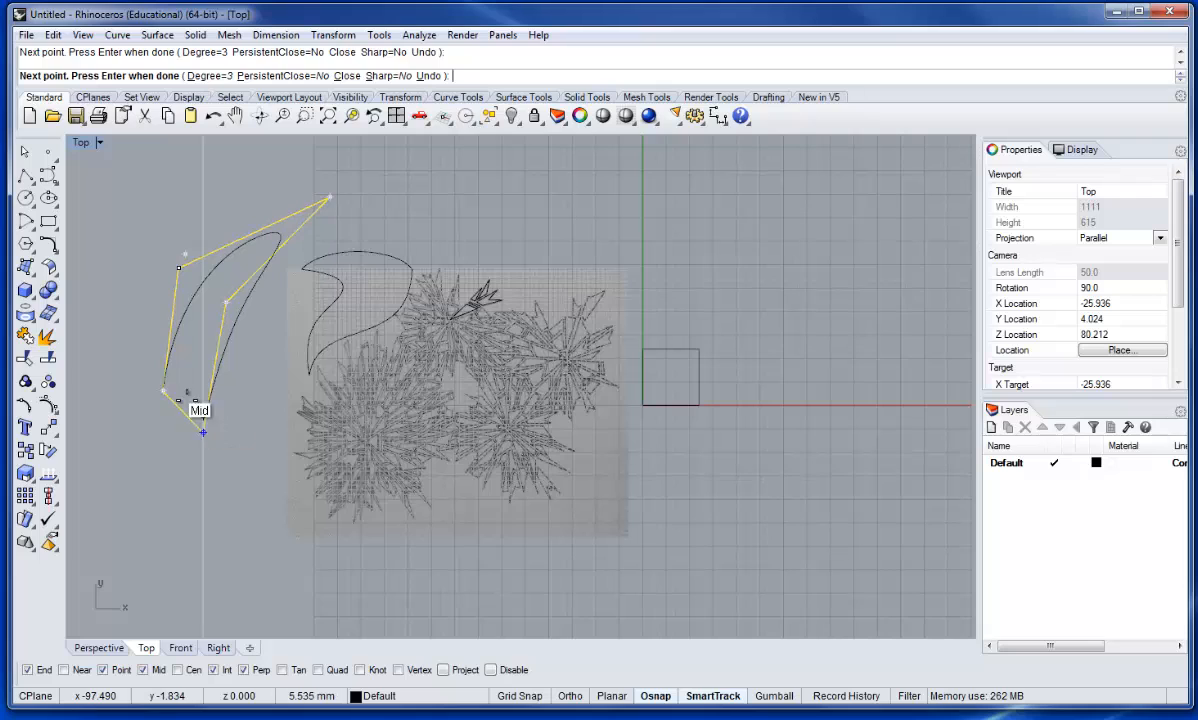
left_click(165, 392)
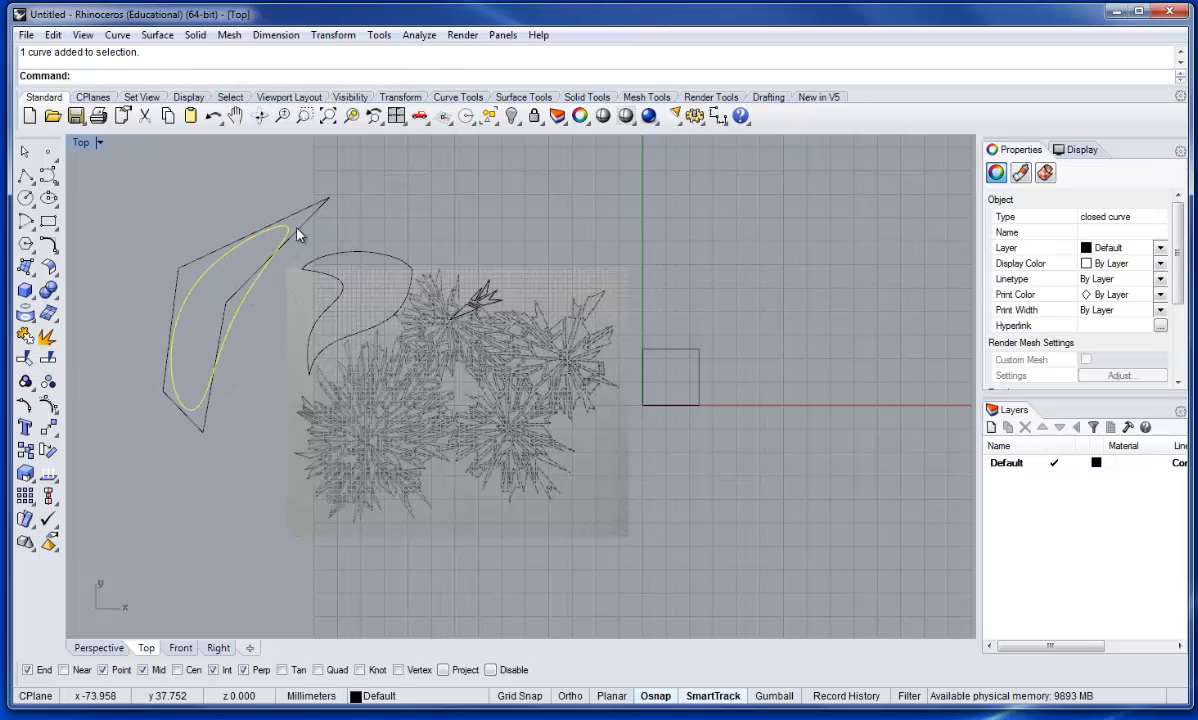
- Rebuild the closed degree-1 curve with a point count of 5 and degree 3, deleting the input curve
left_click(233, 340)
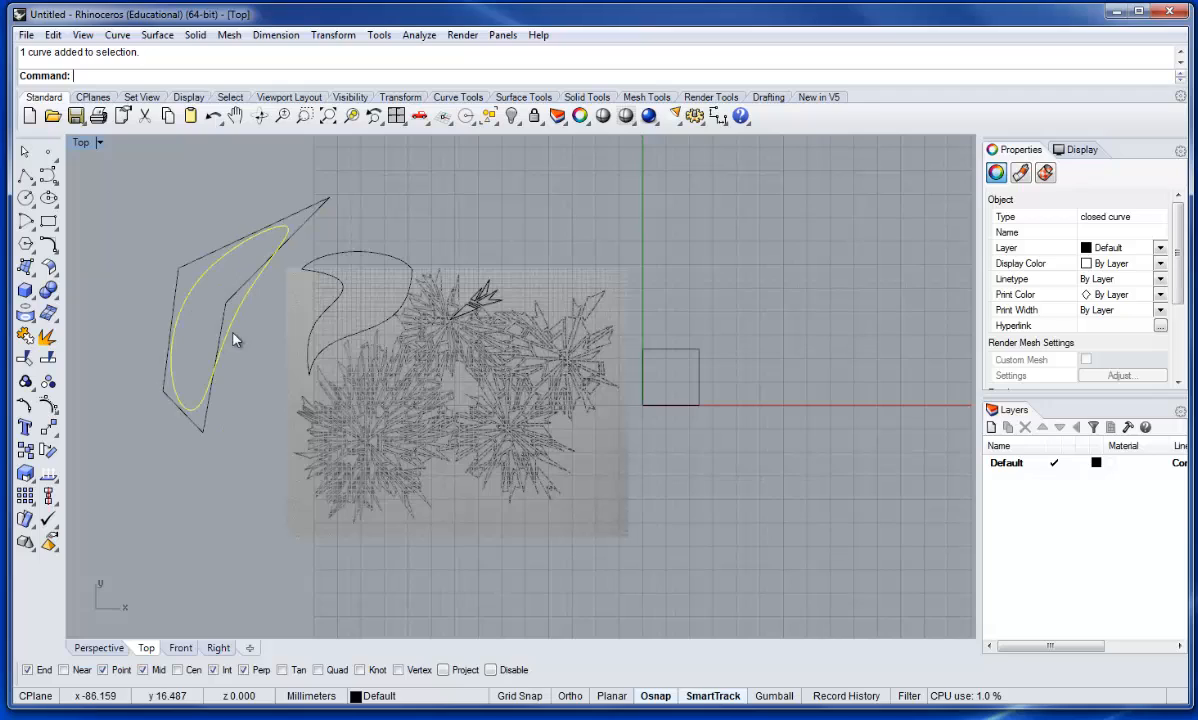
left_click(225, 410)
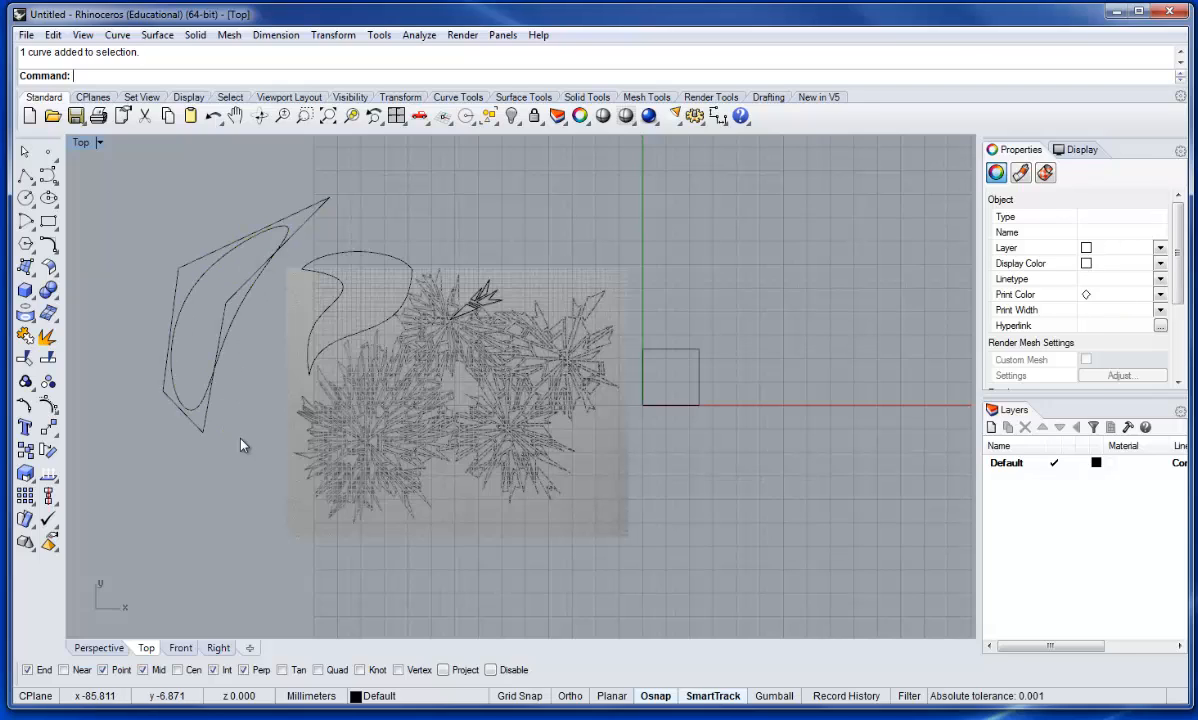
left_click(200, 257)
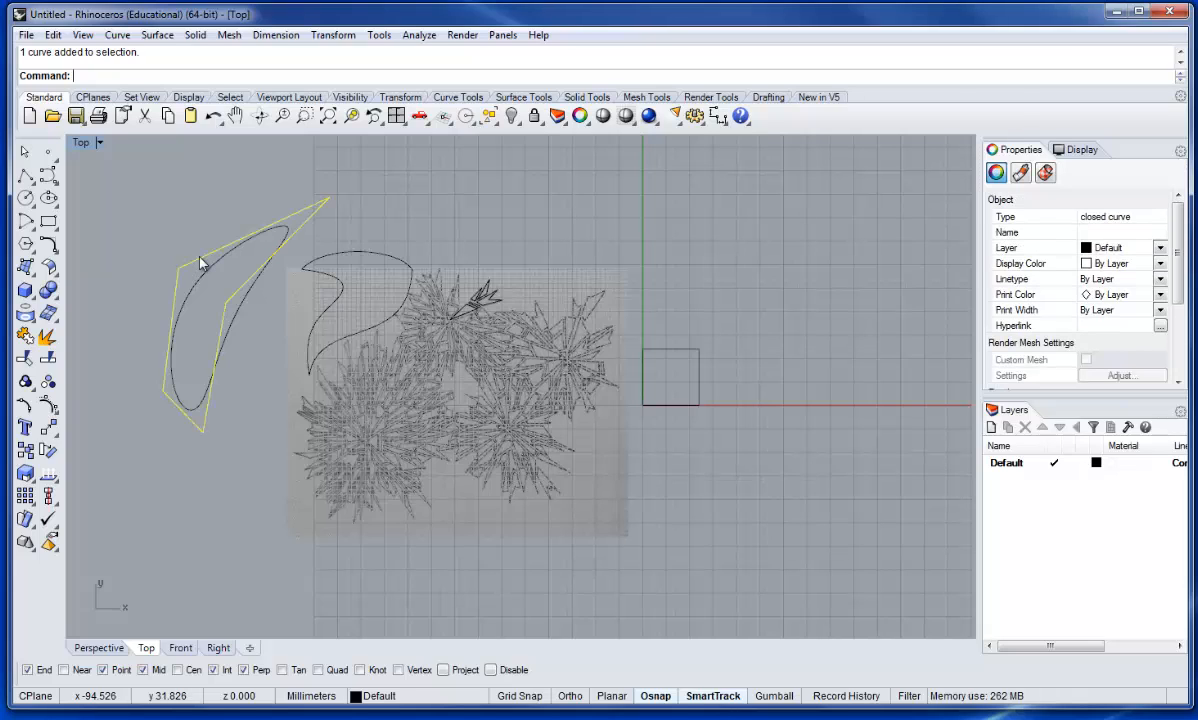
type("Rebuild")
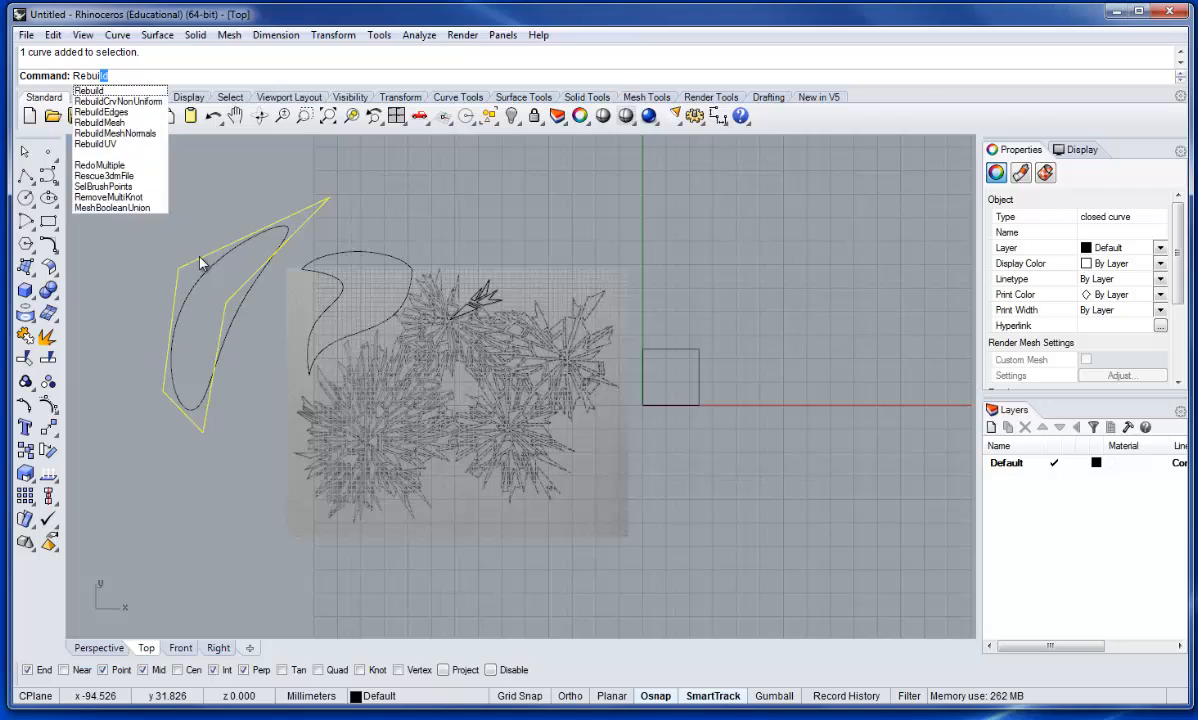
key("Return")
left_click_drag(240, 257, 698, 235)
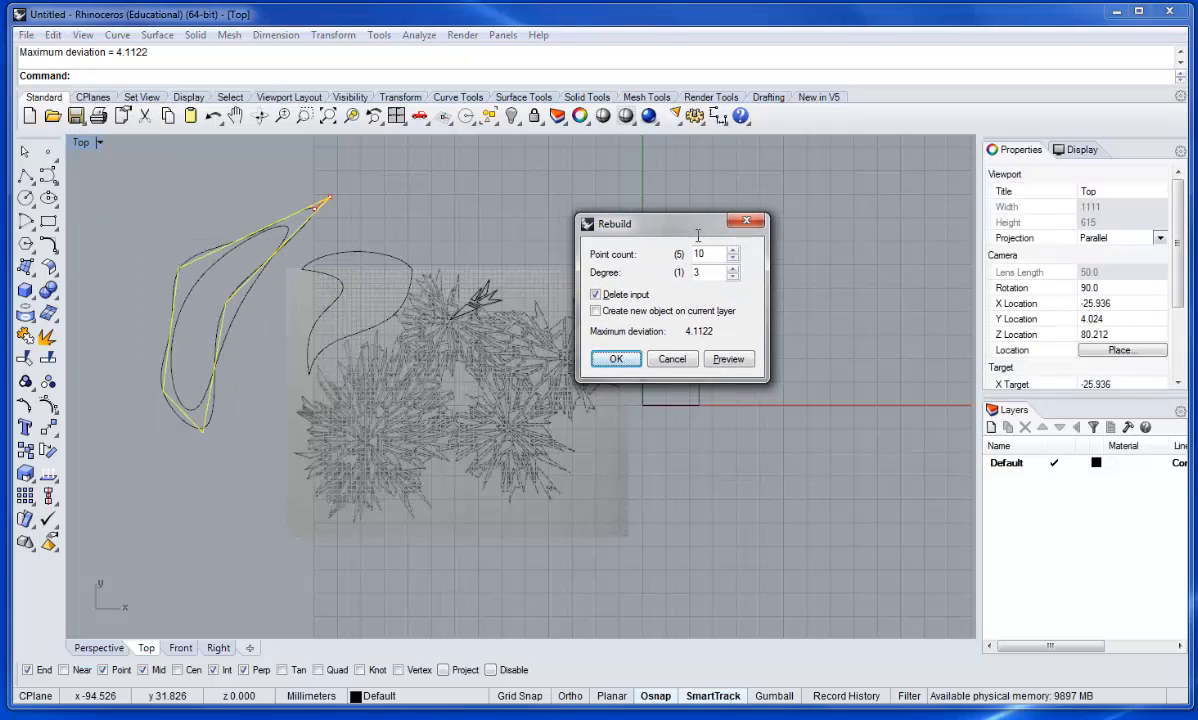
double_click(705, 254)
type("56")
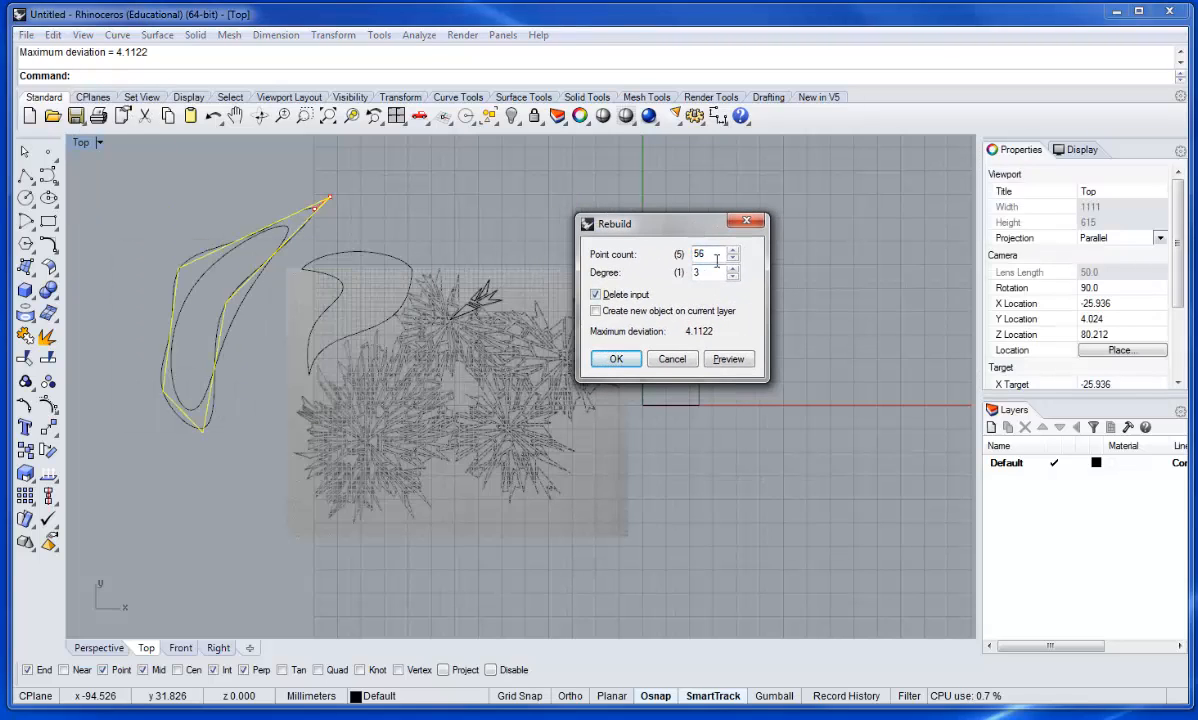
key("BackSpace")
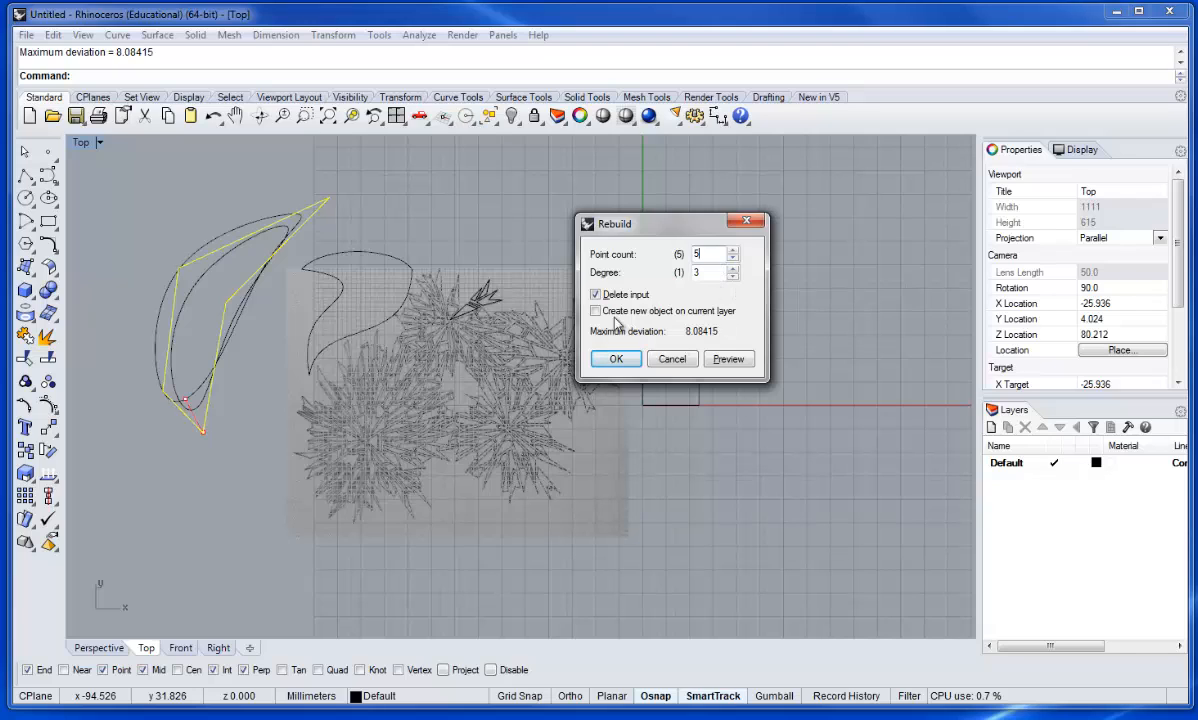
left_click(731, 360)
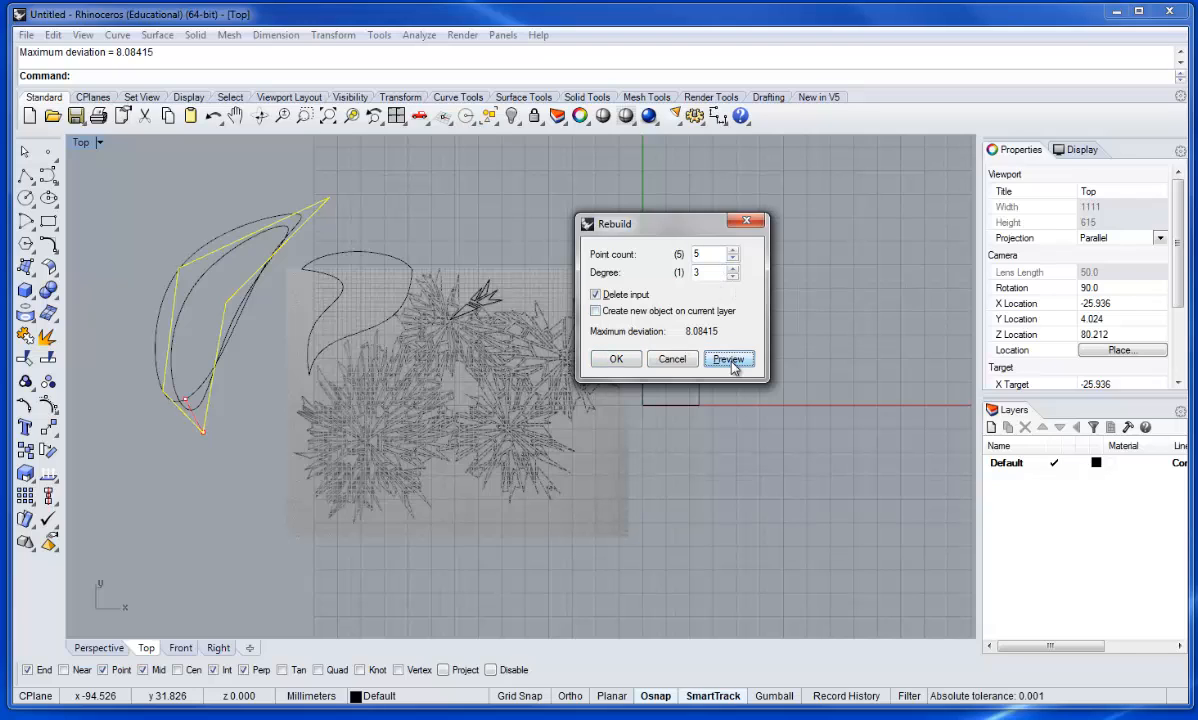
left_click(611, 359)
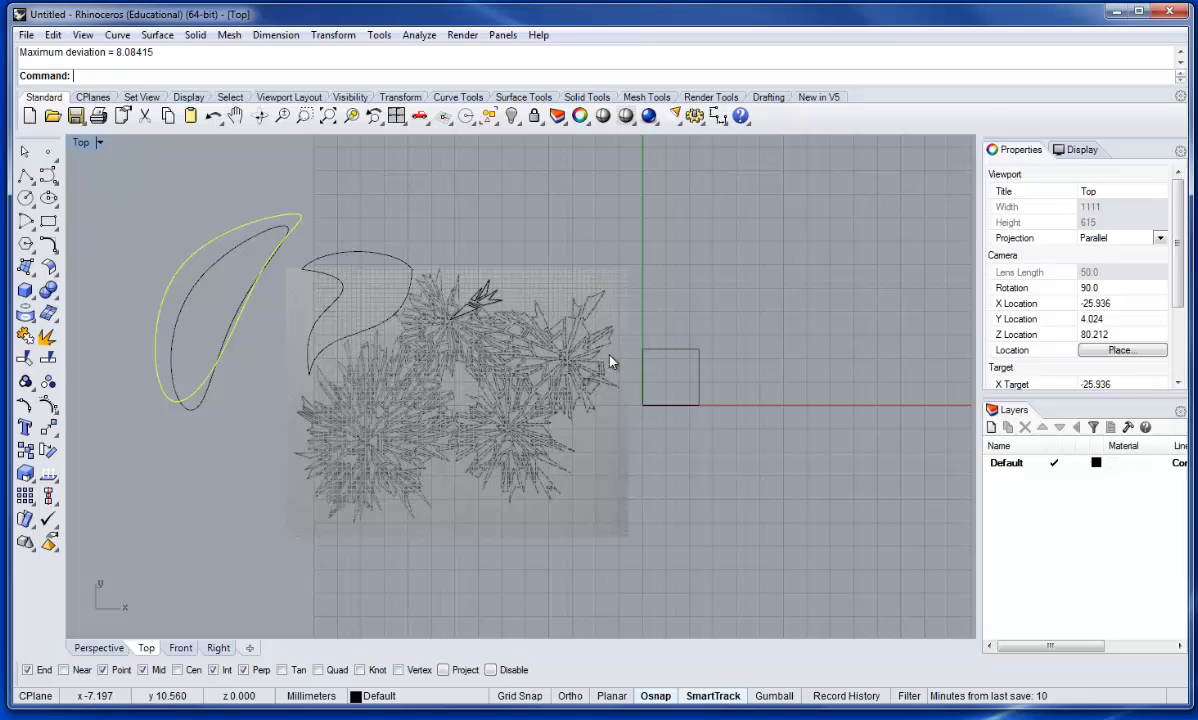
- Select both the rebuilt curve and the original degree-3 curve and turn on their control points
left_click(262, 338)
left_click(201, 261)
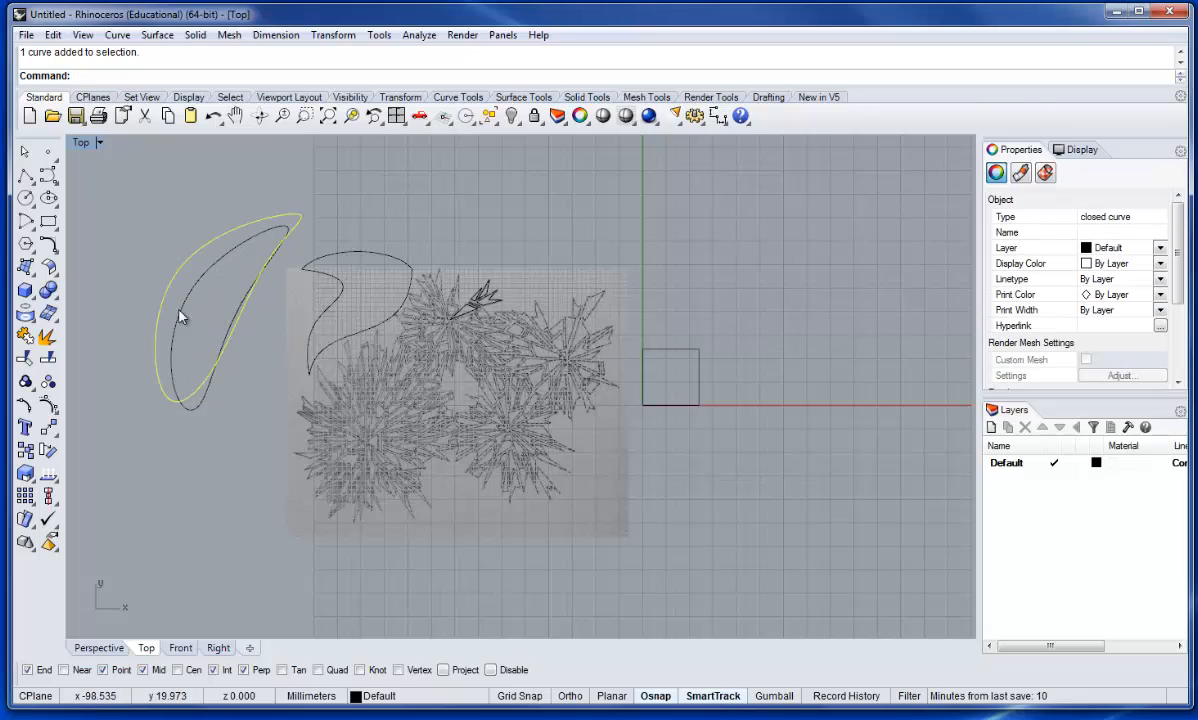
left_click(216, 286)
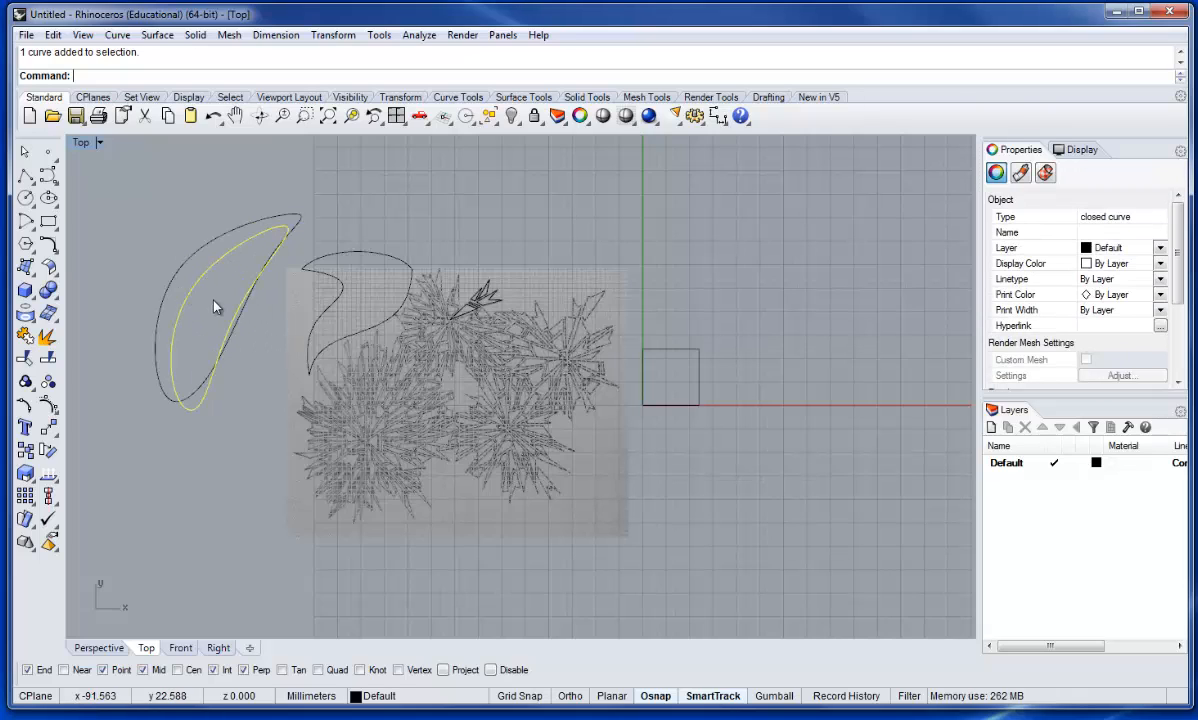
left_click_drag(213, 301, 86, 252)
left_click(47, 405)
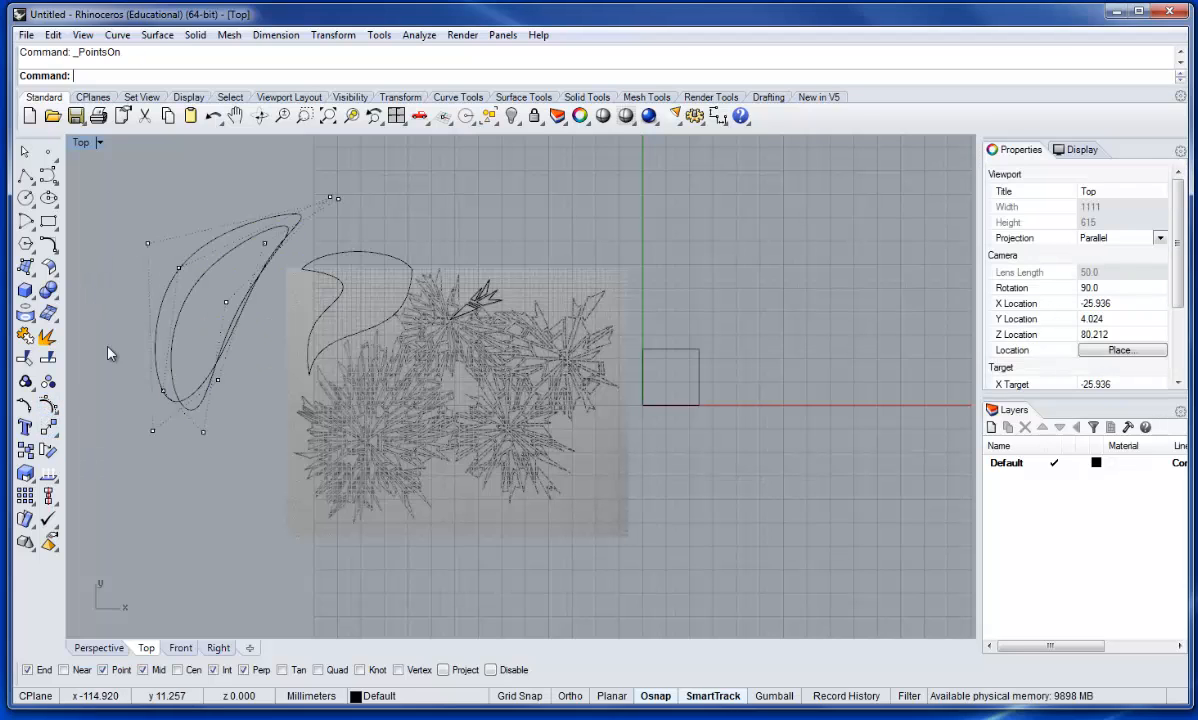
- Move the rebuilt curve's five control points onto the matching control points of the original degree-3 curve
scroll(150, 270, "up", 3)
left_click(199, 253)
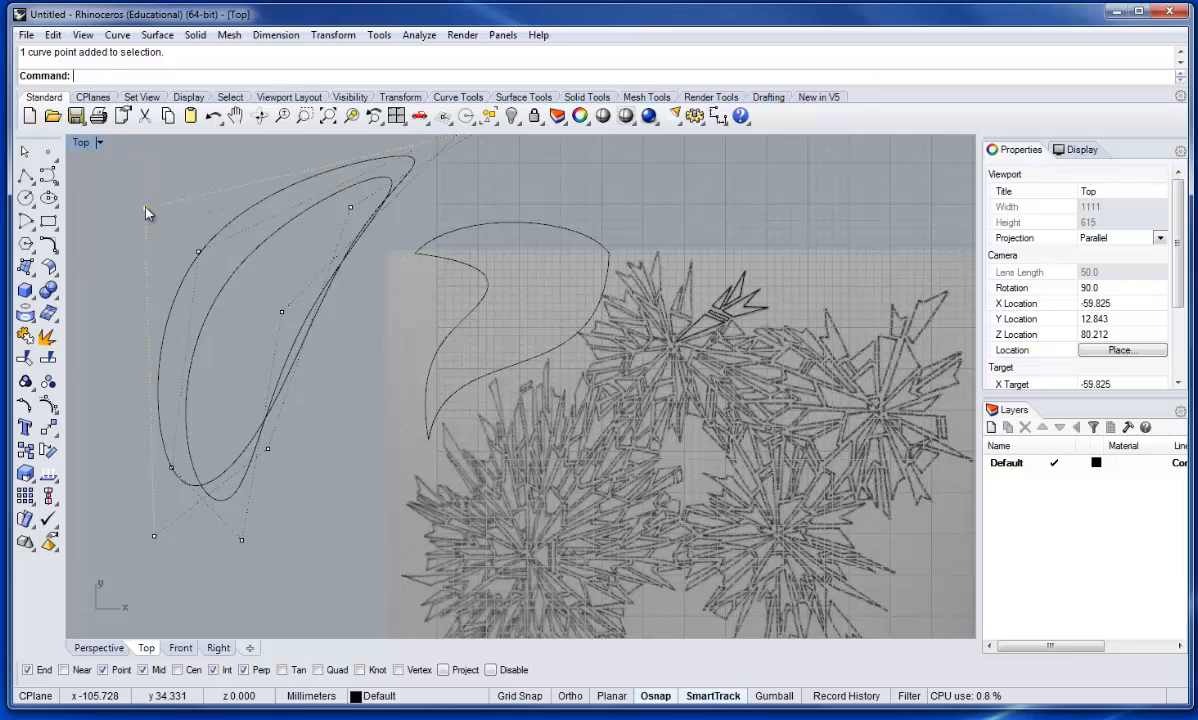
left_click_drag(145, 210, 198, 251)
left_click_drag(157, 540, 170, 470)
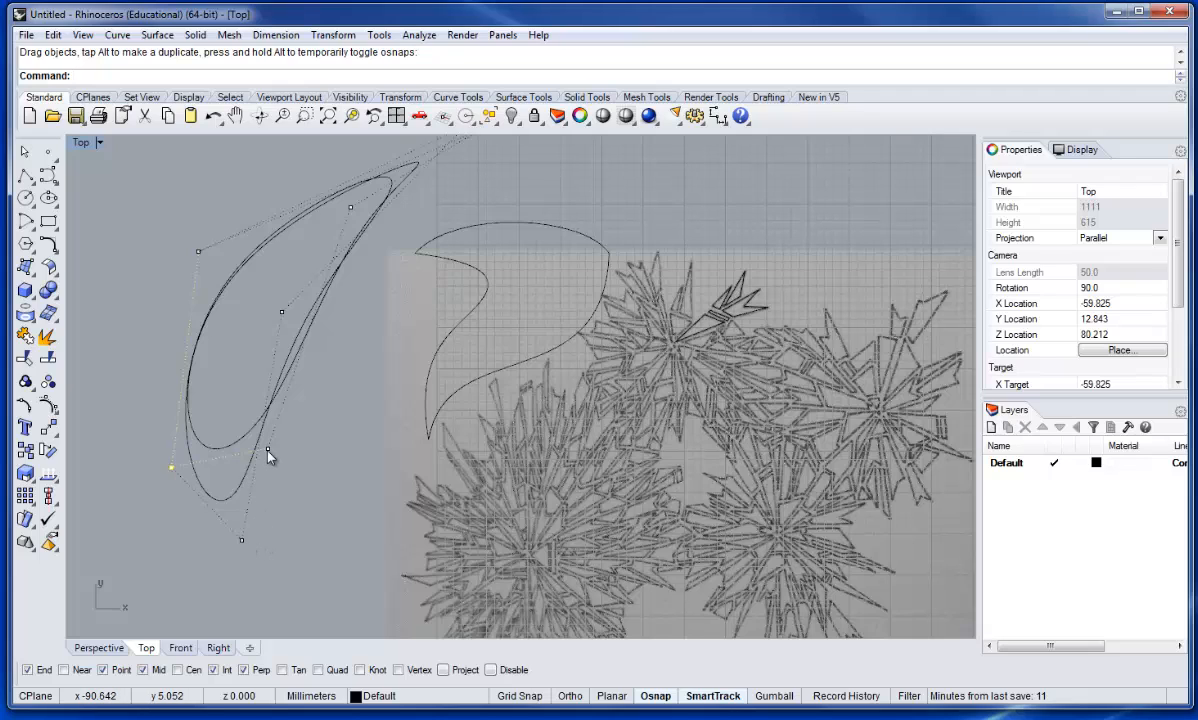
left_click_drag(267, 448, 240, 556)
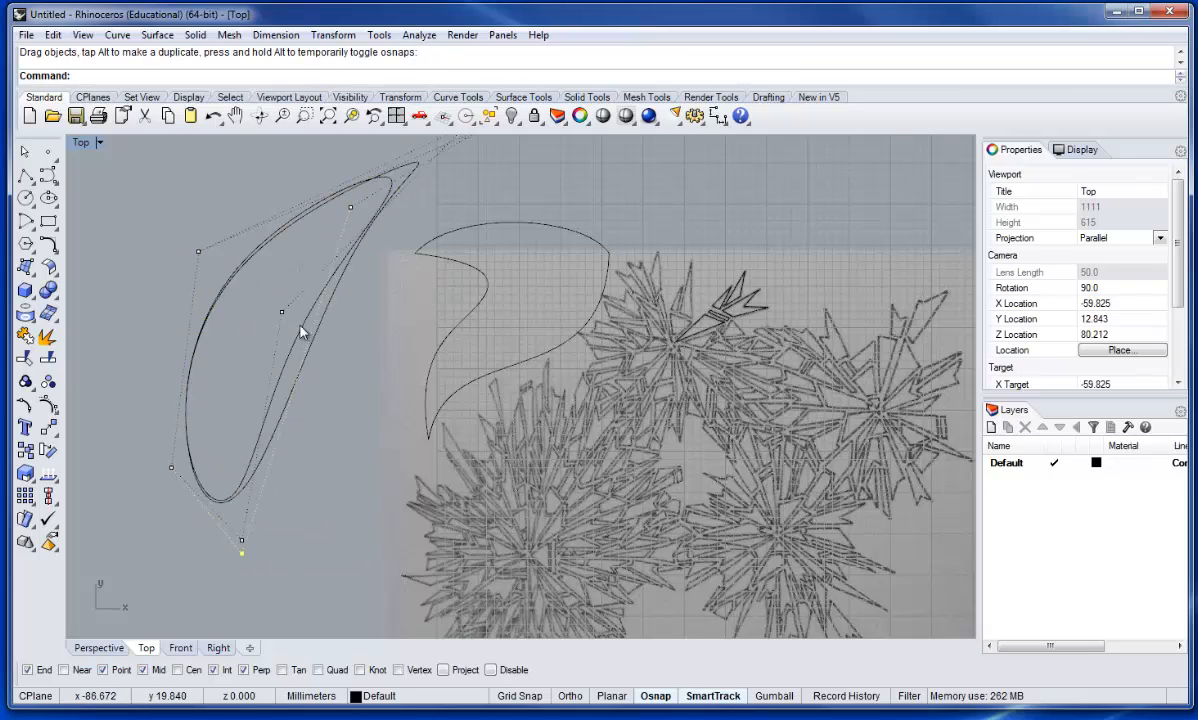
left_click_drag(352, 208, 281, 311)
right_click_drag(351, 198, 280, 305)
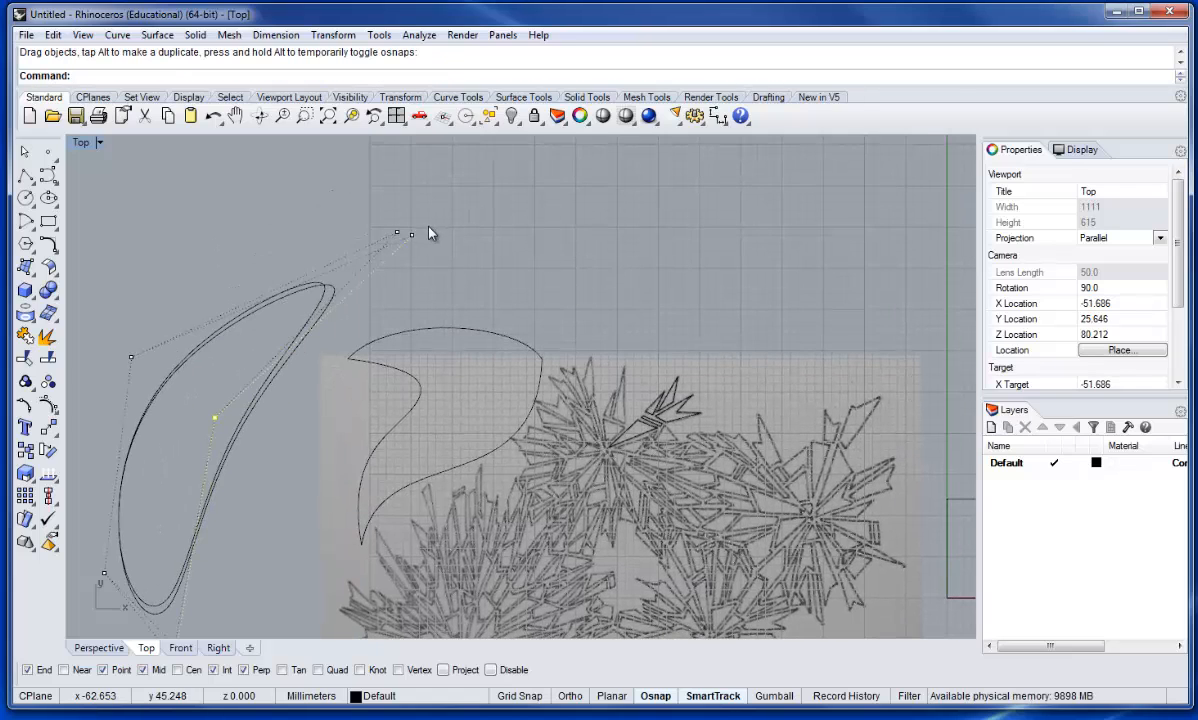
left_click_drag(414, 238, 397, 233)
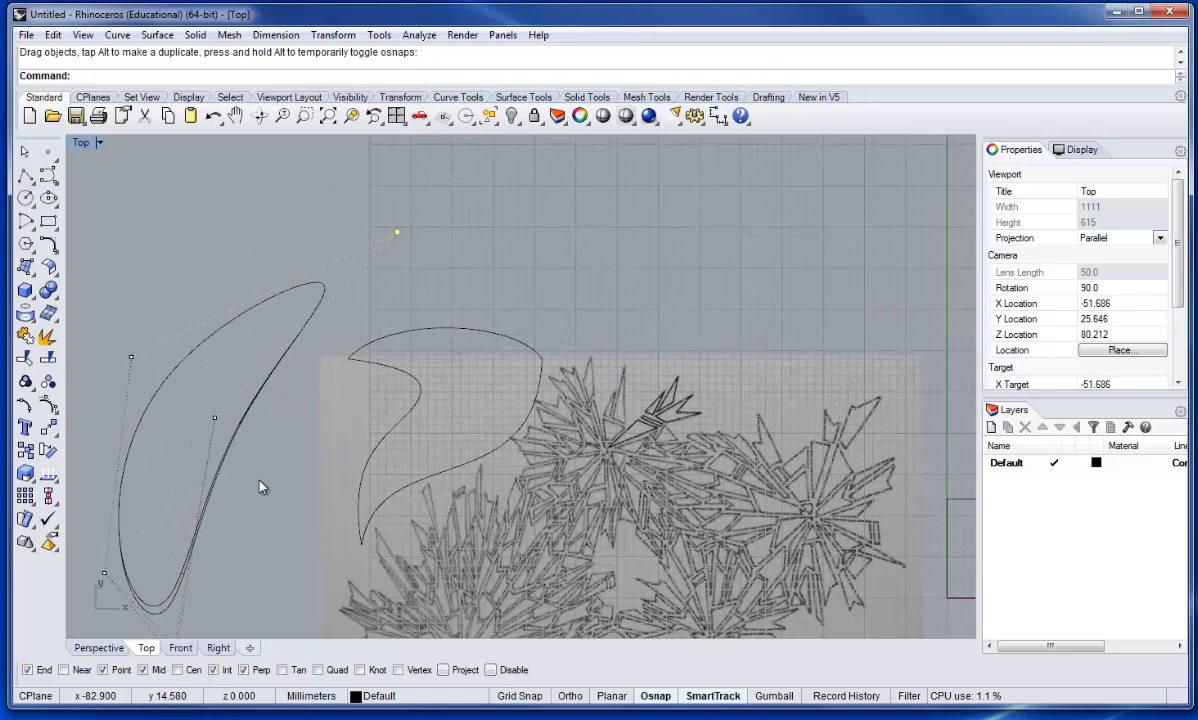
right_click_drag(235, 486, 262, 399)
mouse_move(202, 558)
left_mouse_down()
mouse_move(227, 562)
mouse_move(202, 571)
left_mouse_up()
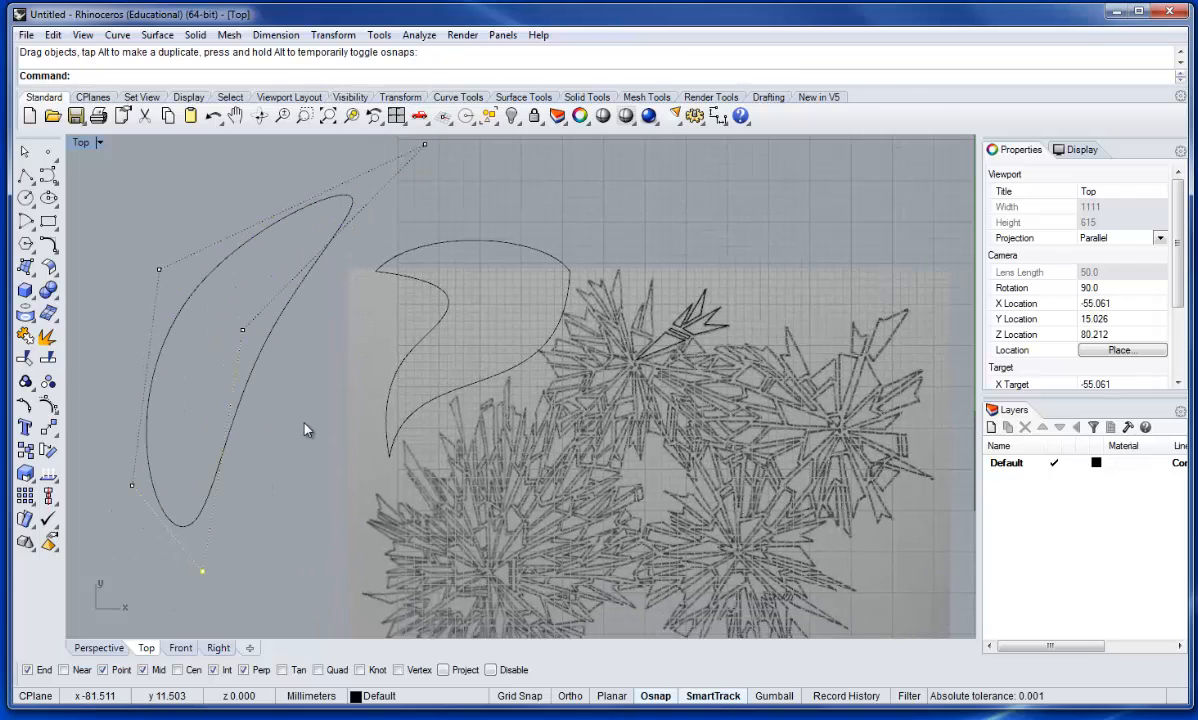
- Hide the control points, select one of the two coincident closed curves and place it to the left of the other
left_click(268, 350)
left_click(321, 390)
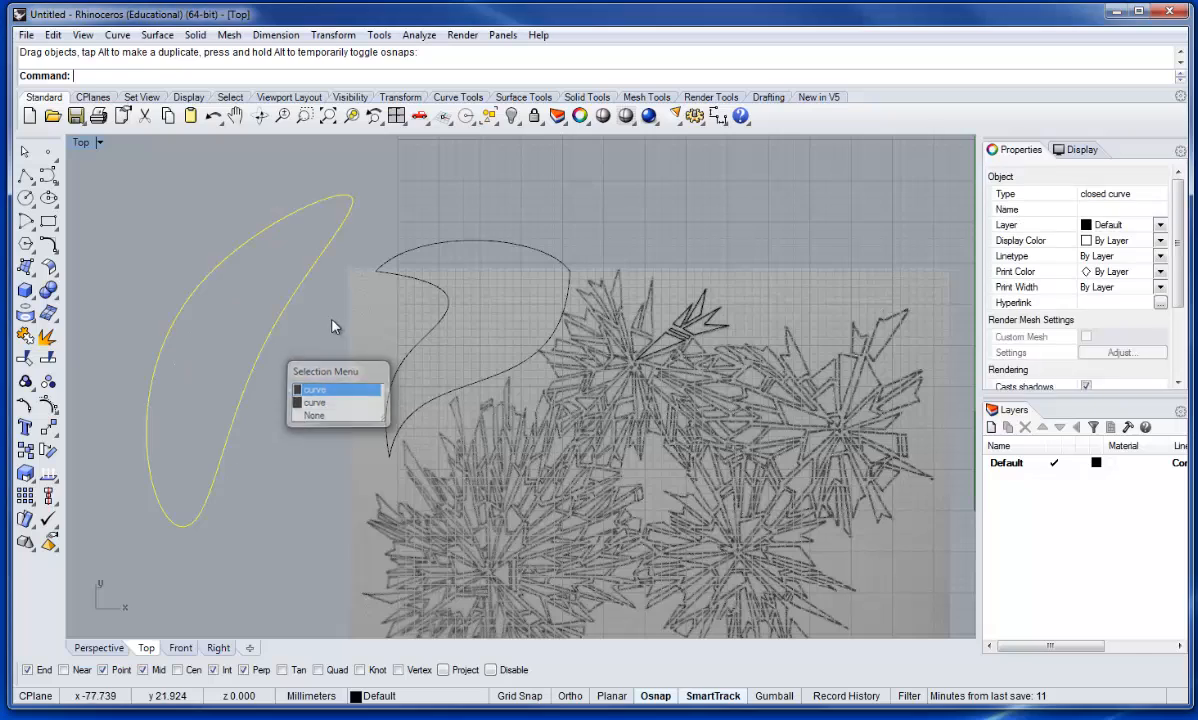
scroll(332, 321, "down", 7)
left_click_drag(288, 360, 200, 360)
key("alt")
left_click(227, 390)
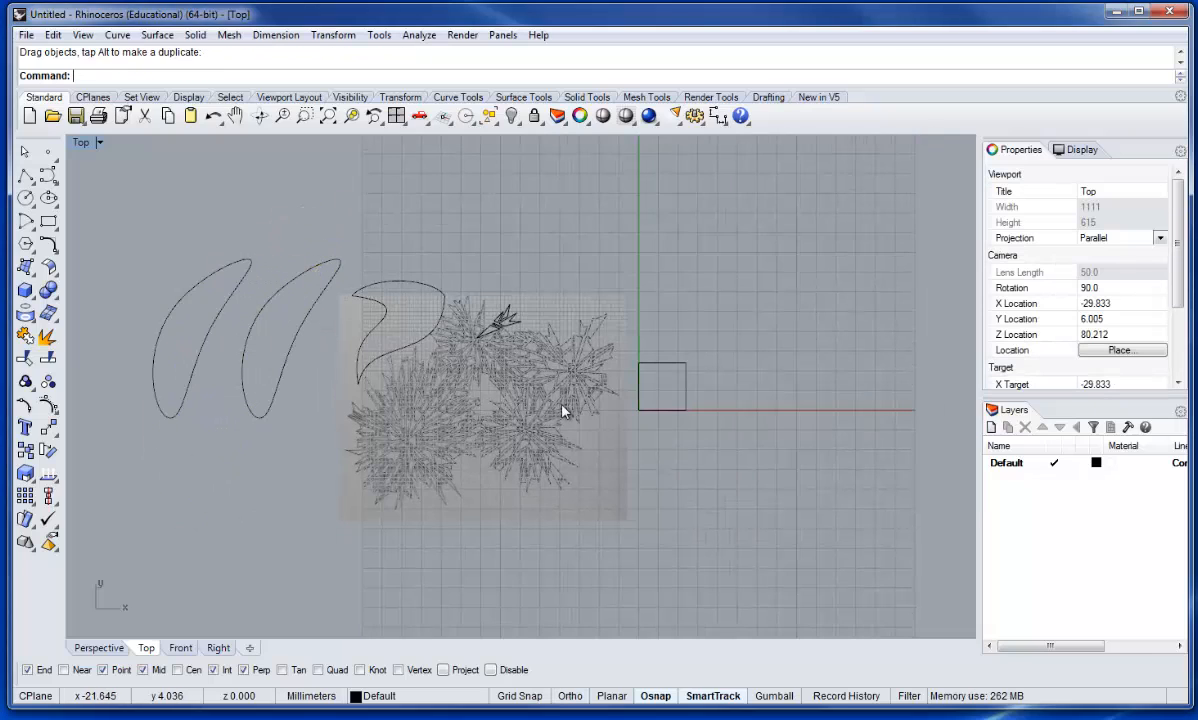
- Draw an inscribed polygon with 9 sides above the picture, by center and corner
left_click(31, 245)
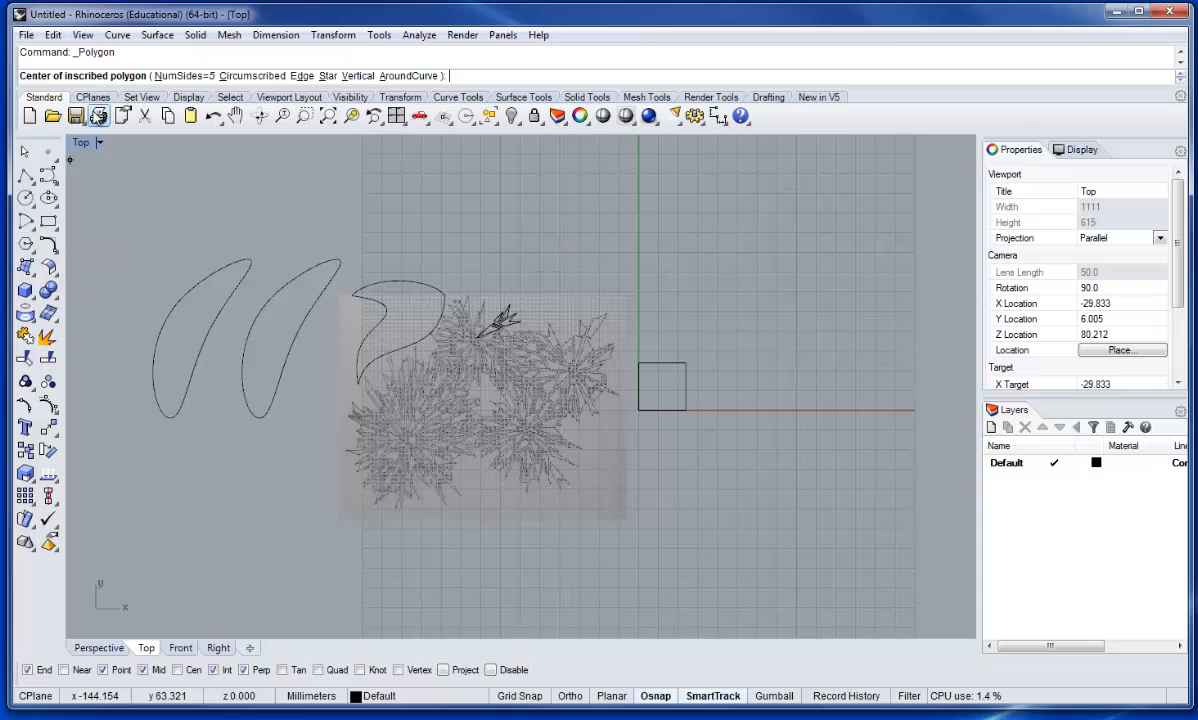
left_click(195, 76)
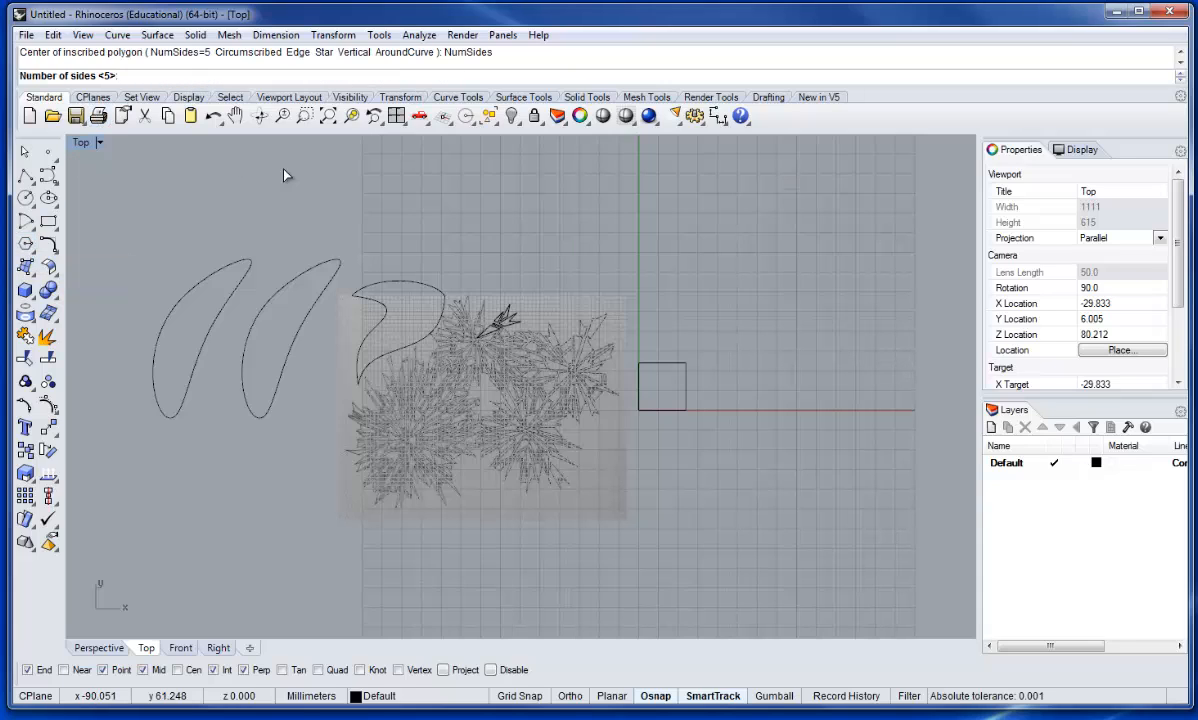
type("9")
key("Return")
left_click(477, 214)
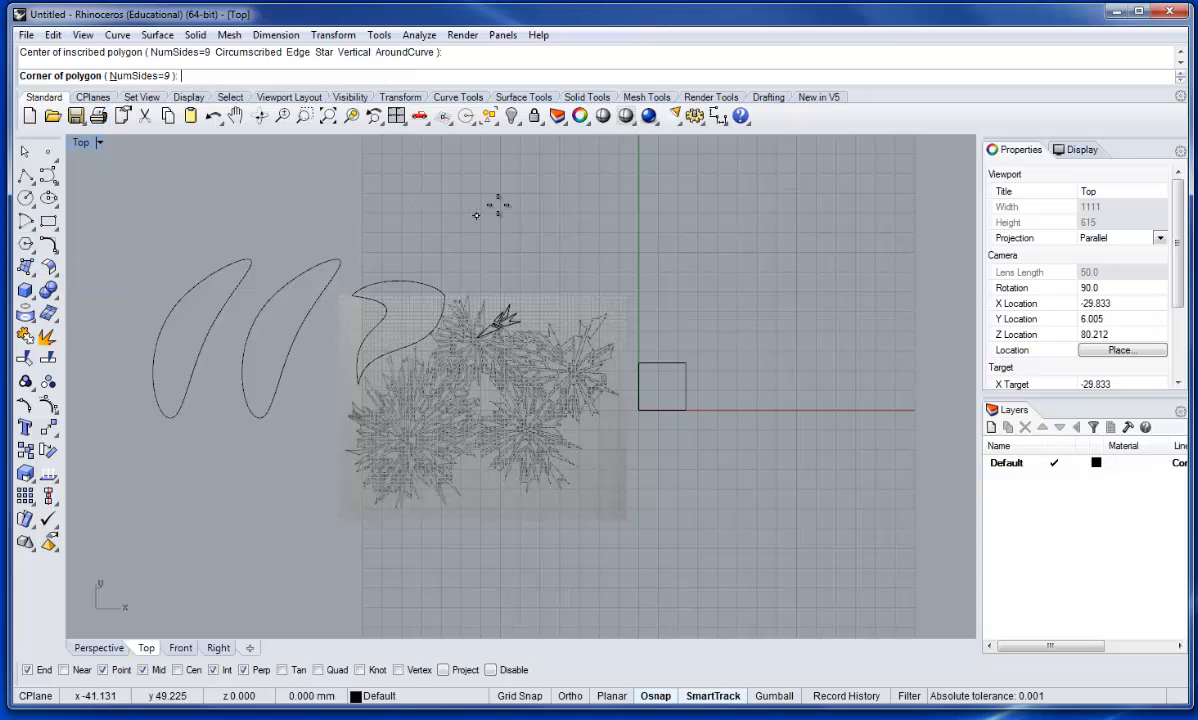
left_click(534, 211)
- Draw a small inscribed polygon with 3 sides to the left of the nine-sided polygon
right_click(330, 185)
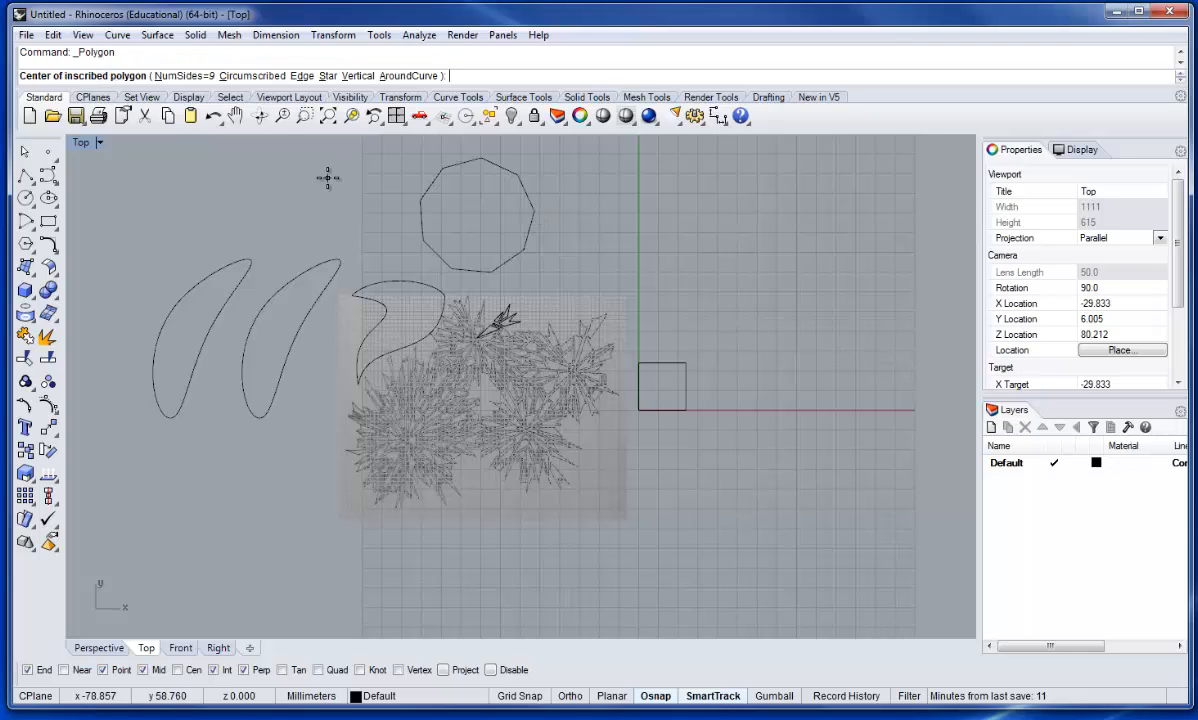
left_click(180, 76)
type("3")
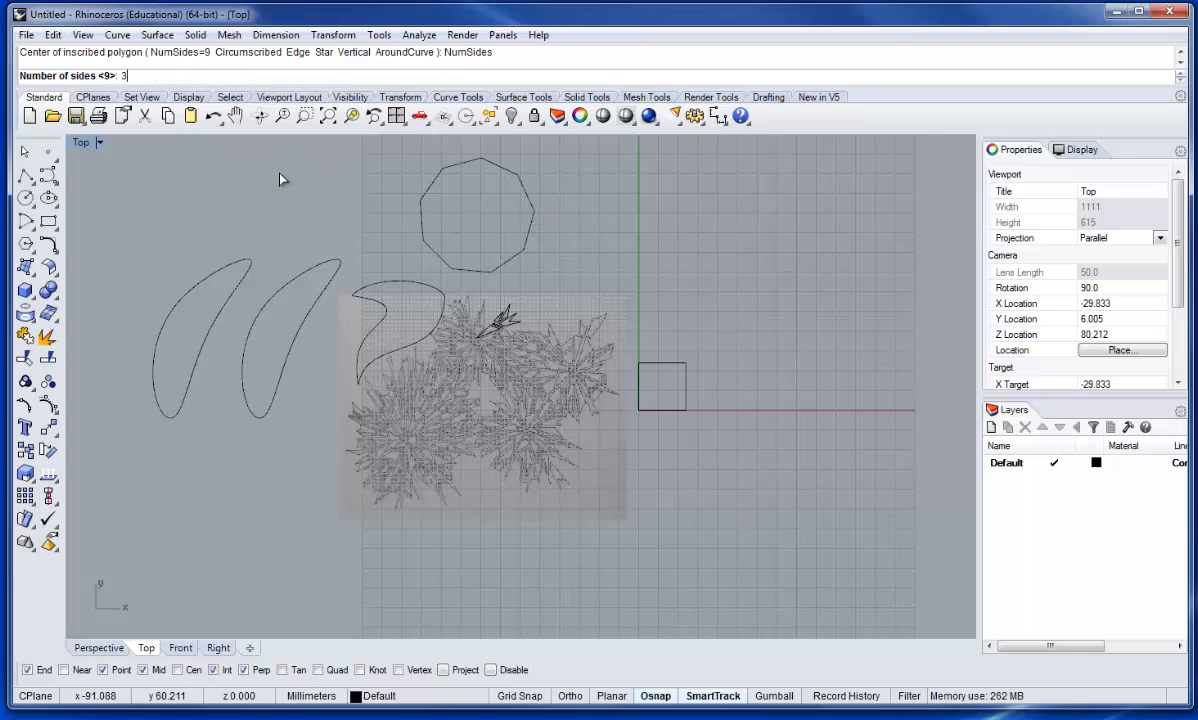
key("Return")
left_click(320, 208)
left_click(350, 200)
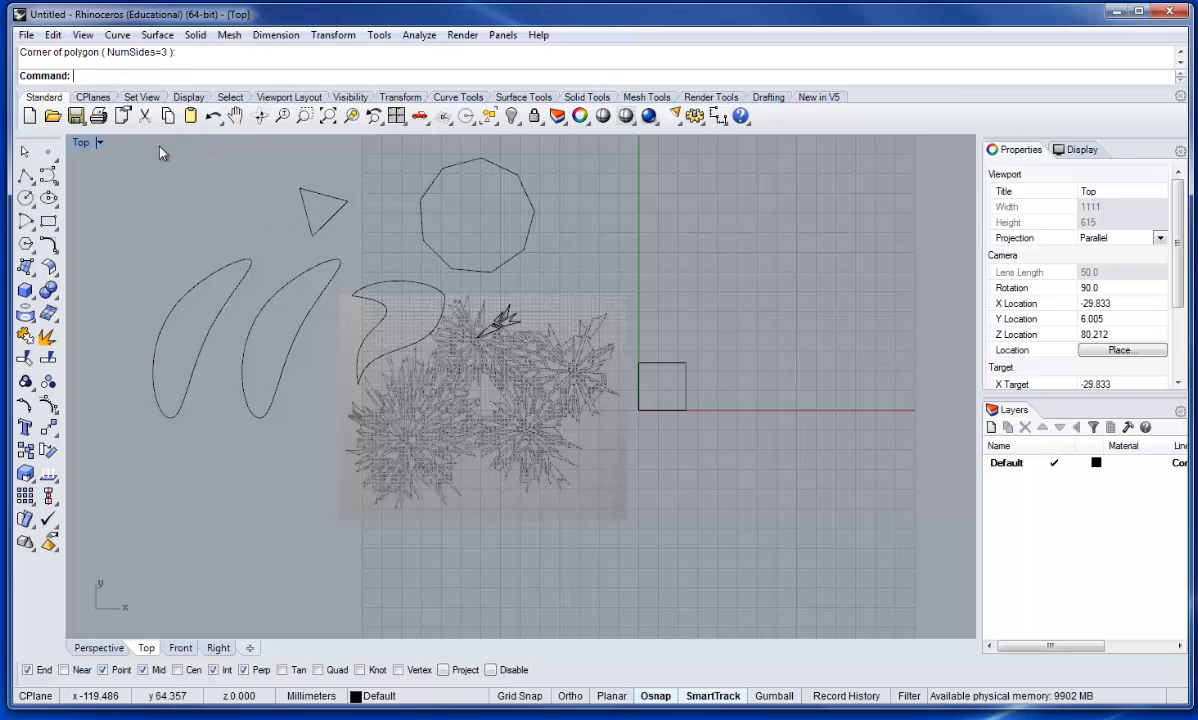
right_click(190, 268)
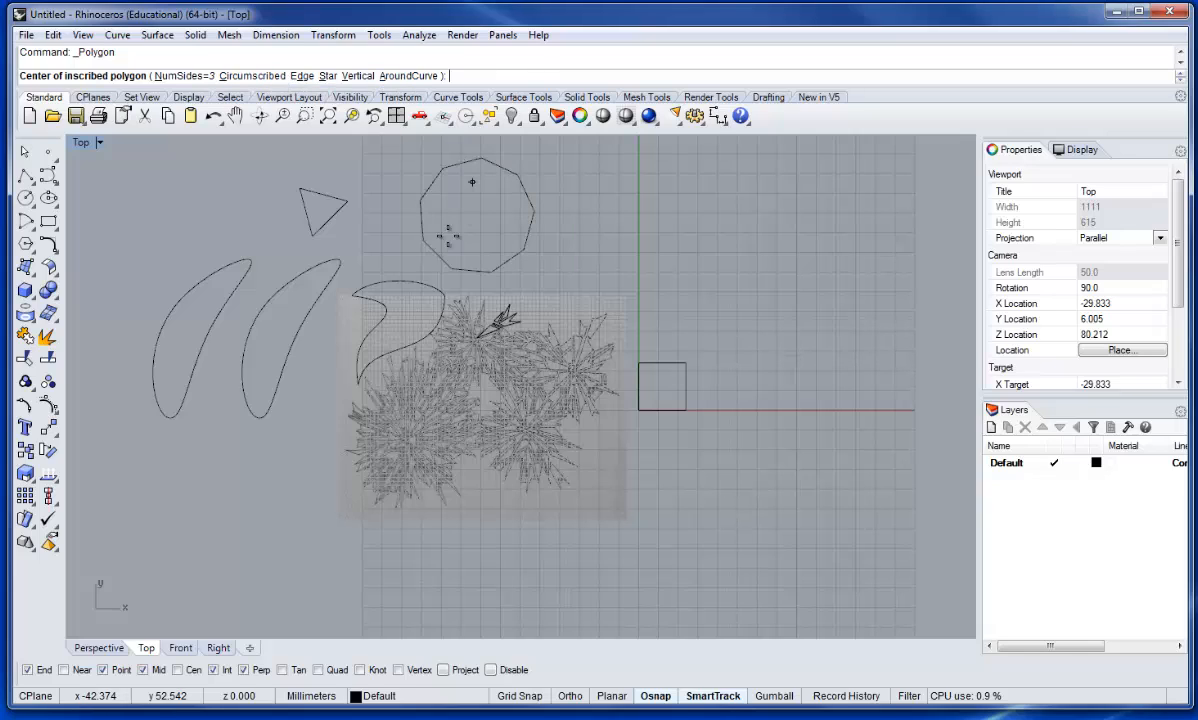
- Fillet the upper corner of the traced long triangle beside the narrow strip with a radius of 0.1, and check the rounded corner up close
left_click(49, 246)
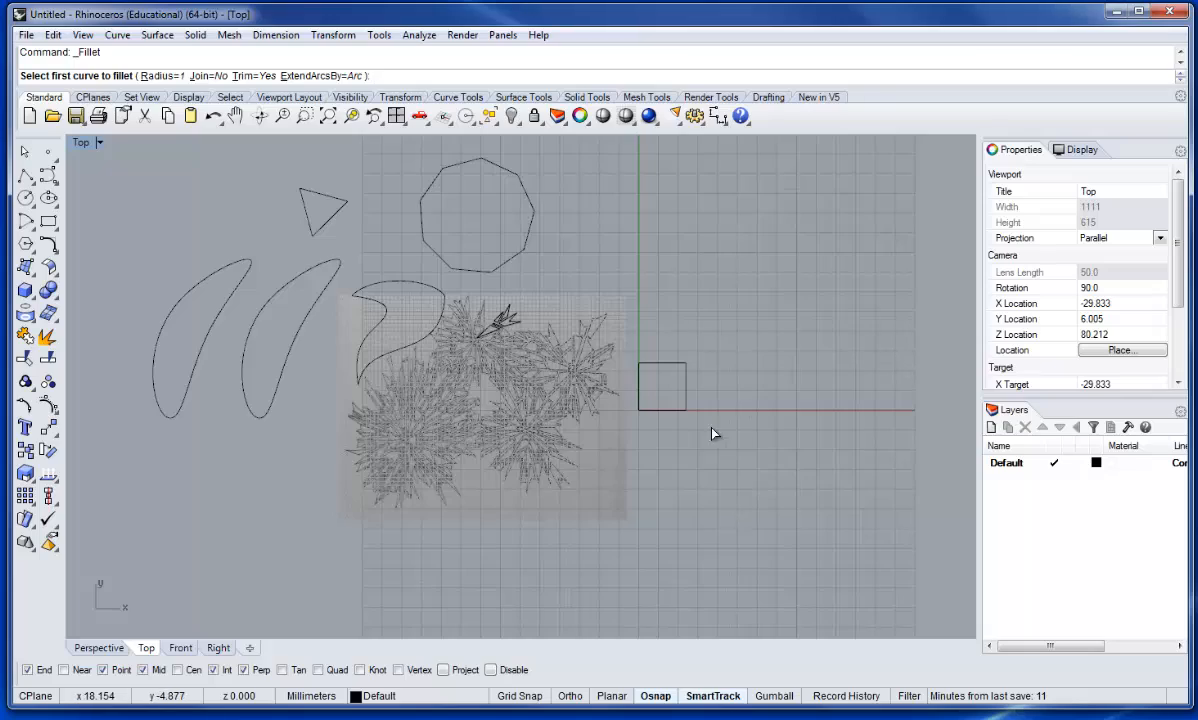
scroll(713, 433, "up", 8)
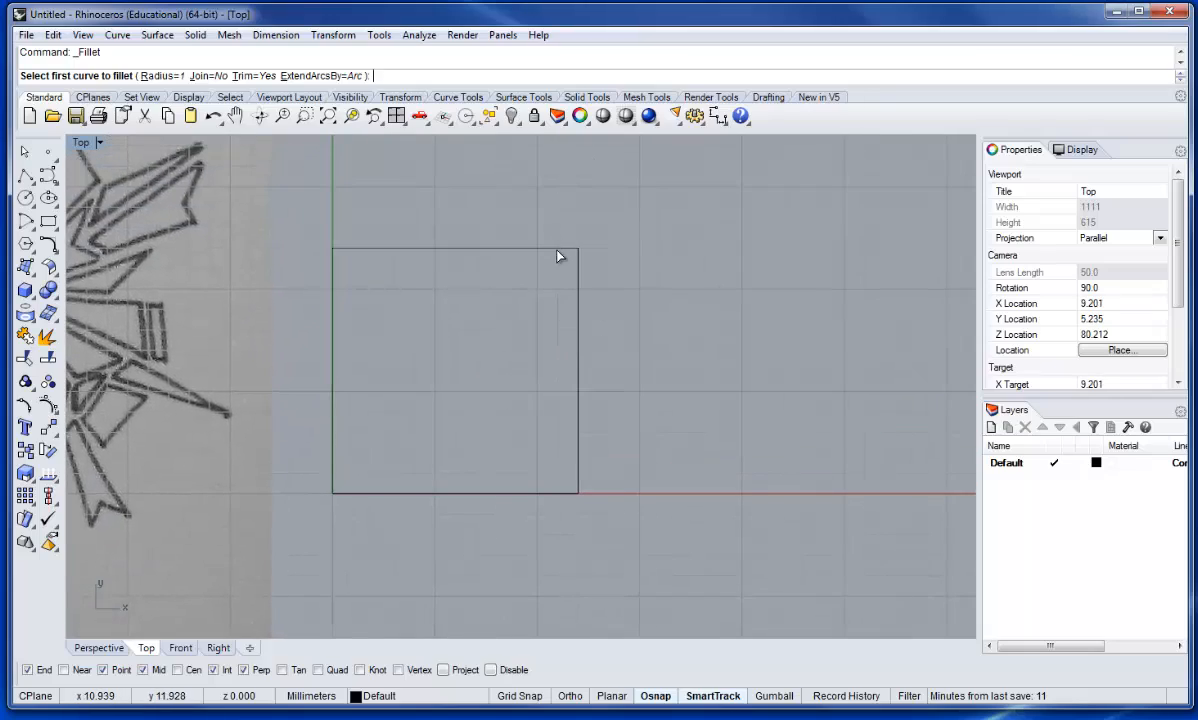
scroll(540, 265, "down", 5)
scroll(368, 250, "up", 6)
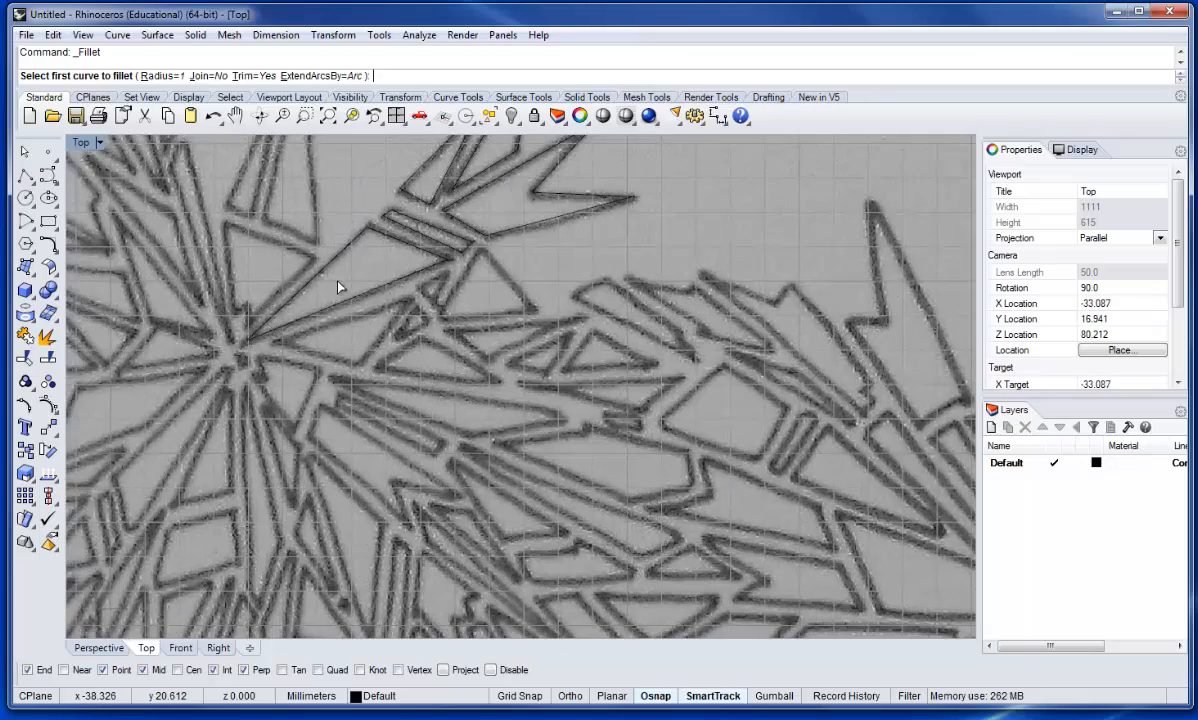
left_click(155, 78)
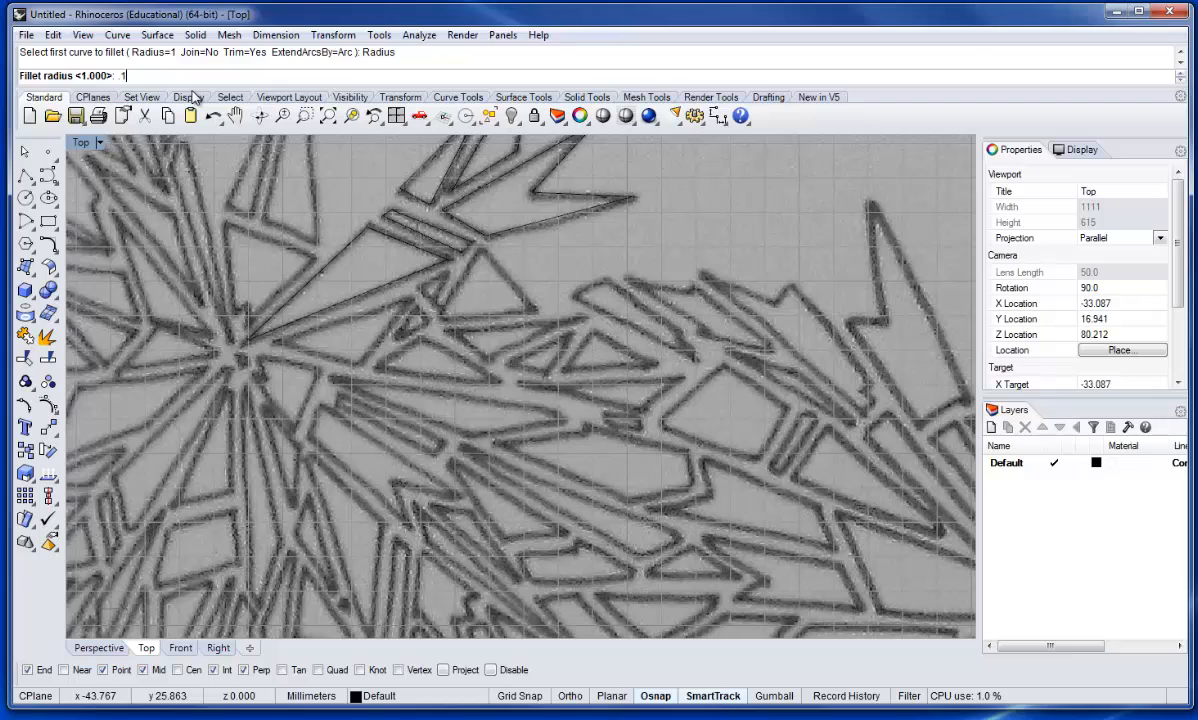
type(".1")
key("Return")
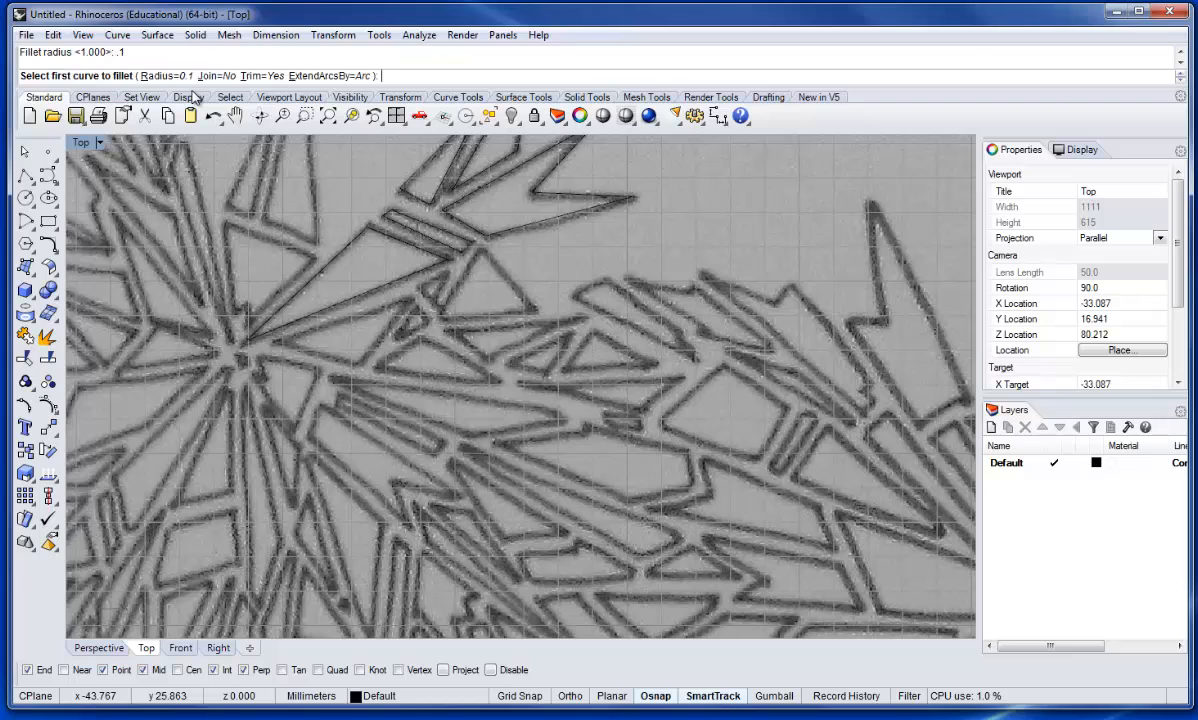
left_click(356, 244)
left_click(384, 226)
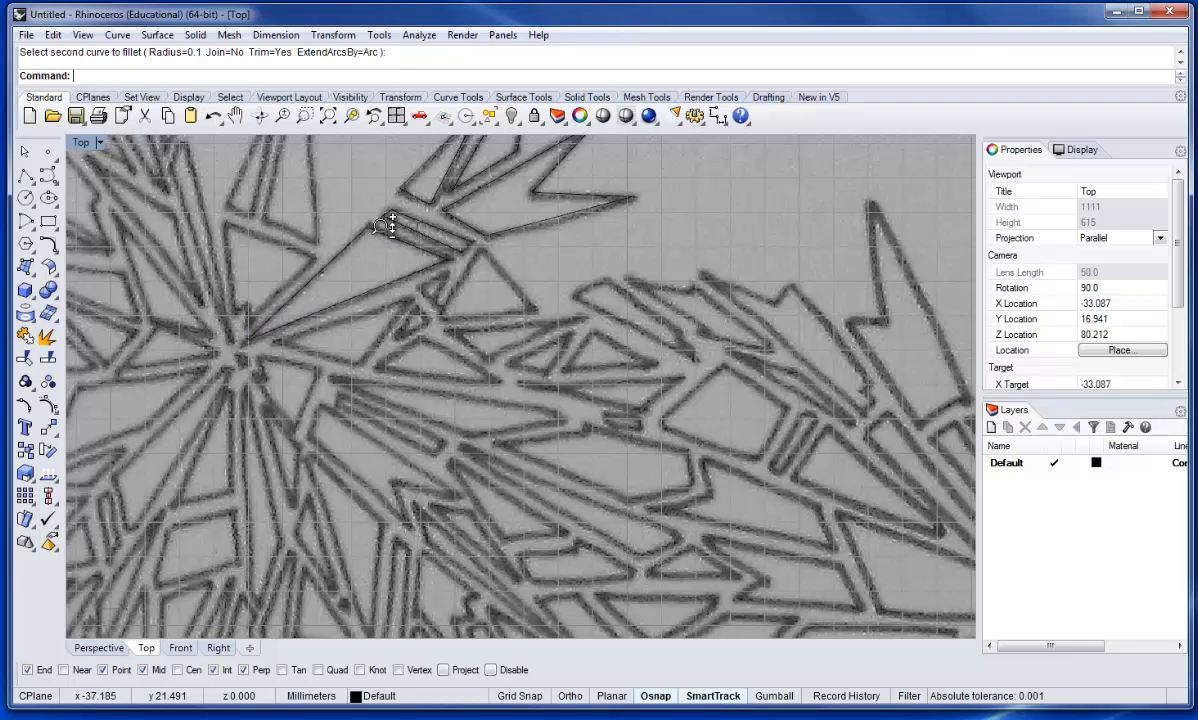
scroll(384, 226, "up", 8)
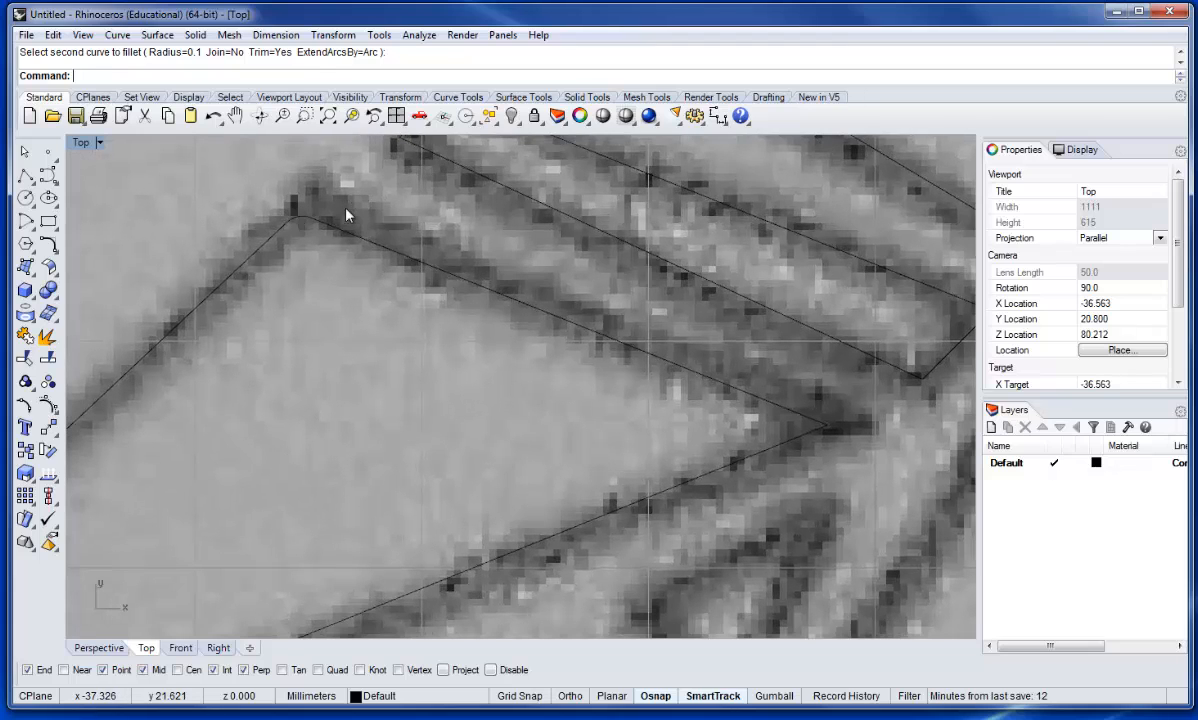
left_click(325, 226)
scroll(334, 228, "down", 2)
key("Escape")
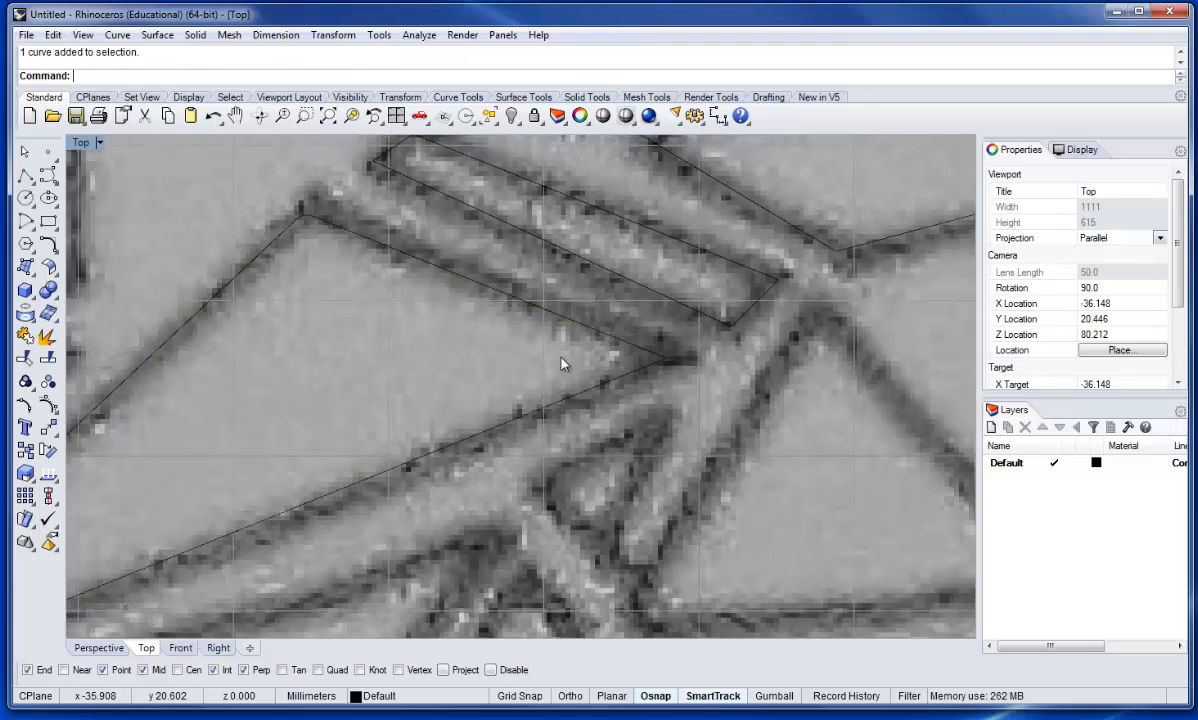
- Fillet the sharp corner of the traced long triangle nearest the narrow strip's lower end with a radius of 0.25
key("Return")
left_click(162, 75)
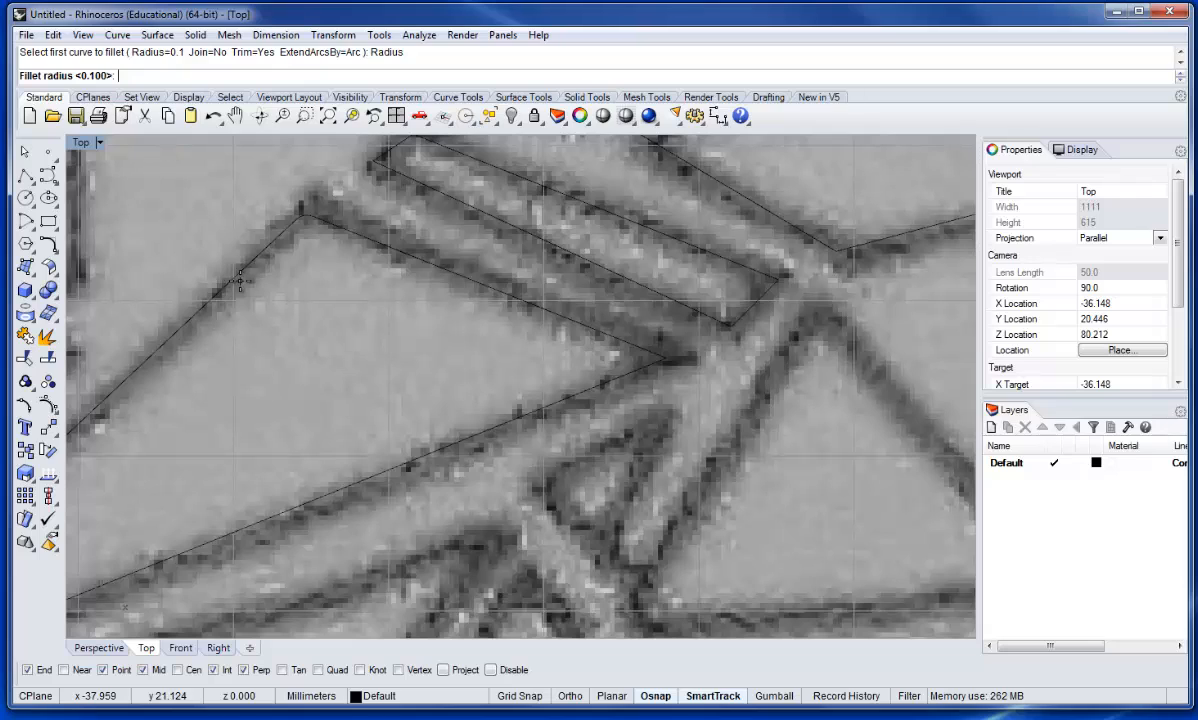
type("25")
key("Return")
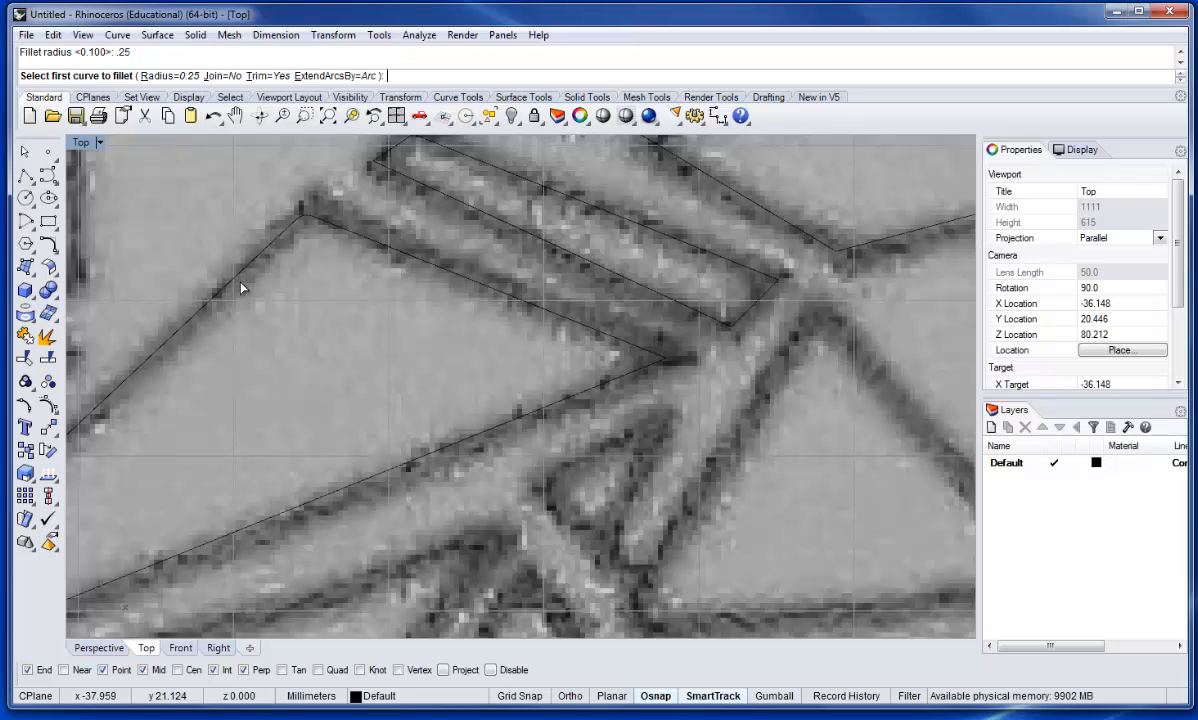
left_click(572, 329)
left_click(590, 393)
scroll(485, 320, "down", 5)
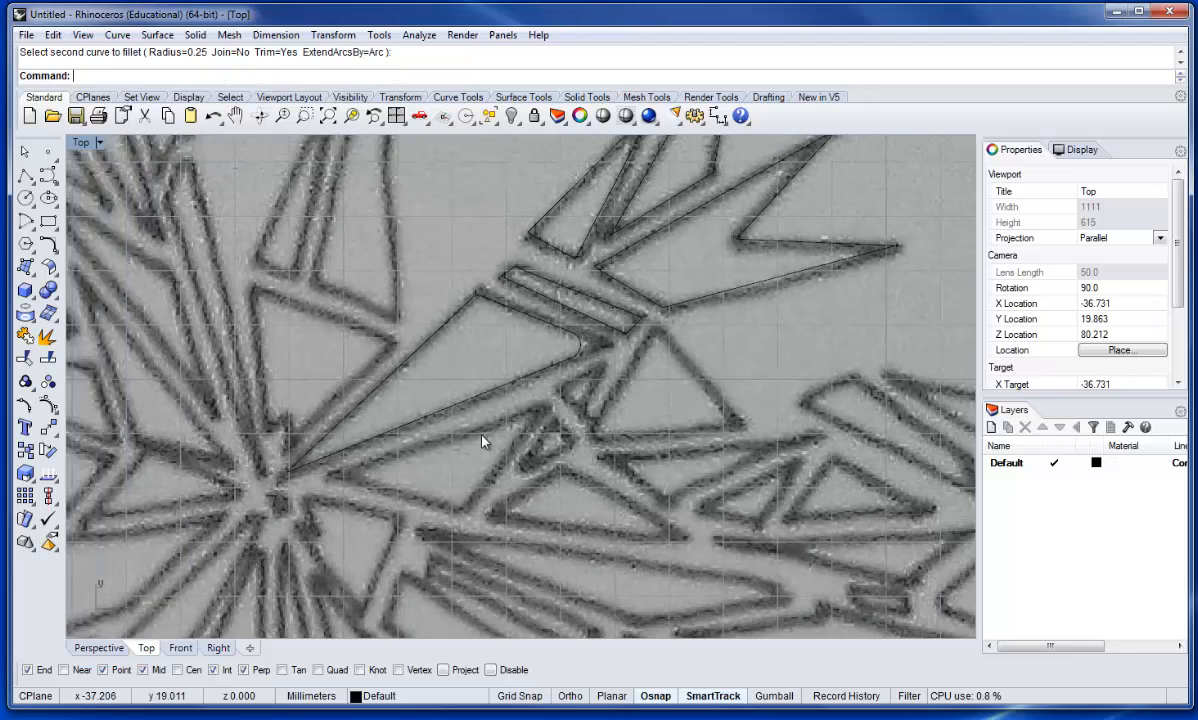
- Fillet the long triangle's lower tip and its upper corner with the same 0.25 radius
left_click(424, 406)
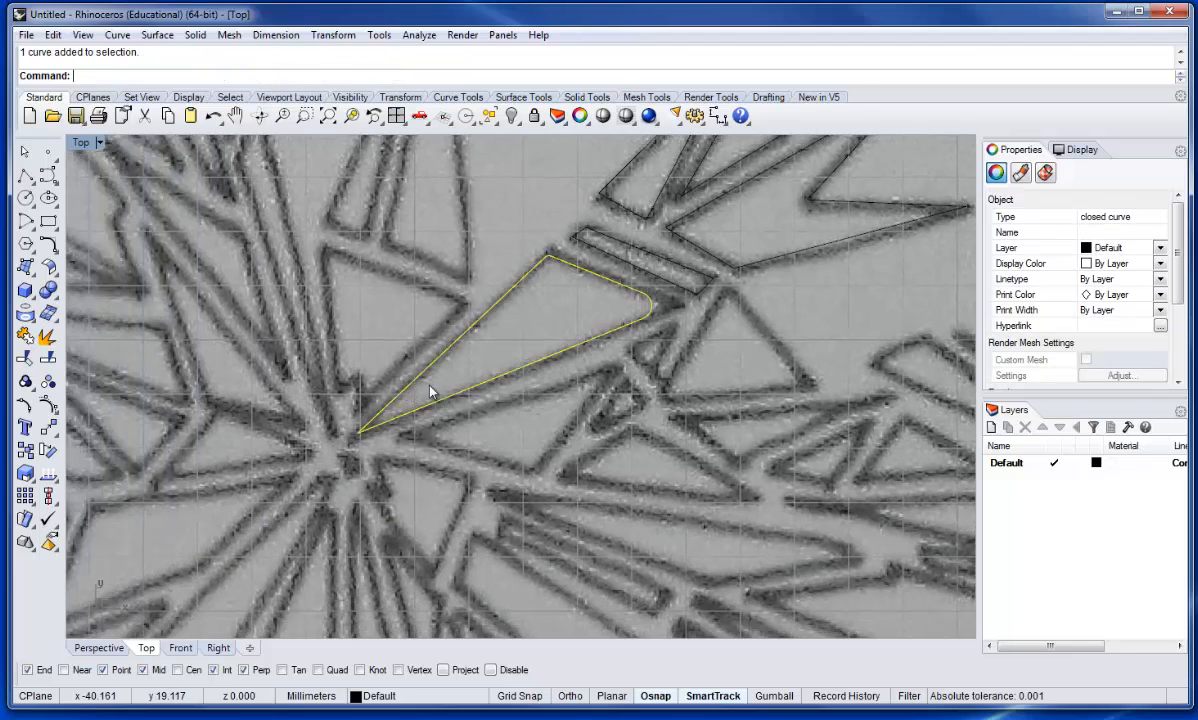
key("Escape")
key("Return")
left_click(434, 360)
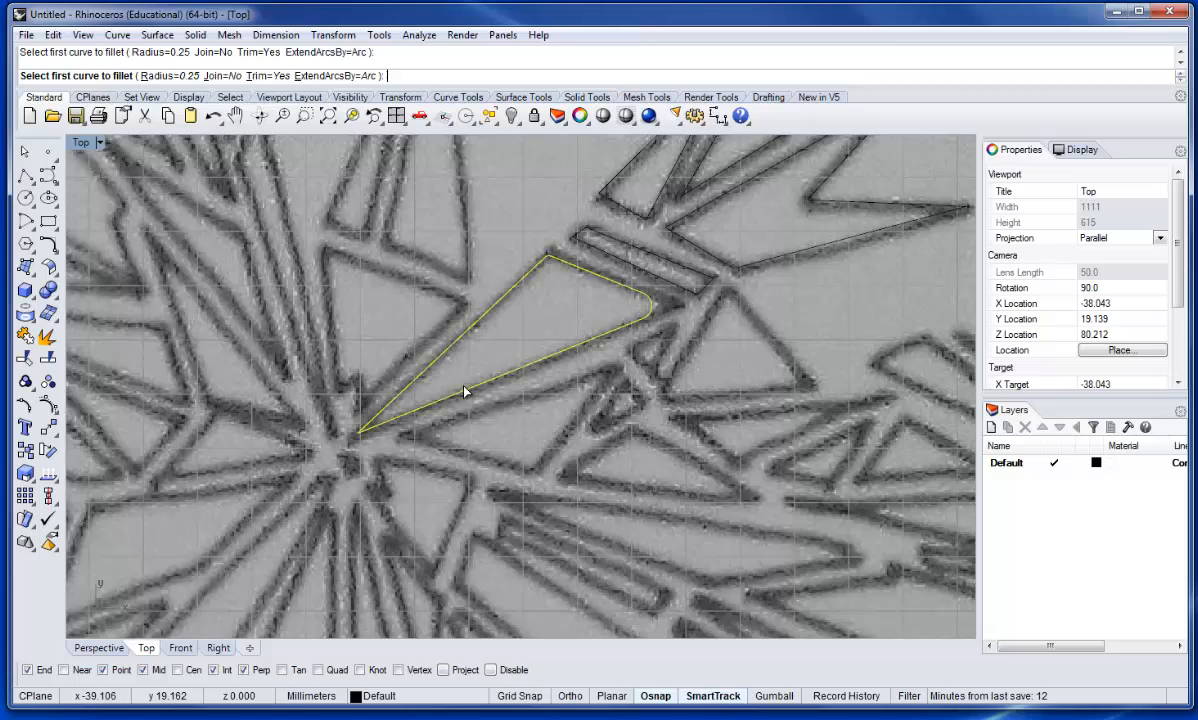
left_click(428, 372)
key("Return")
left_click(583, 268)
left_click(534, 271)
- Round all three corners of the small traced triangle above the narrow strip with 0.25 radius fillets
key("Return")
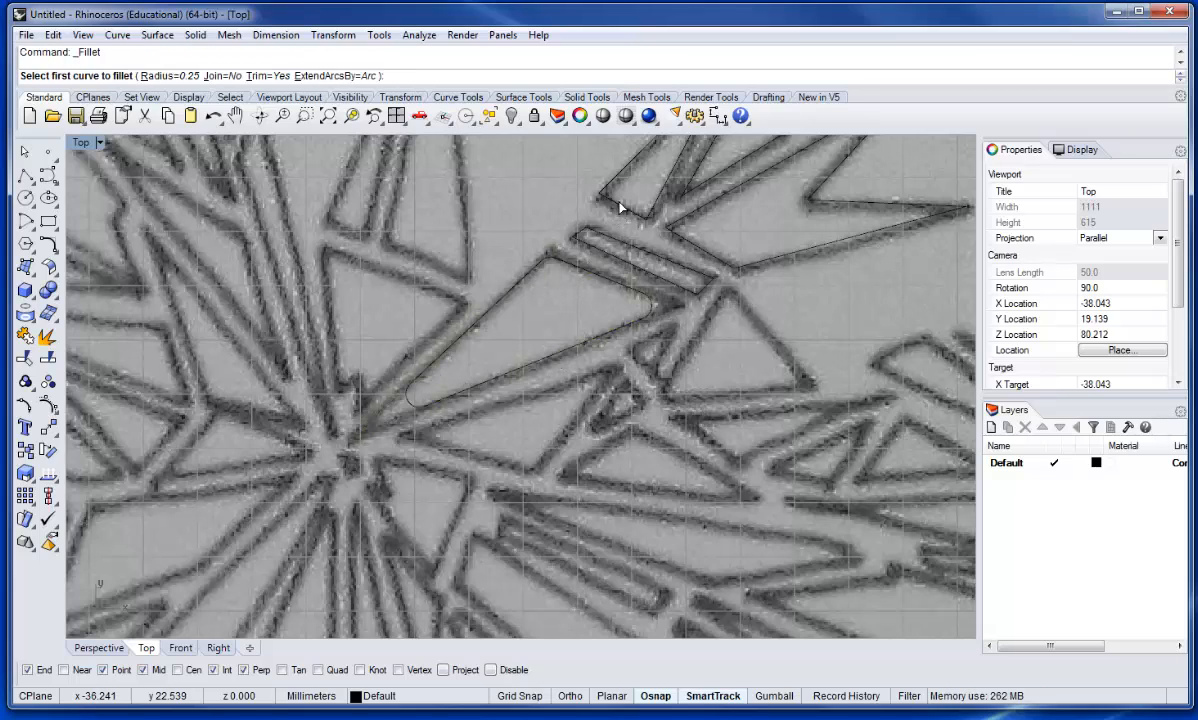
left_click(618, 203)
left_click(618, 175)
right_click_drag(600, 193, 545, 274)
key("Return")
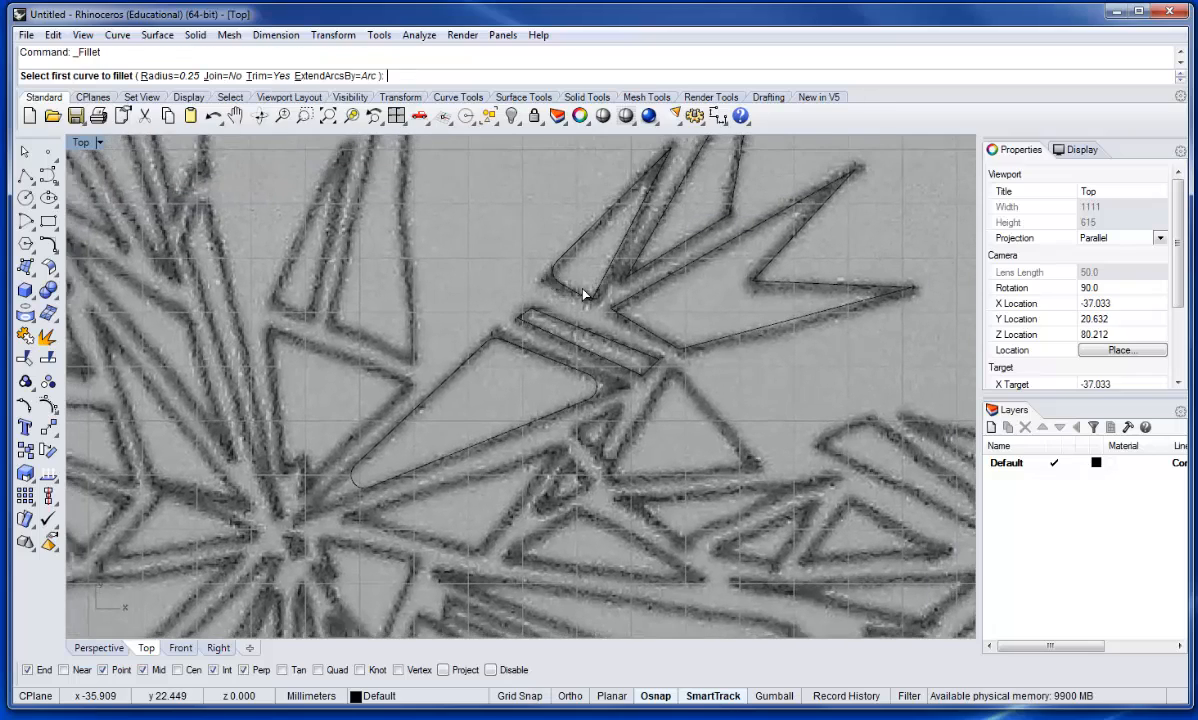
left_click(590, 291)
left_click(616, 252)
key("Return")
left_click(625, 213)
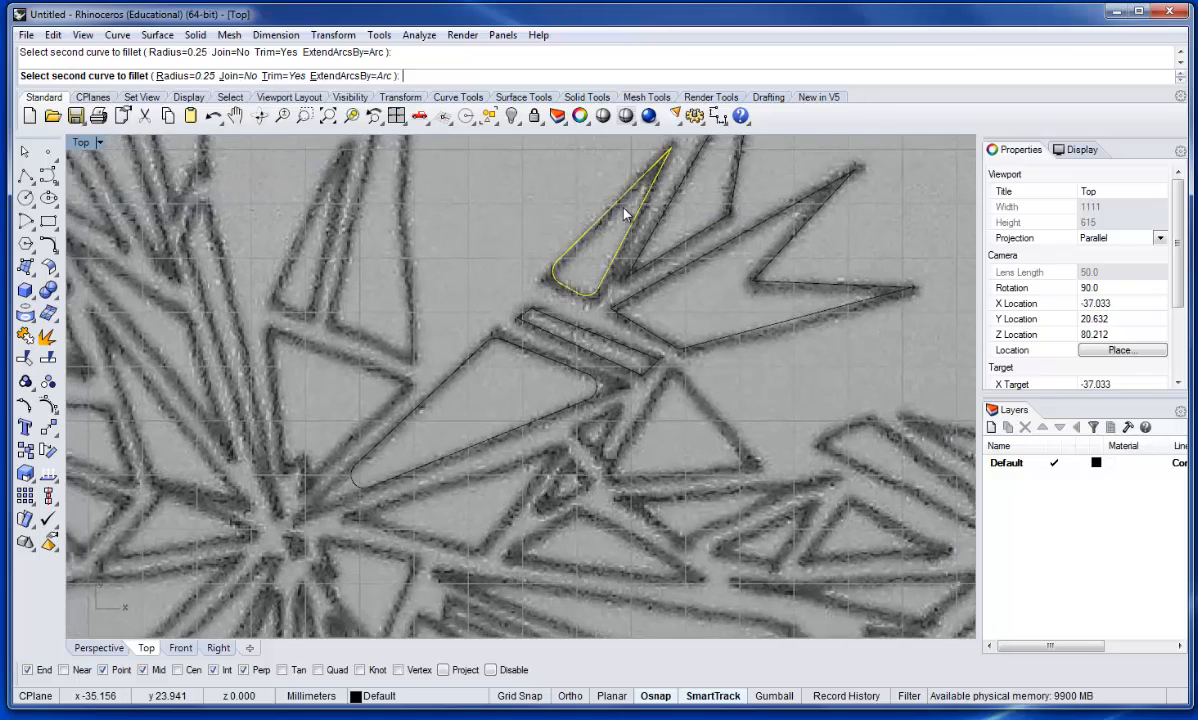
key("Escape")
- Select the five traced closed curves to see how they compare with the whole drawing, and clear the selection
scroll(594, 214, "down", 6)
right_click_drag(613, 287, 527, 323)
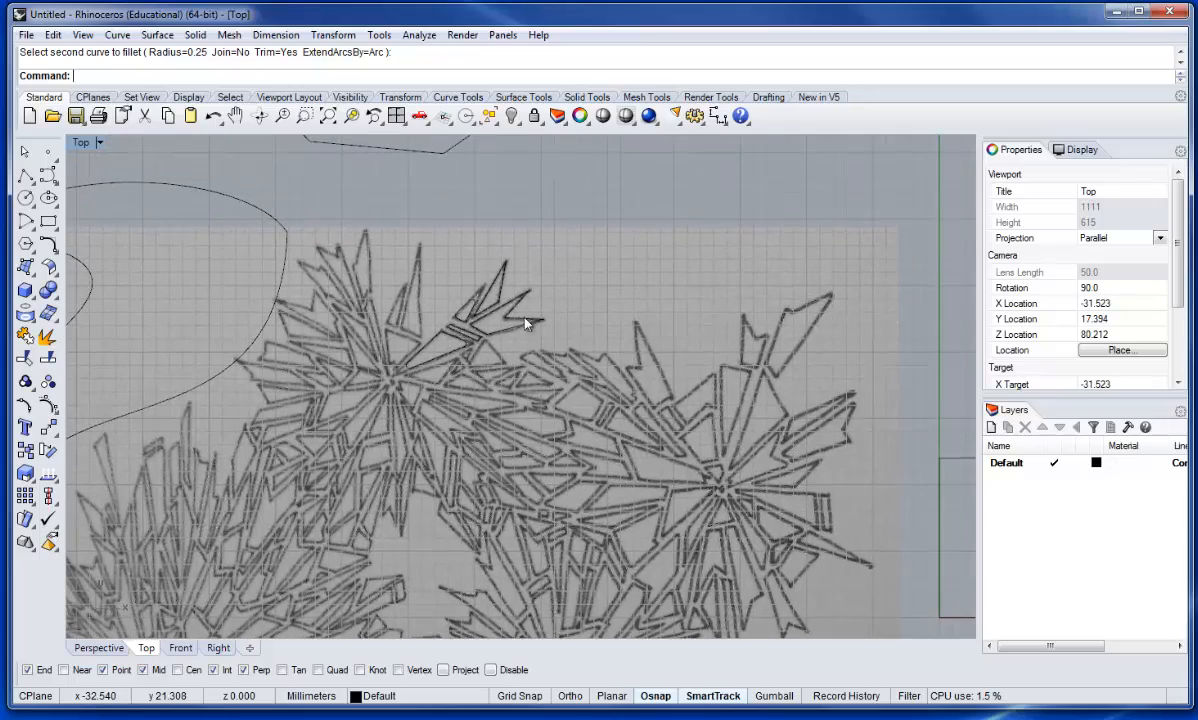
left_click(515, 285)
scroll(420, 340, "down", 5)
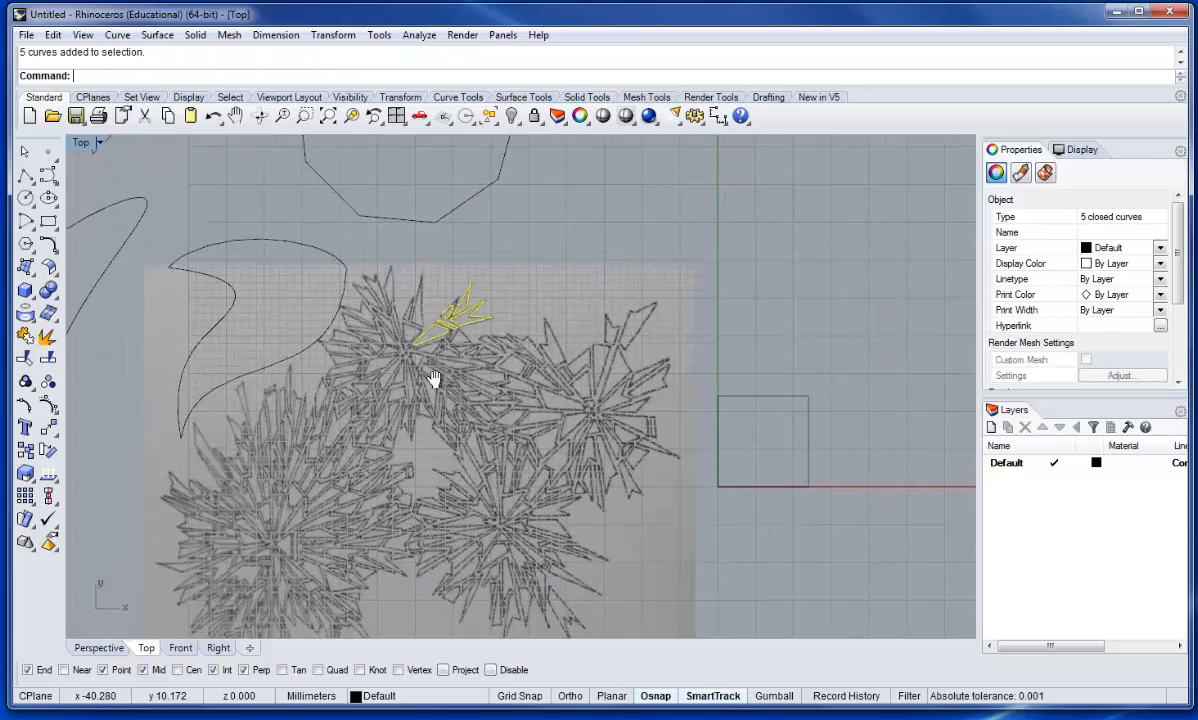
scroll(445, 295, "up", 3)
scroll(445, 295, "up", 2)
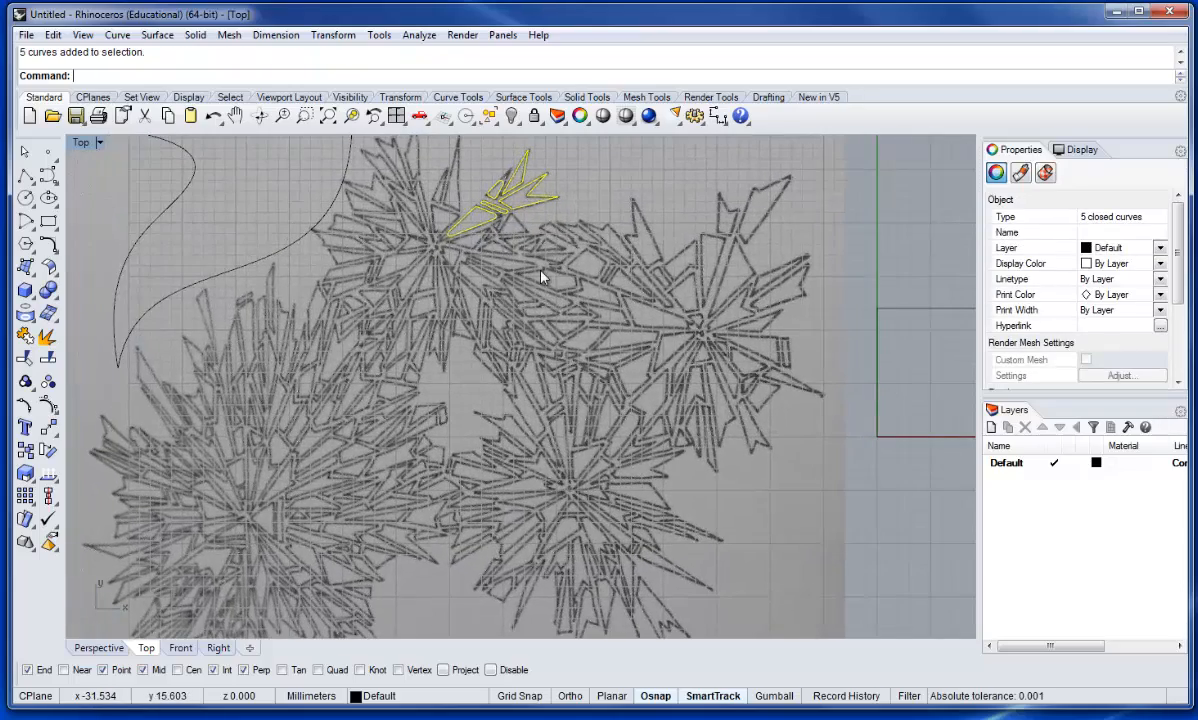
key("Escape")
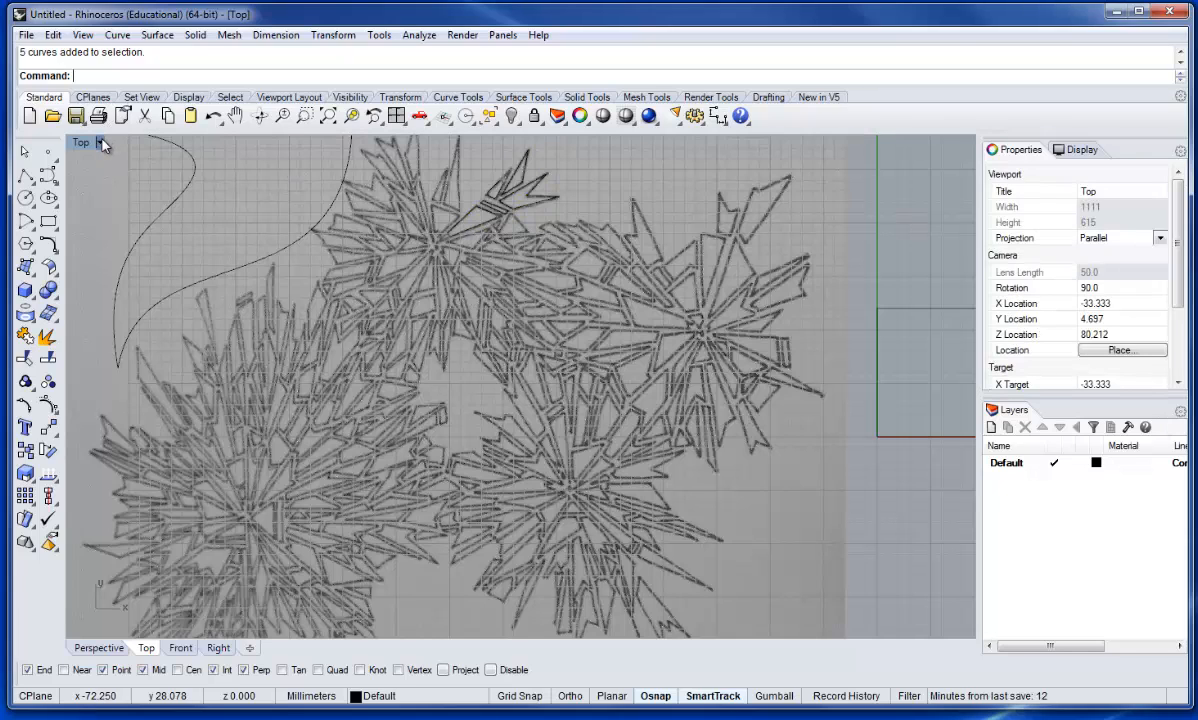
- Hide the Top viewport's background bitmap and examine the traced curves on their own
left_click(101, 143)
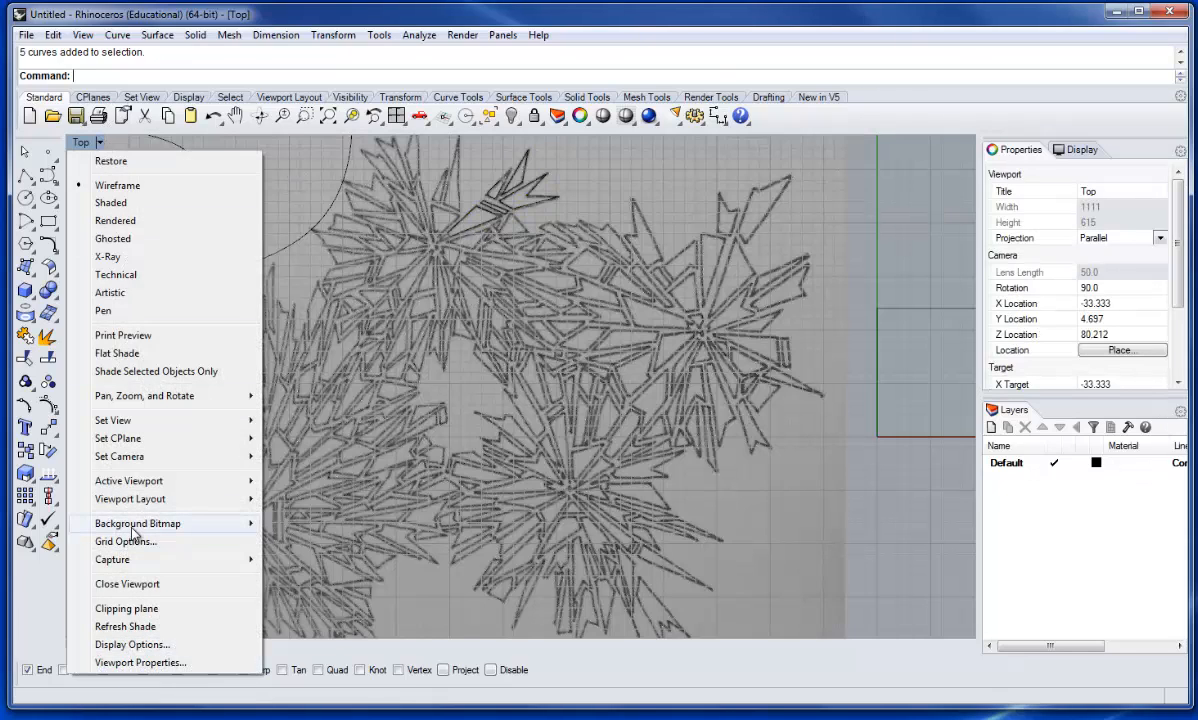
mouse_move(155, 527)
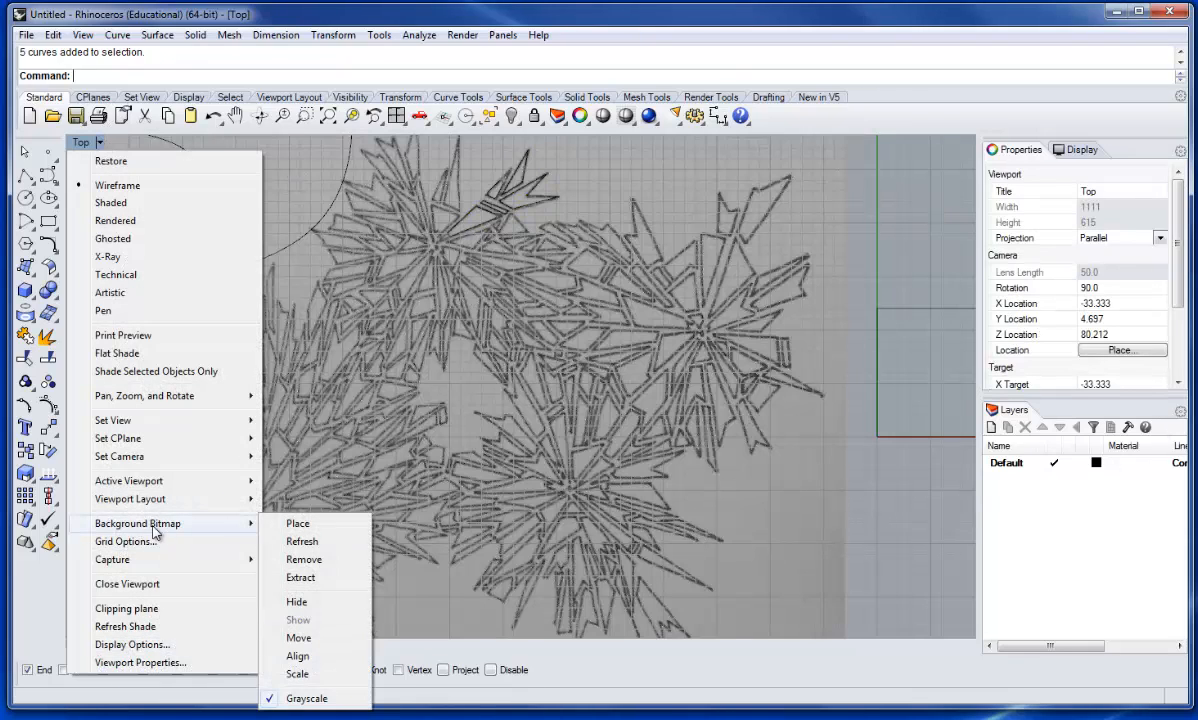
left_click(333, 602)
right_click_drag(519, 439, 530, 397)
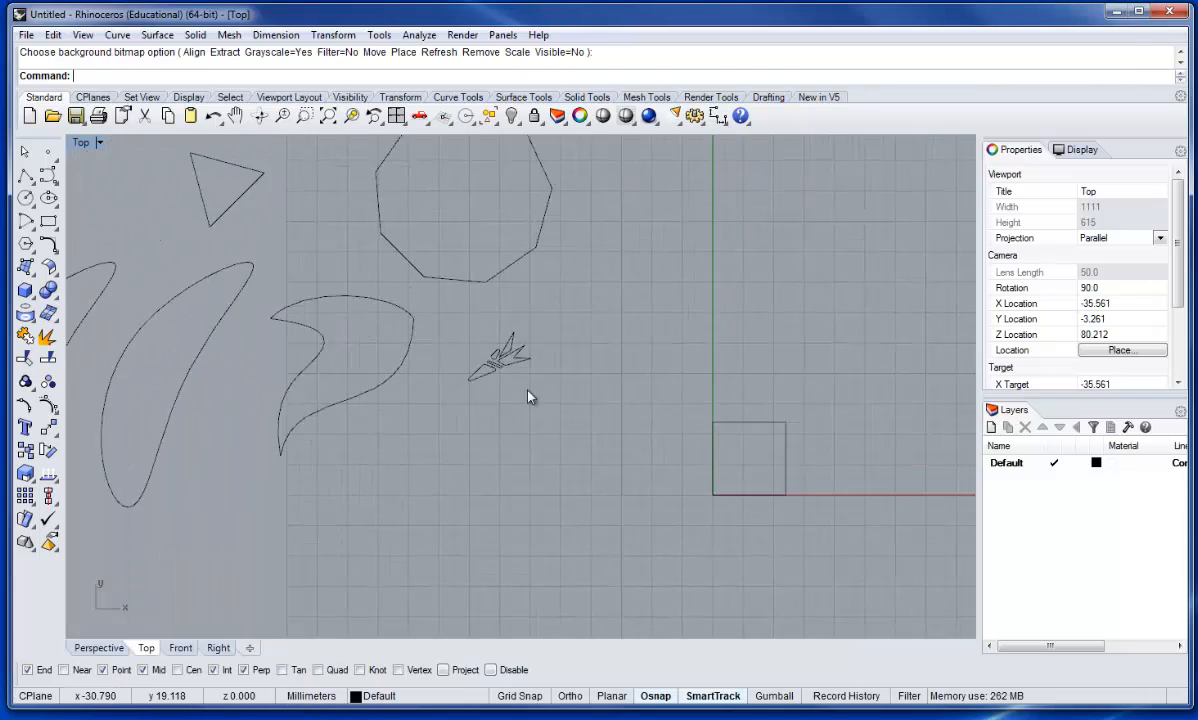
scroll(506, 290, "up", 8)
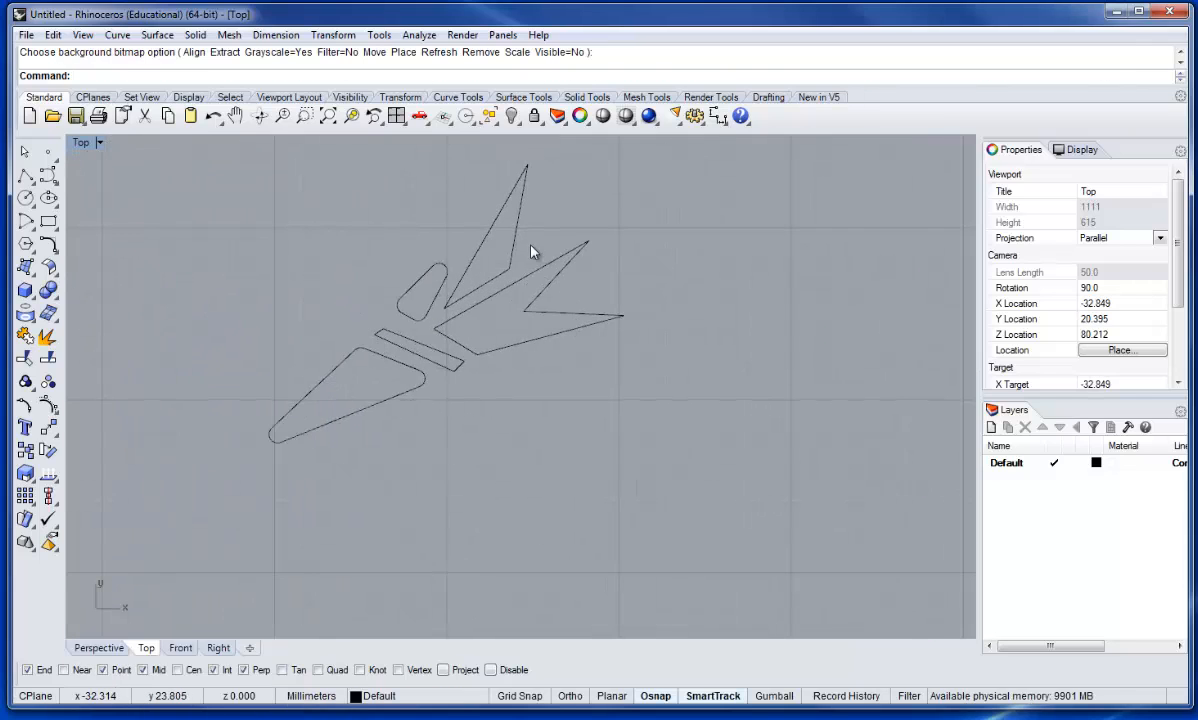
scroll(524, 300, "down", 8)
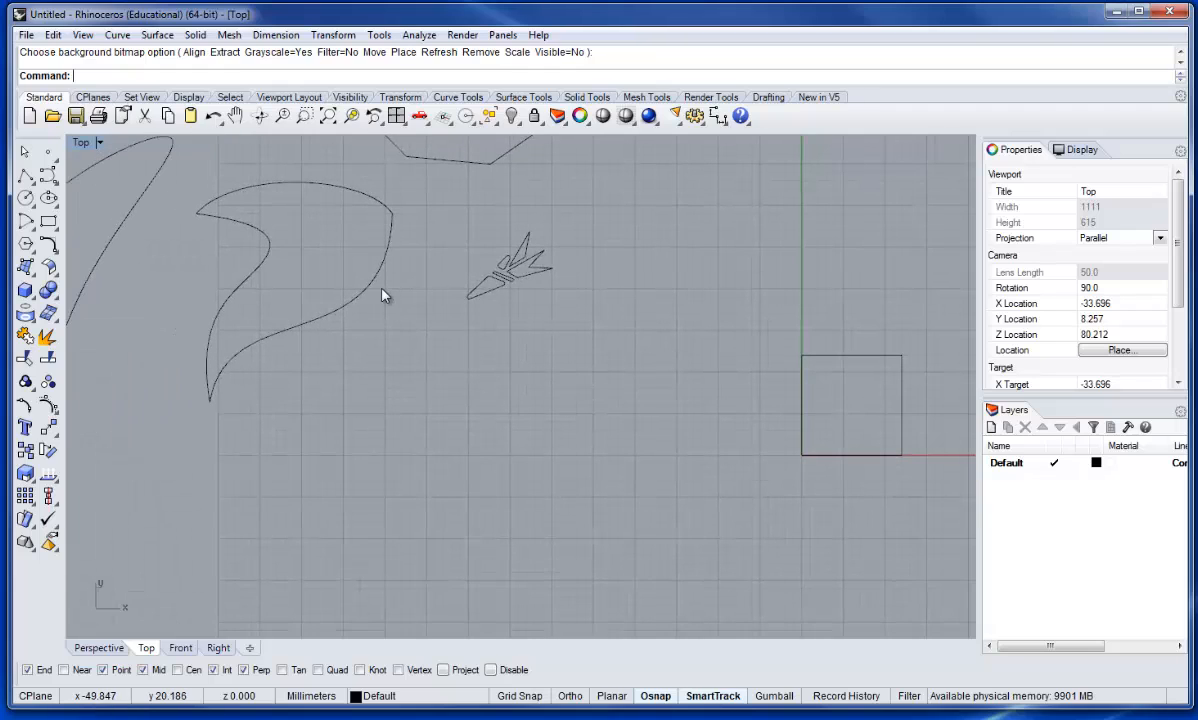
- Run the BackgroundBitmap command with Visible=Yes to show the traced picture again
type("BackgroundBitmap")
key("Return")
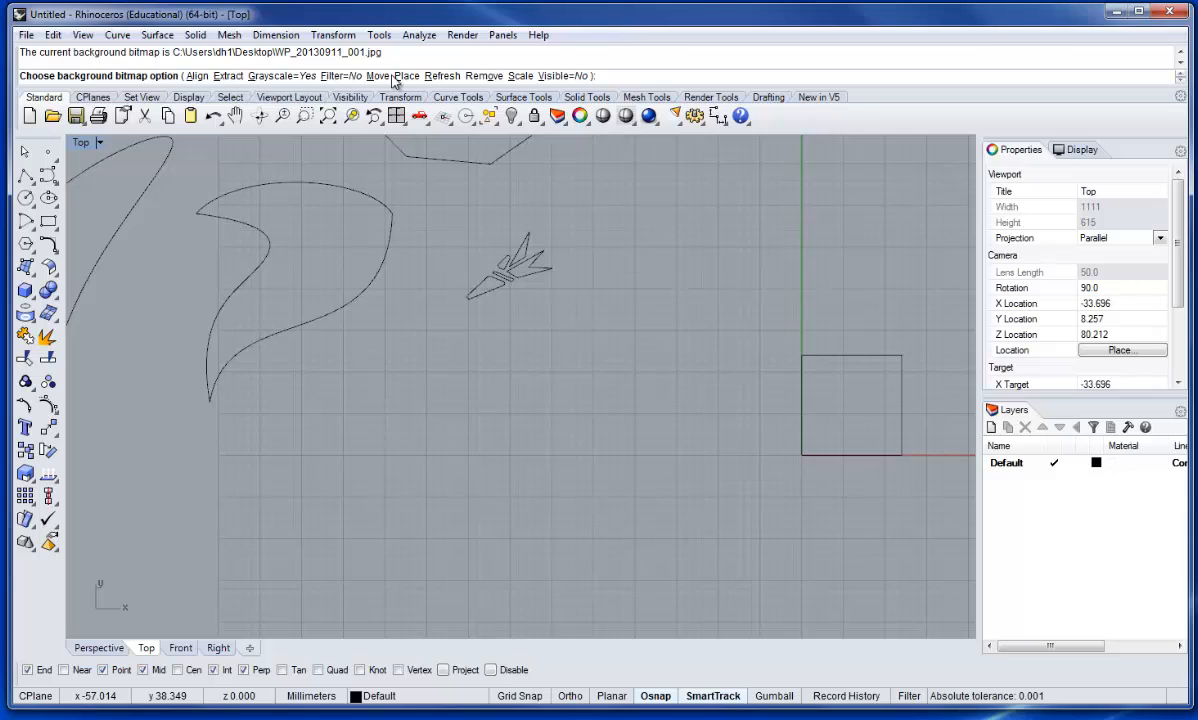
left_click(558, 77)
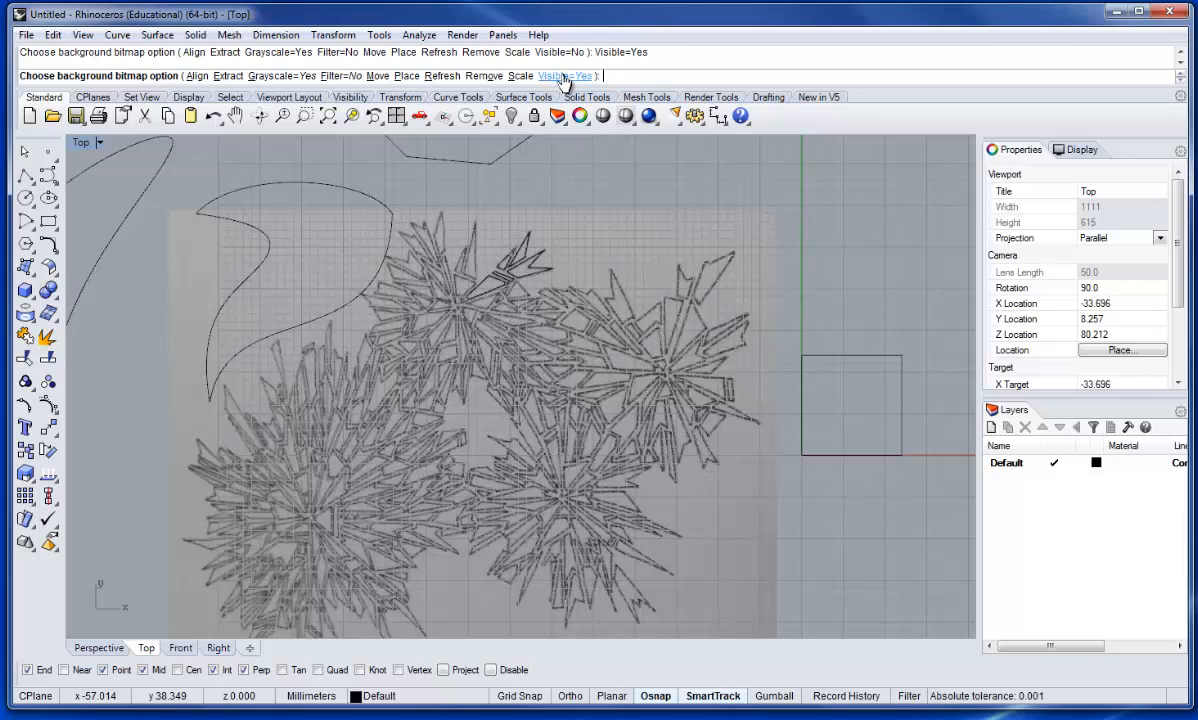
scroll(643, 188, "down", 2)
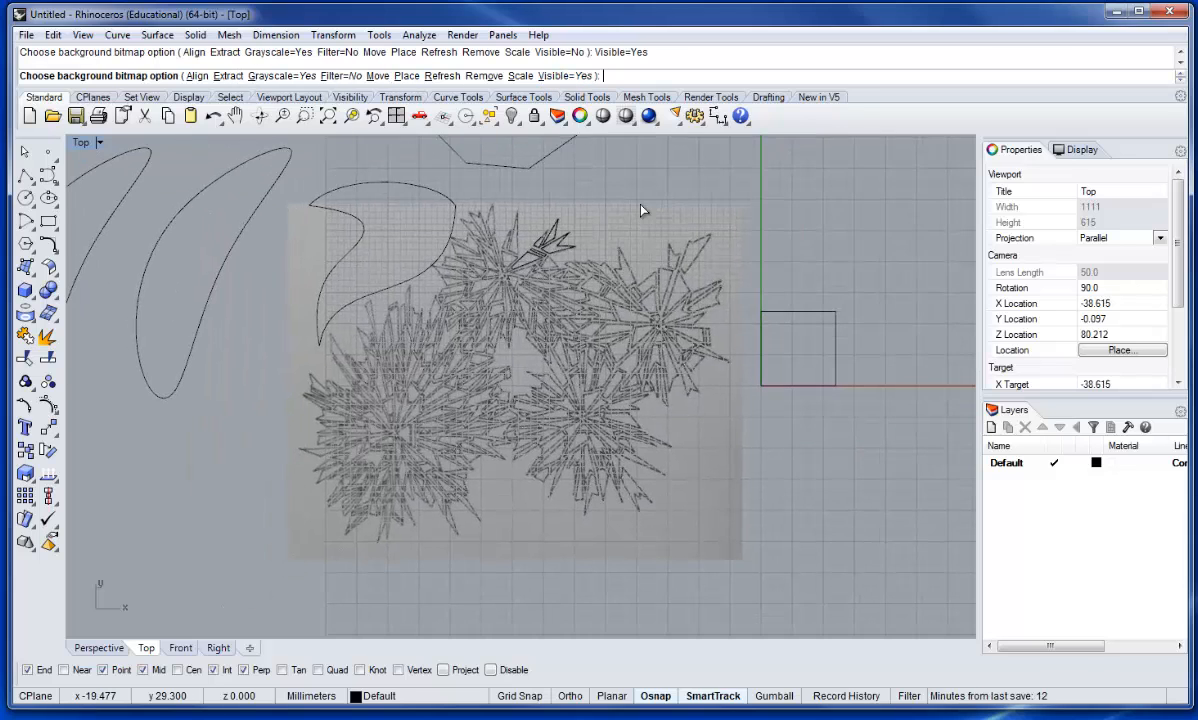
key("Return")
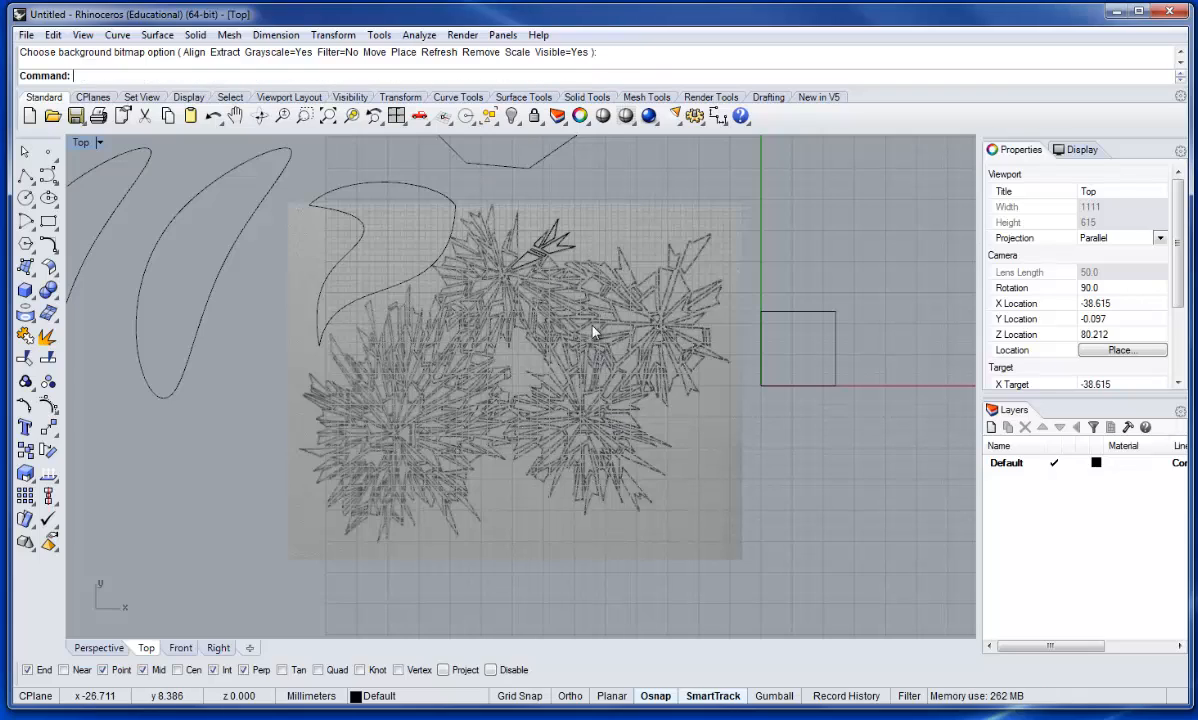